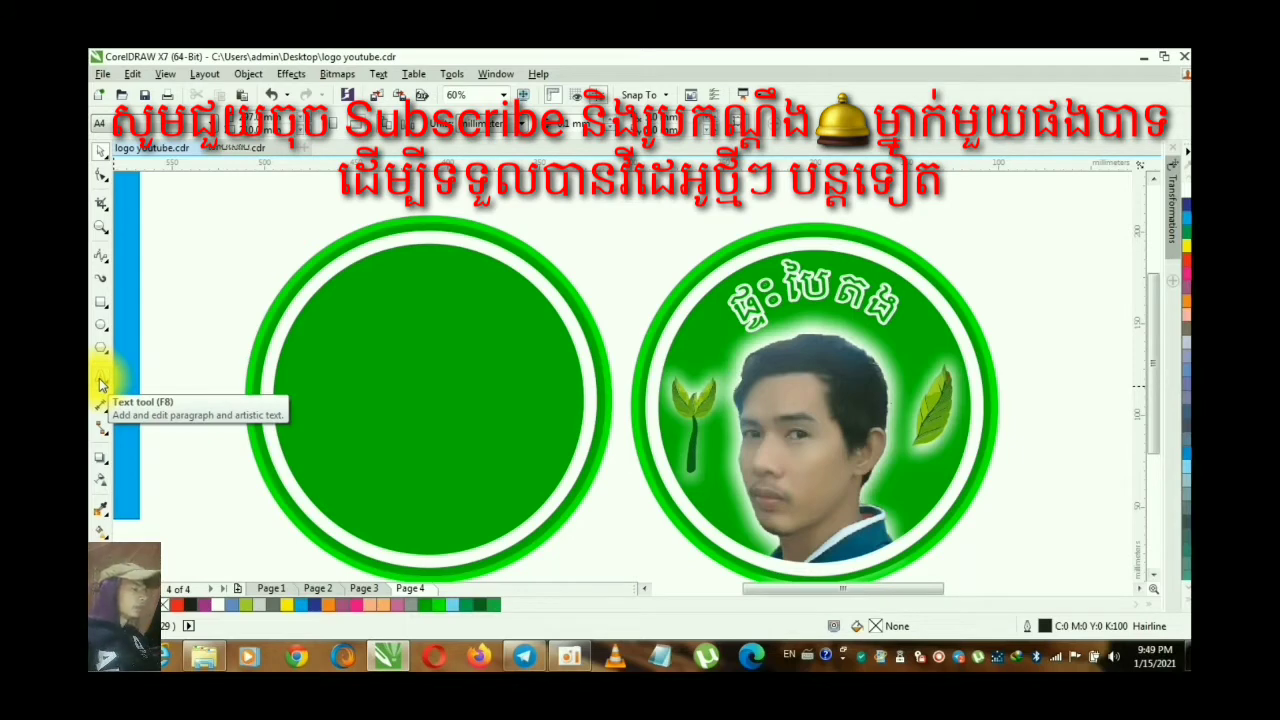
Step: Add the artistic text "ផ្ទះបៃតង" inside the empty green circle, using the Khmer keyboard layout
click(100, 377)
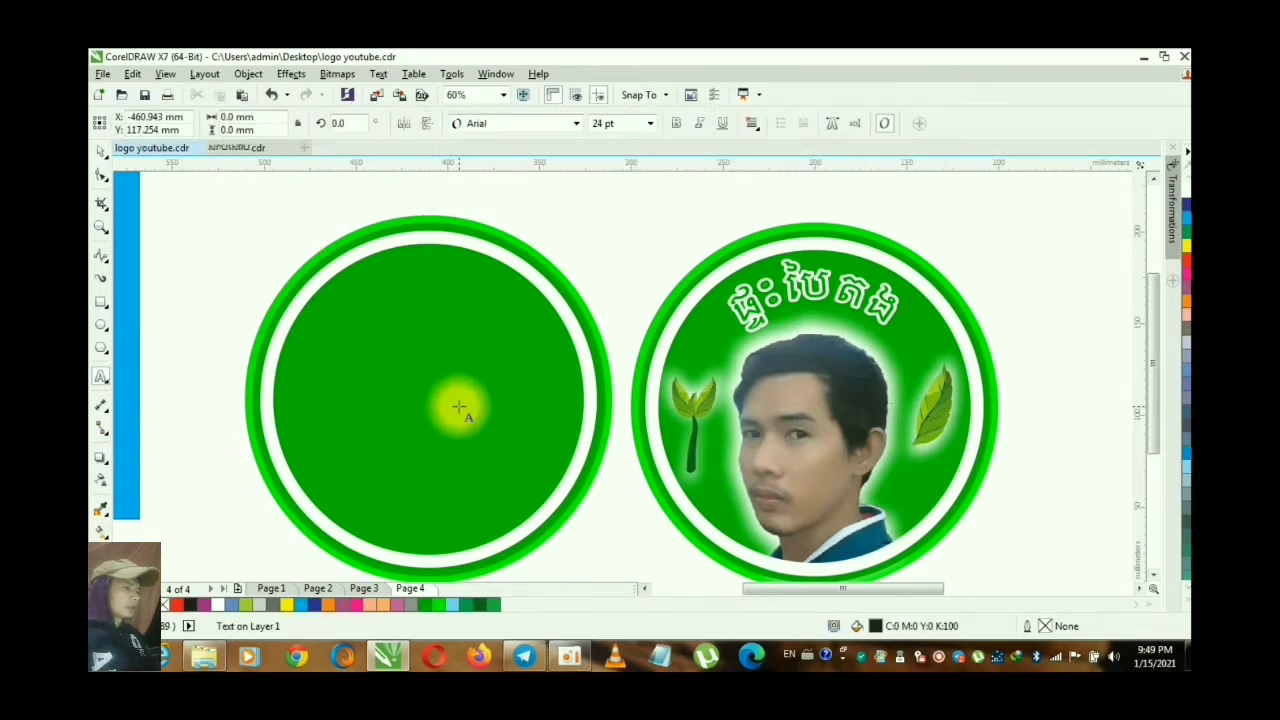
click(576, 123)
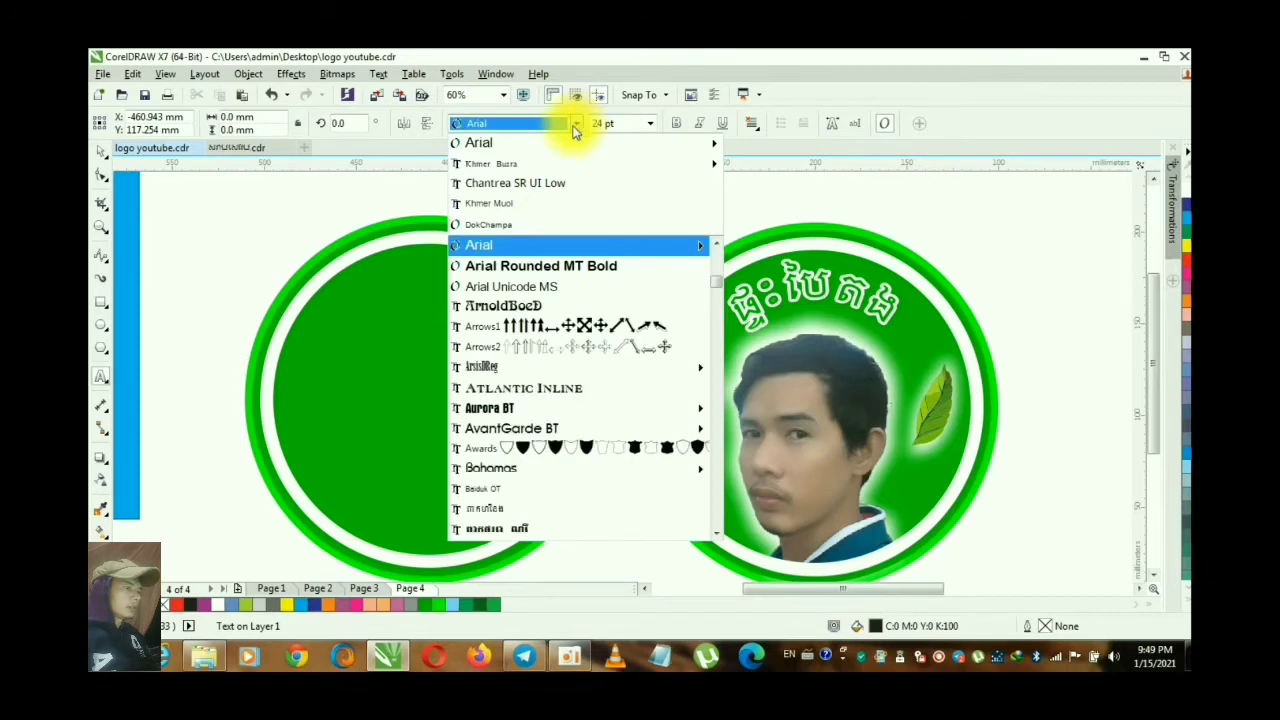
click(524, 165)
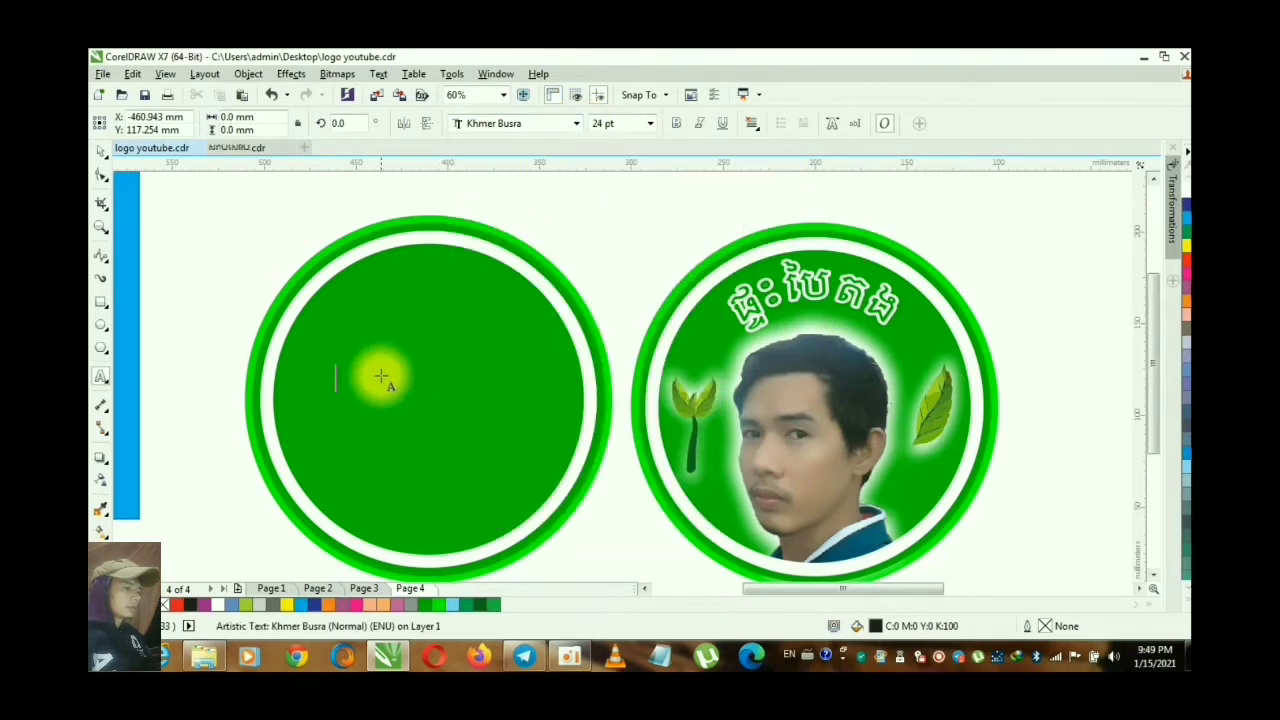
key(alt+shift)
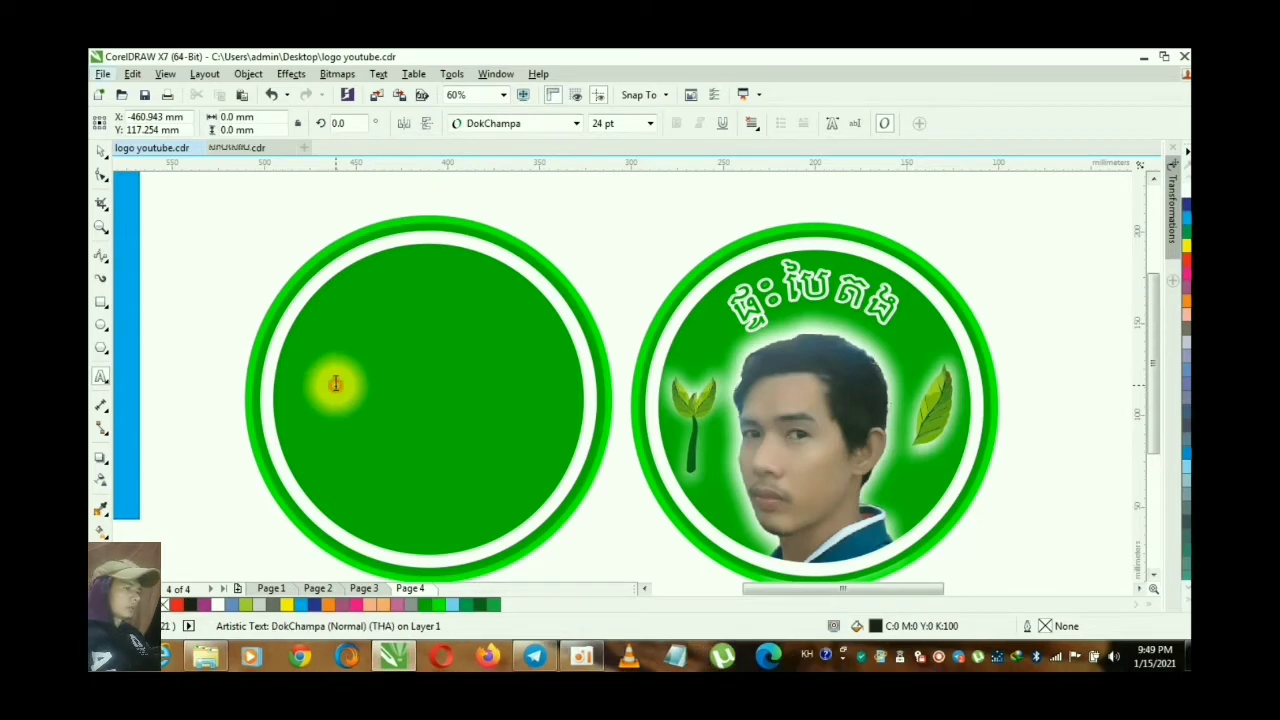
click(336, 383)
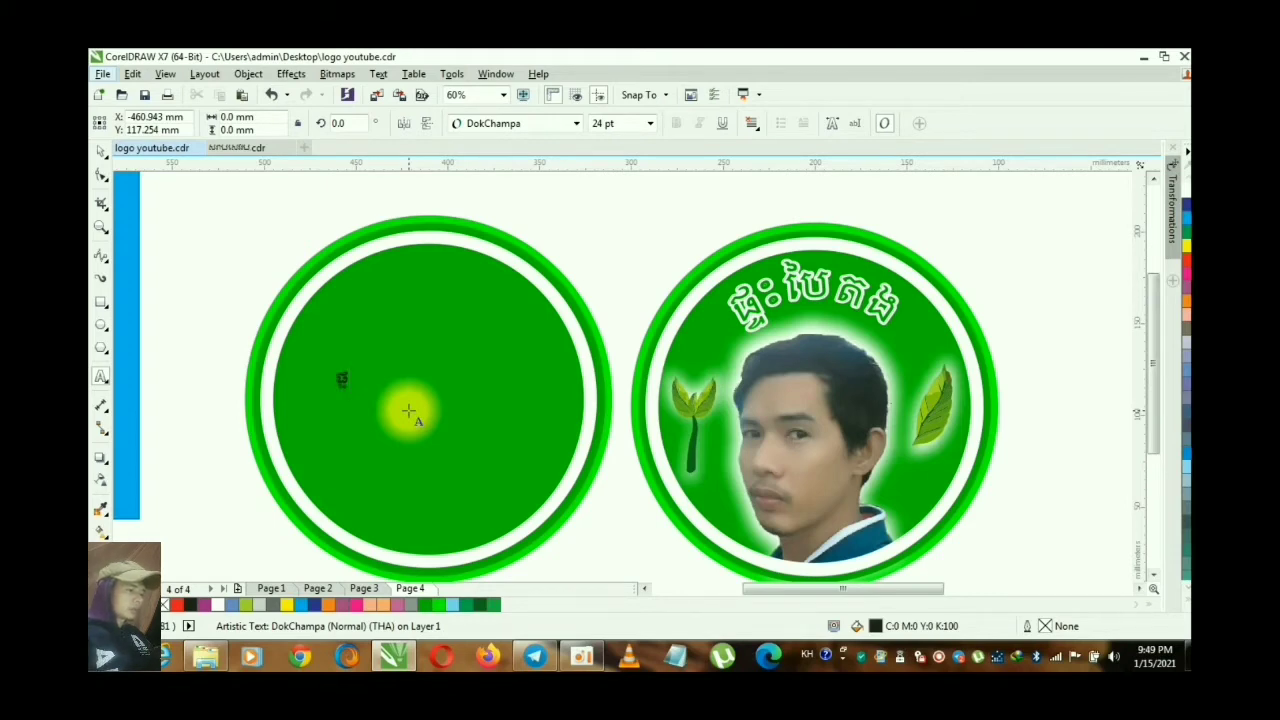
text(ផ្ទះប)
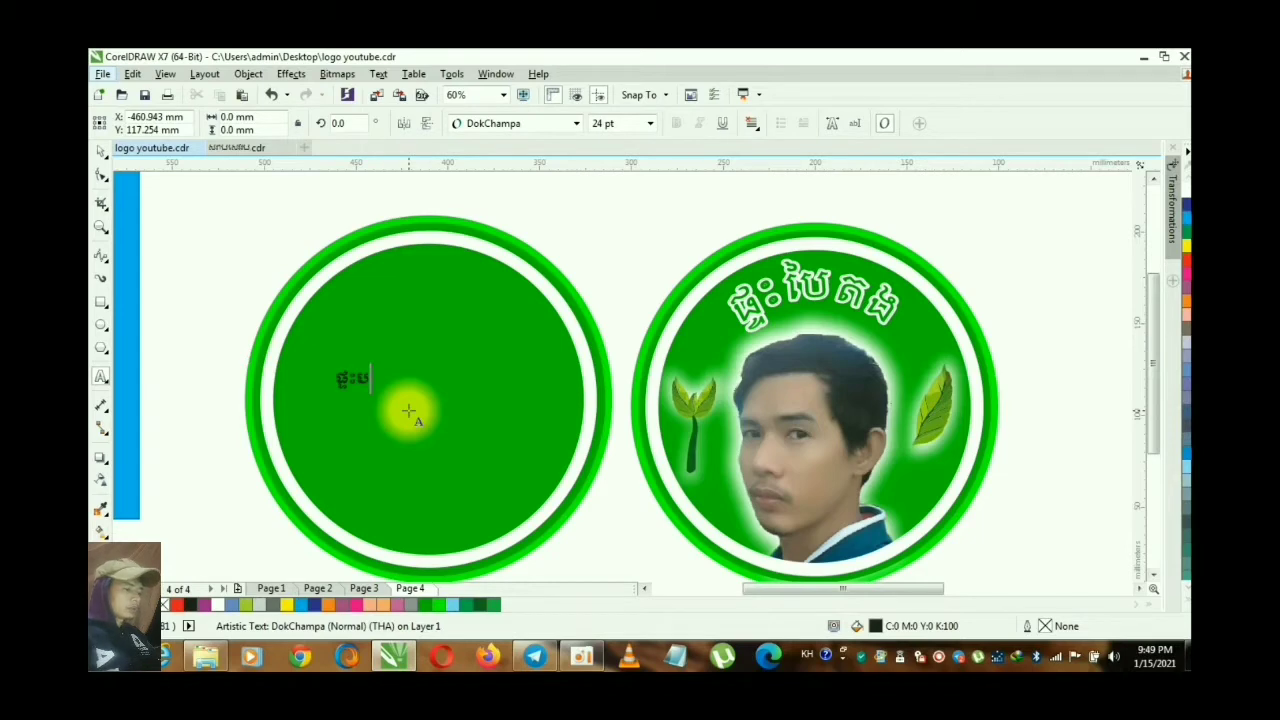
text(ៃត)
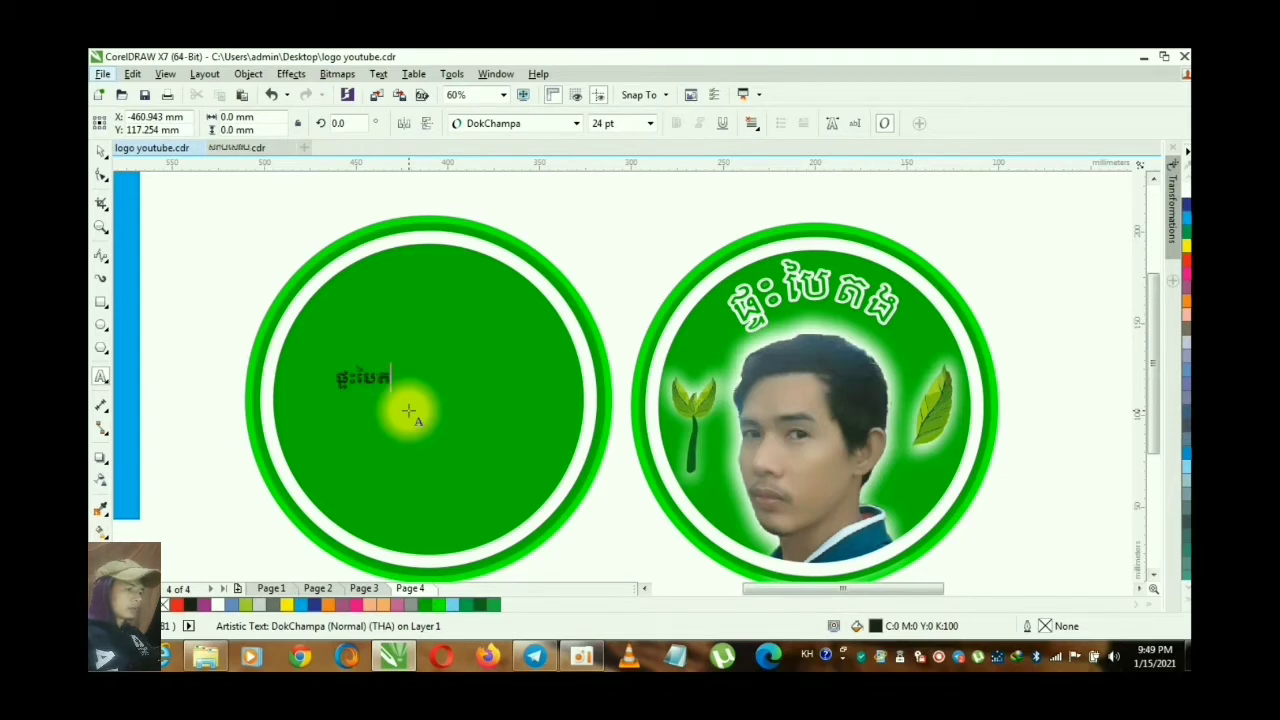
text(ង)
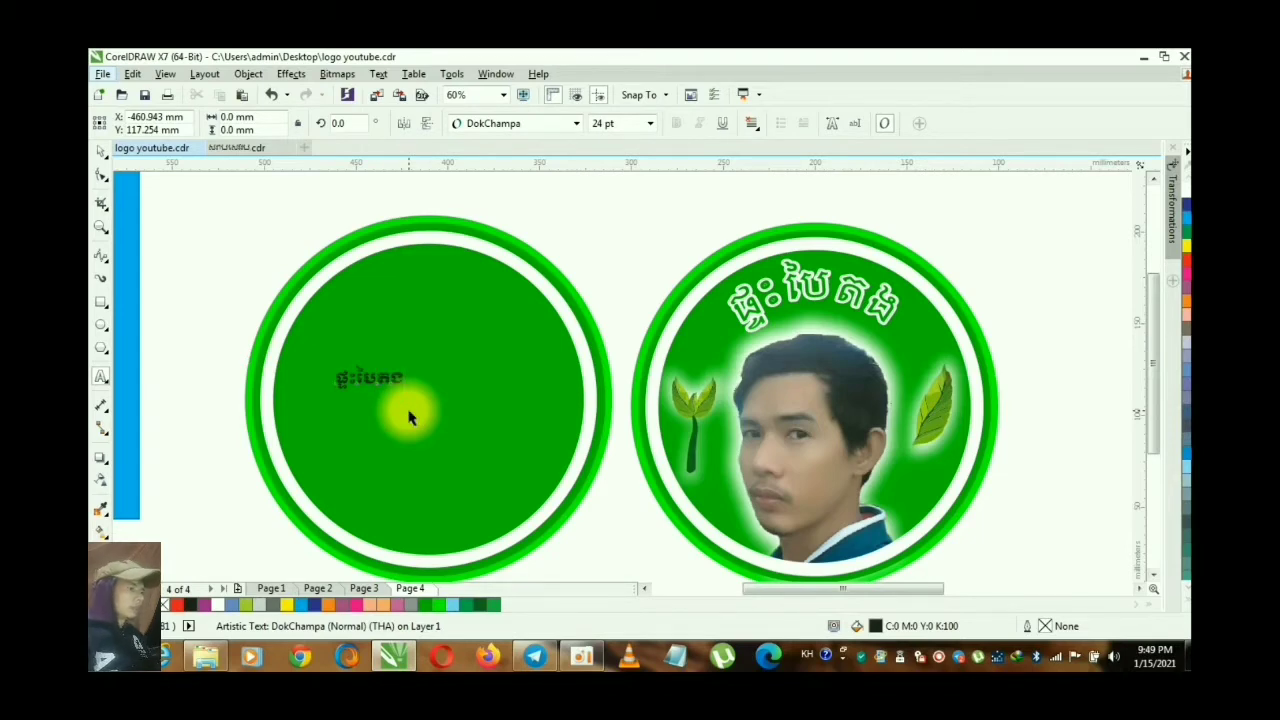
Step: Enlarge the Khmer text to about 52.9 pt and set its font to Khmer Busra
key(ctrl+a)
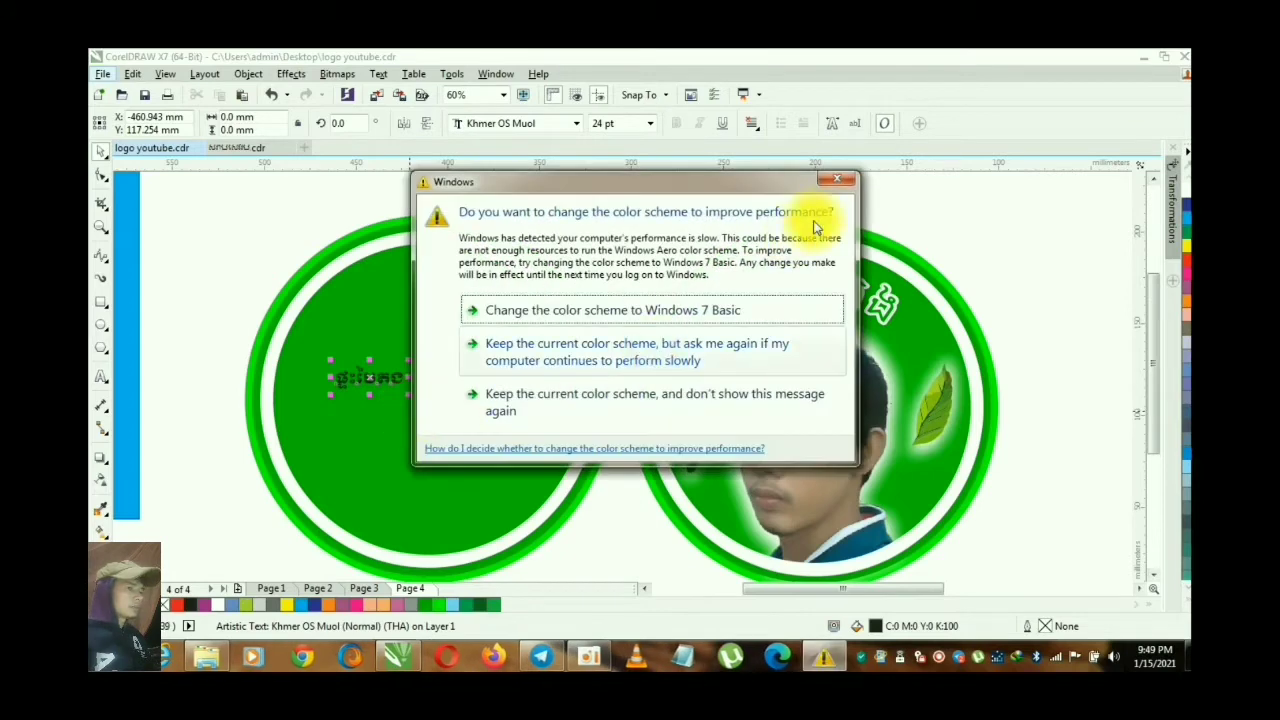
click(836, 179)
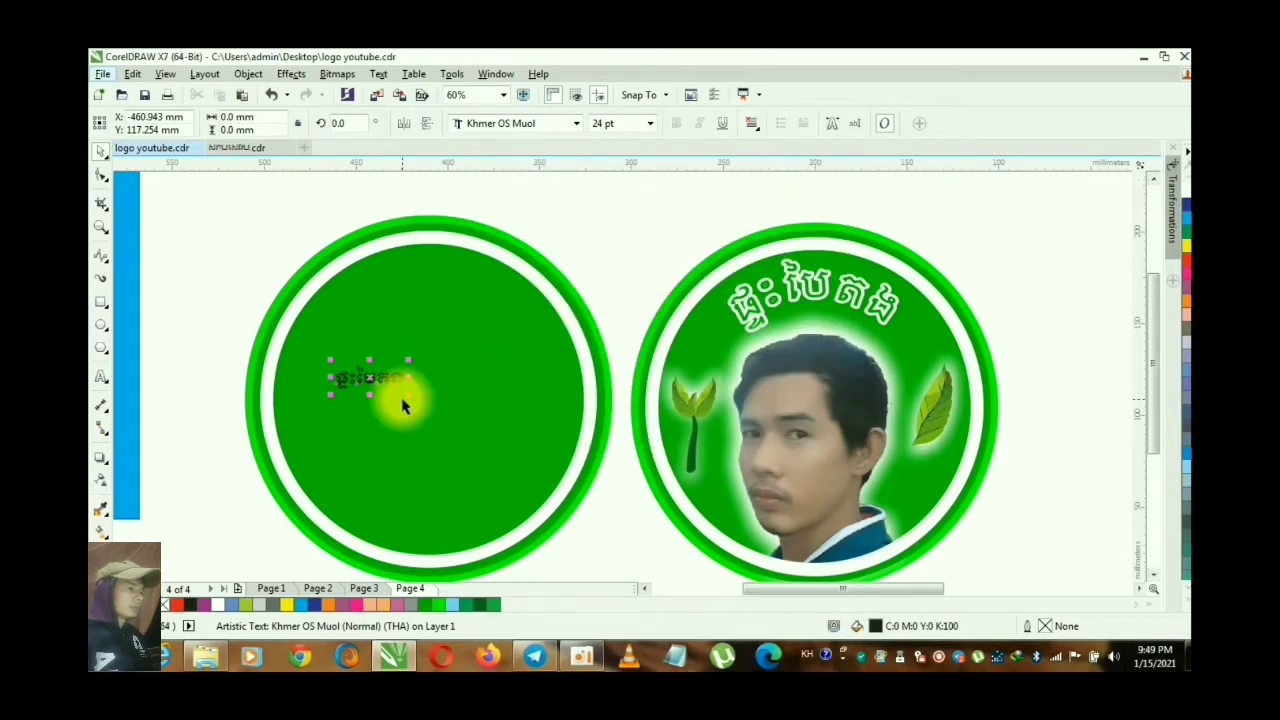
drag(409, 396, 487, 447)
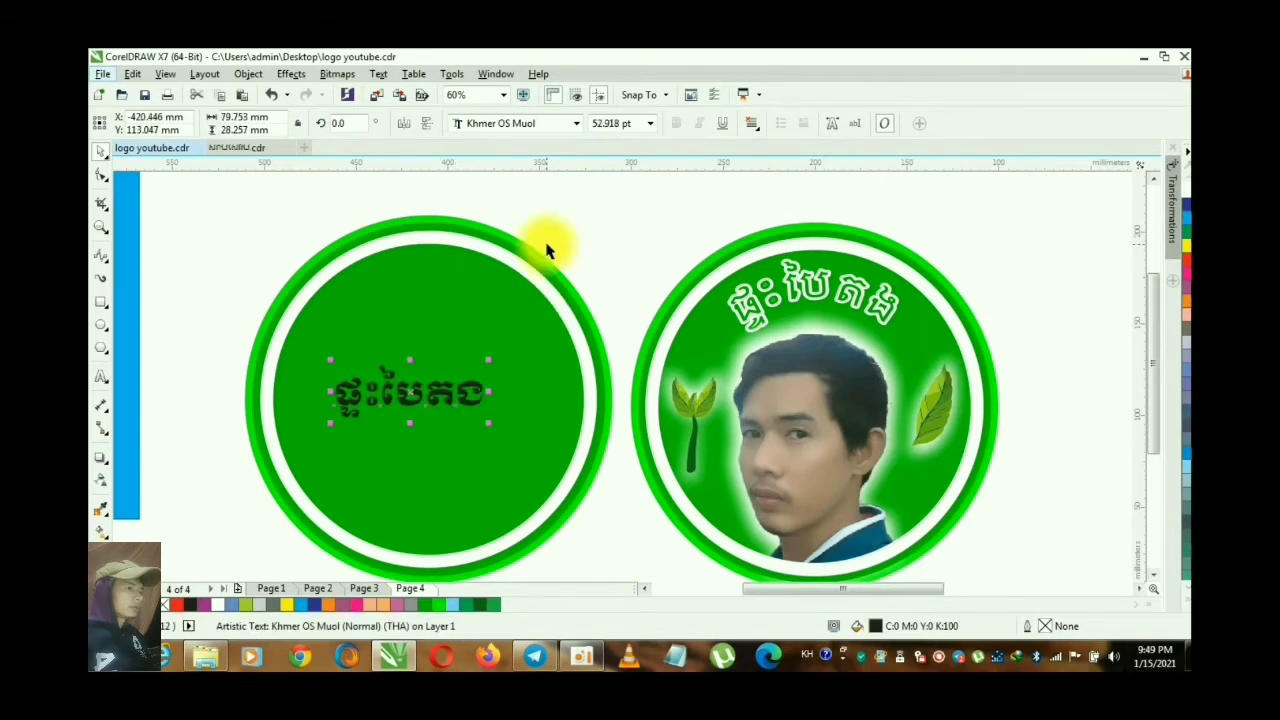
click(579, 124)
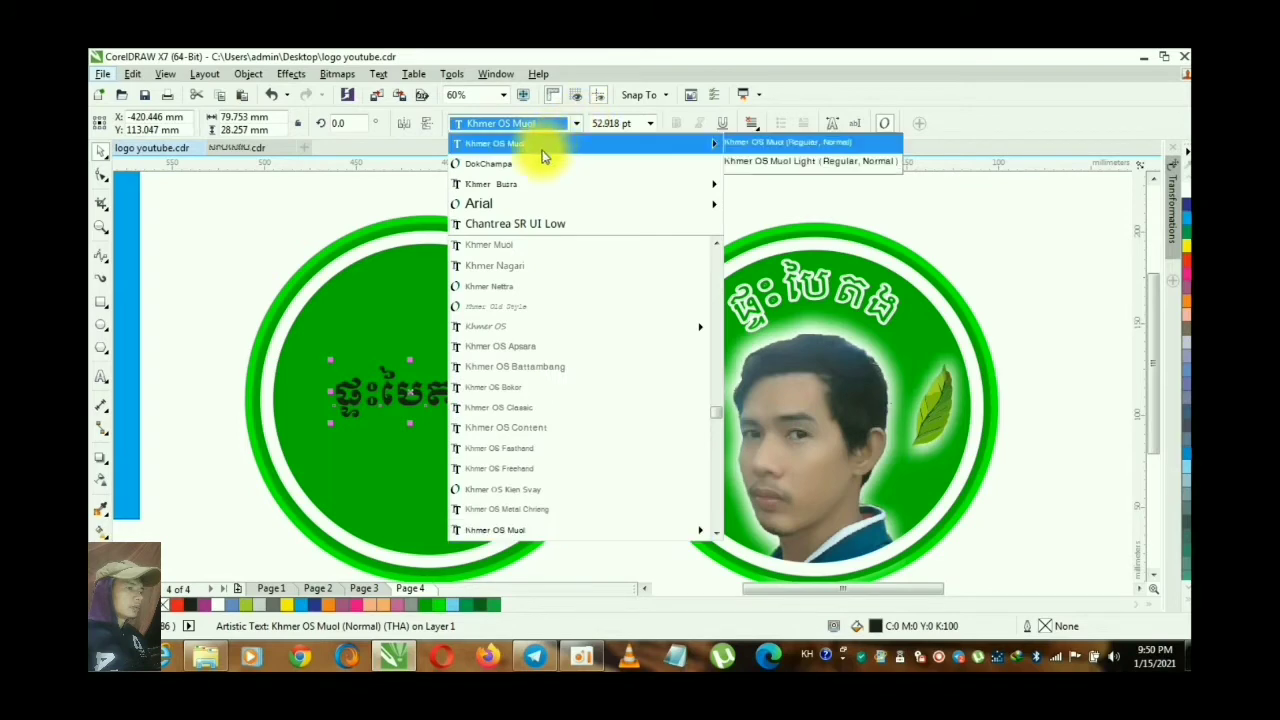
click(533, 185)
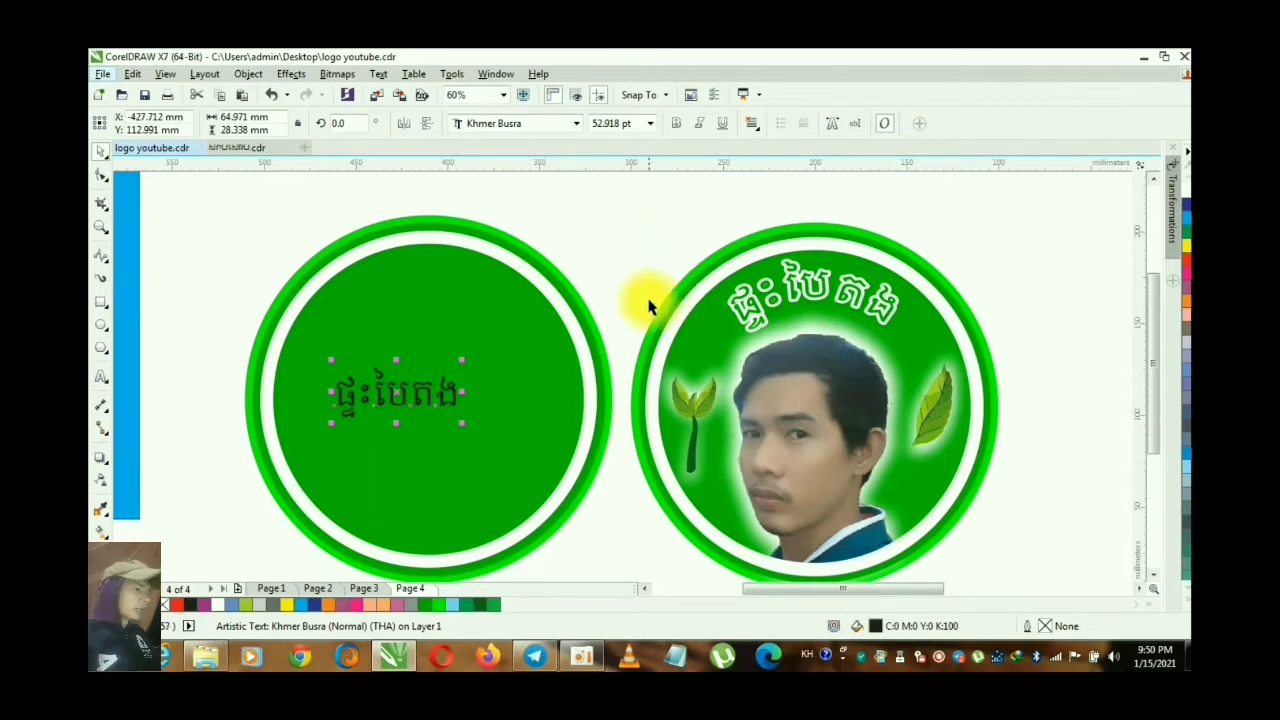
click(588, 263)
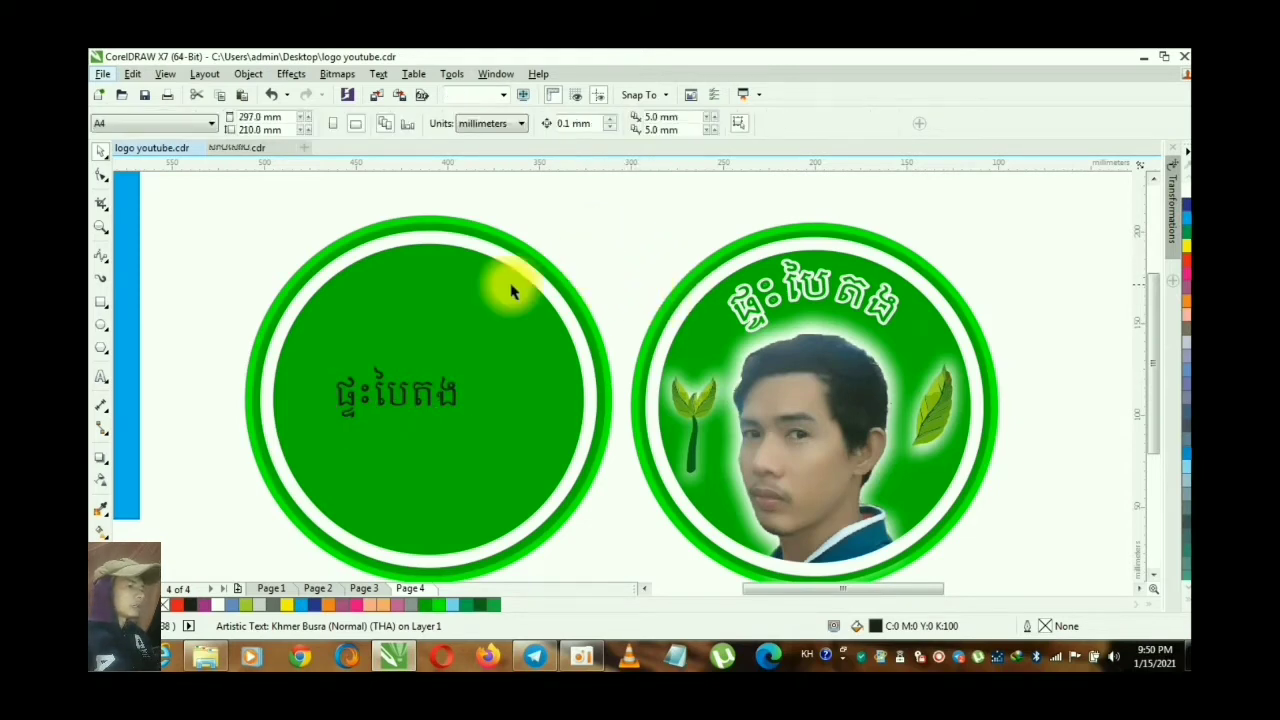
Step: Move the text to the upper edge of the empty circle and fit it to the circle's path, offset about 31.75 mm inward
click(451, 393)
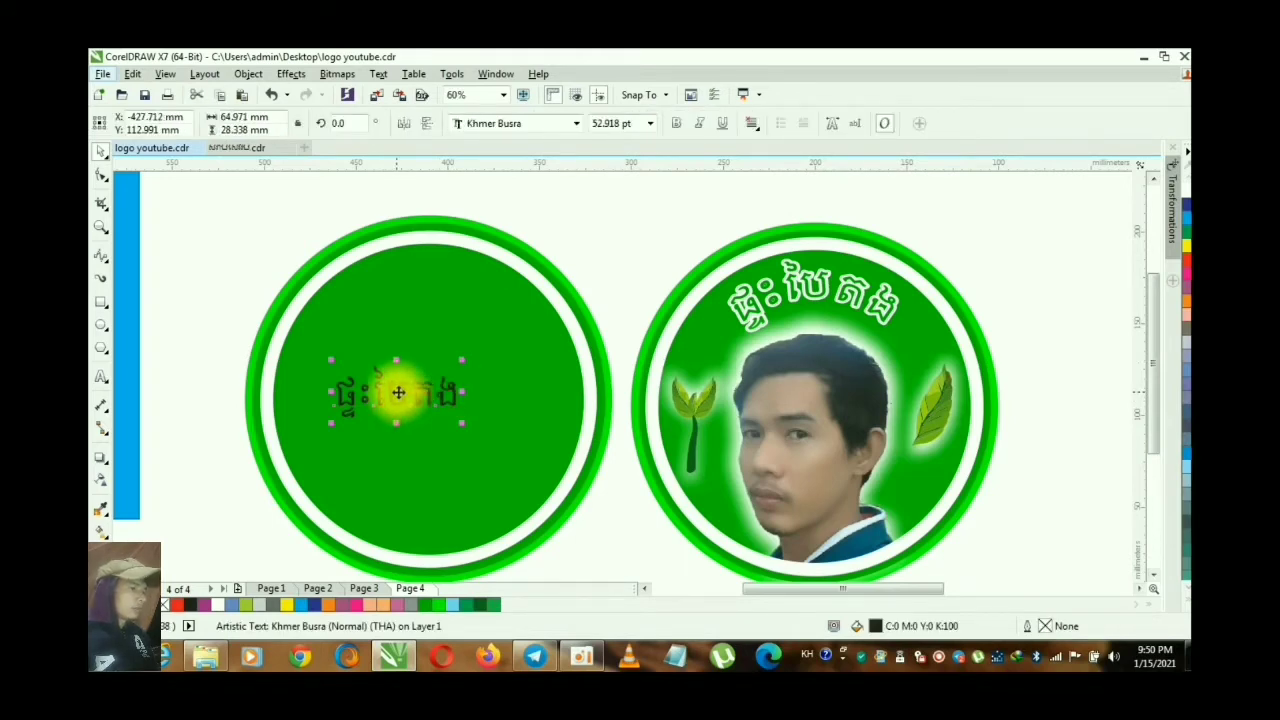
drag(398, 393, 421, 239)
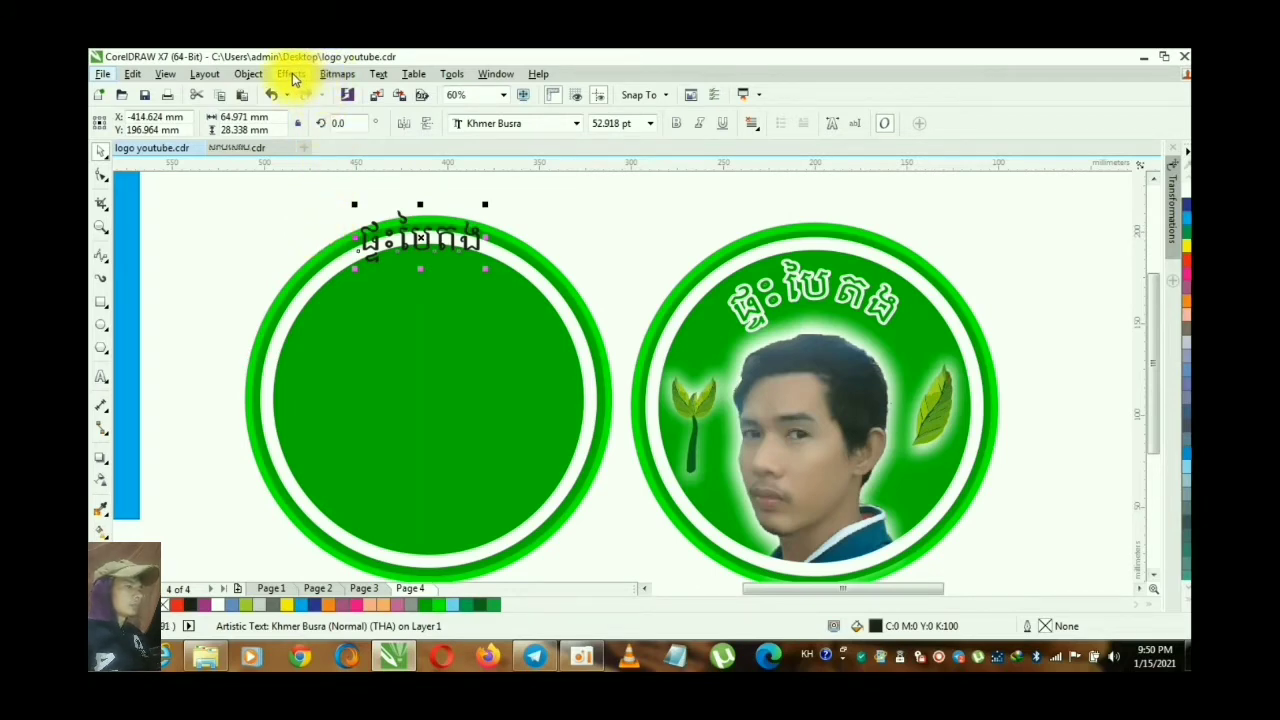
click(377, 74)
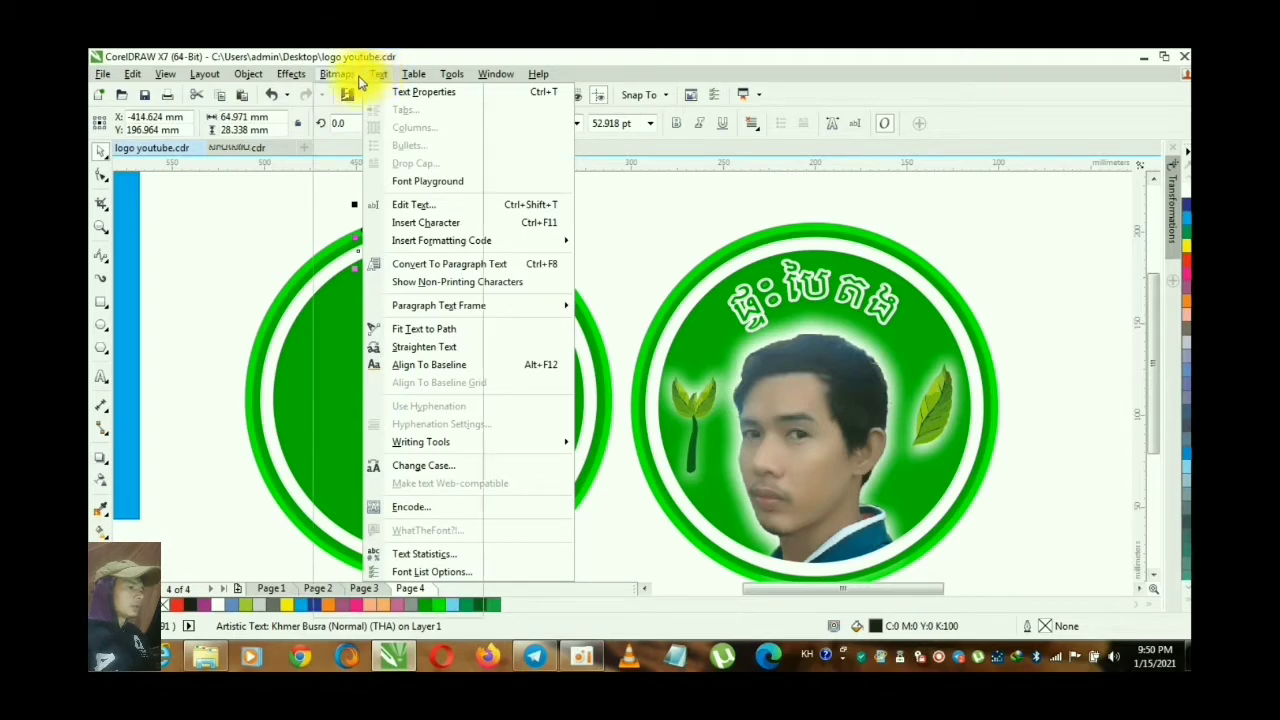
mouse_move(347, 79)
mouse_move(297, 79)
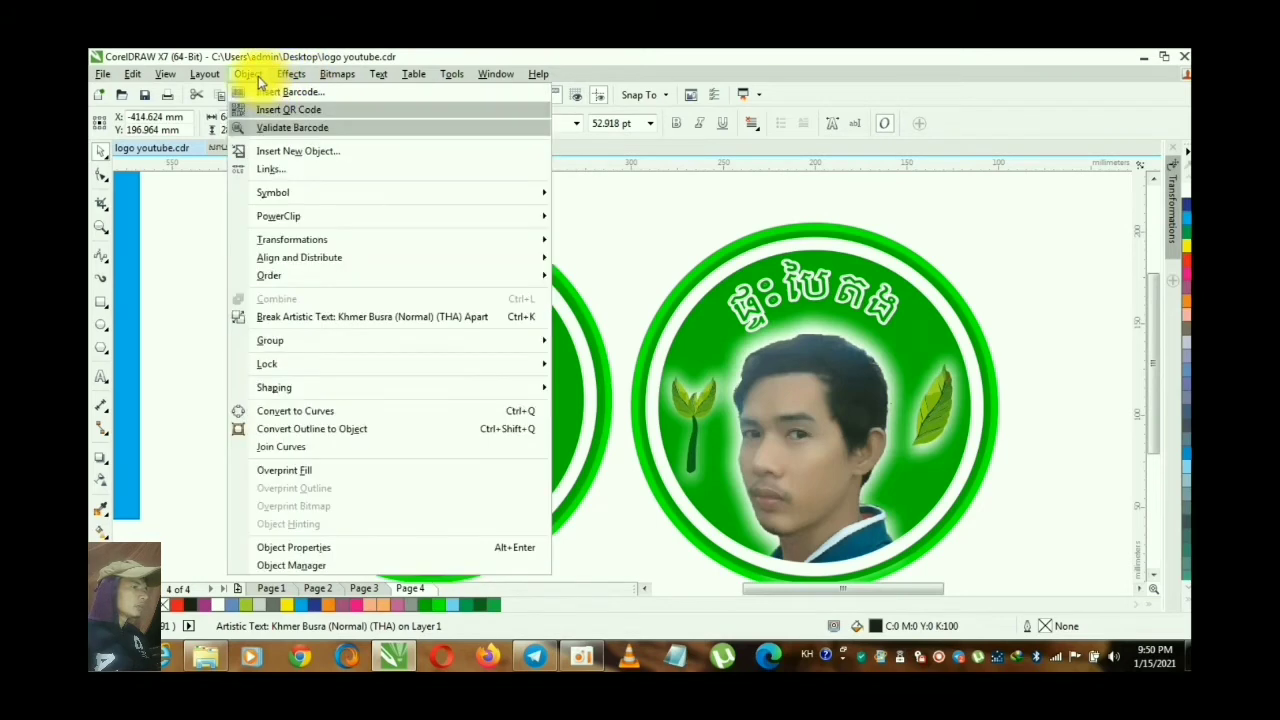
click(376, 74)
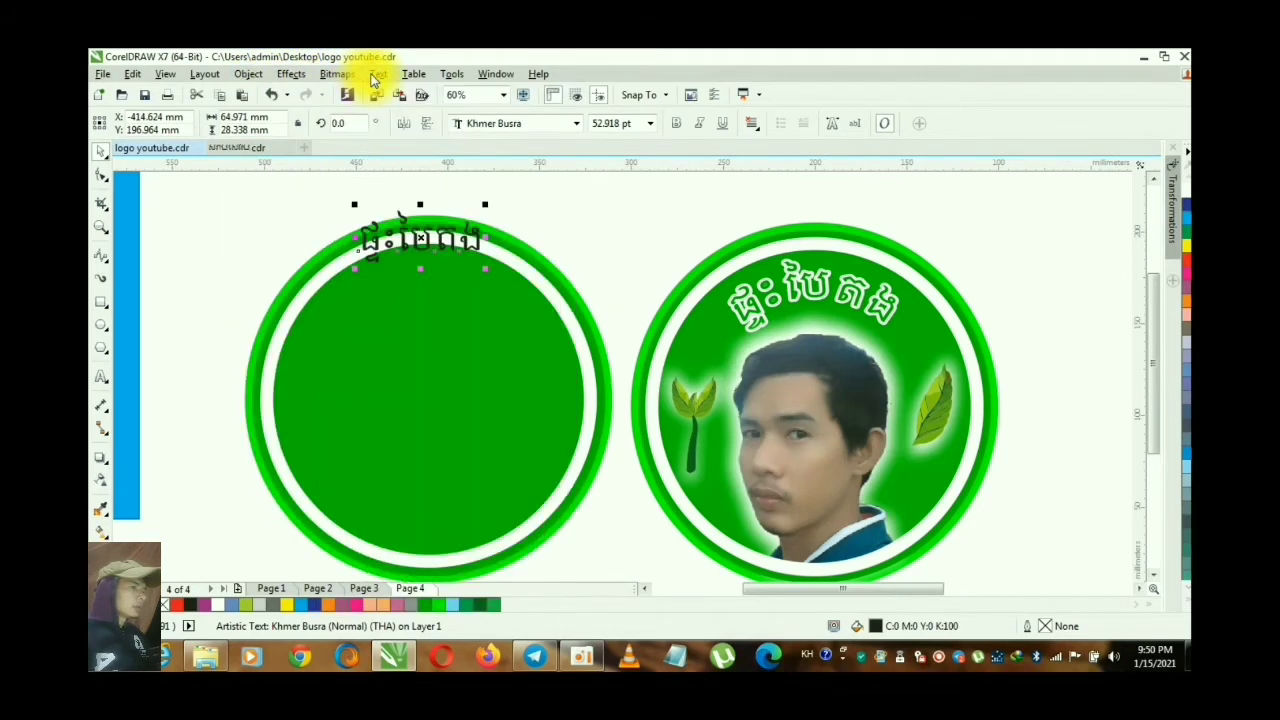
click(378, 76)
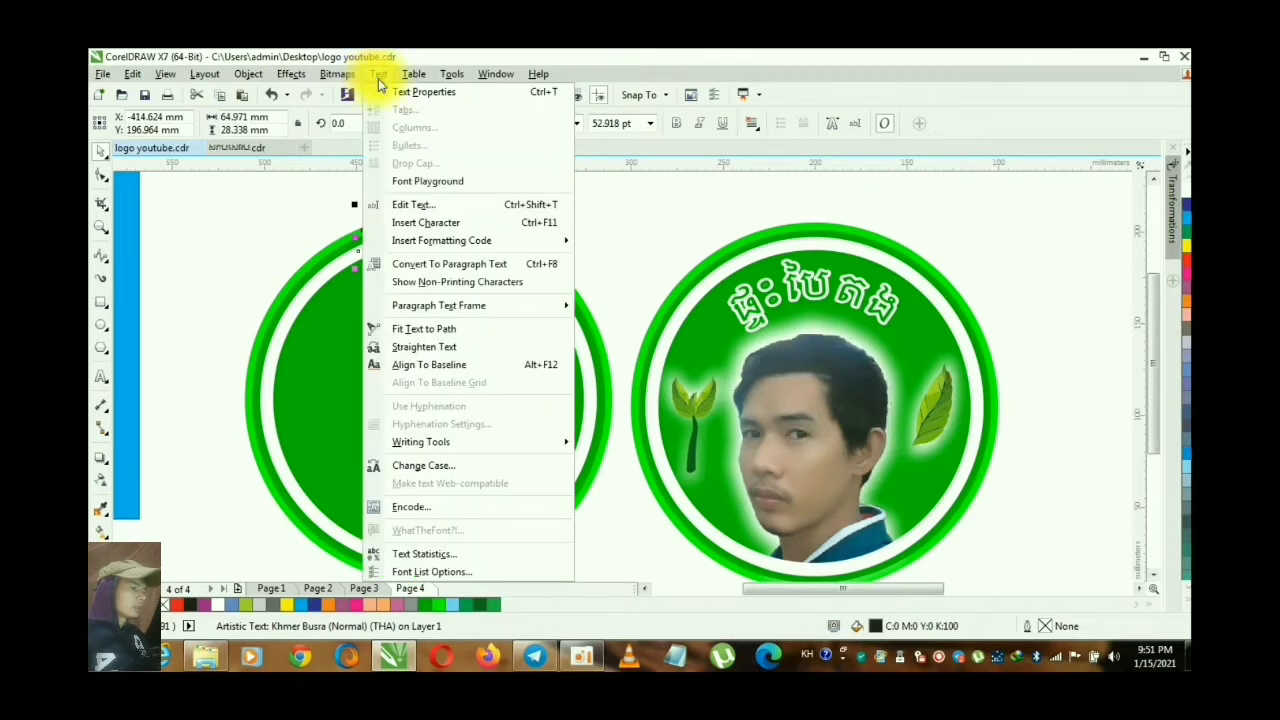
click(457, 330)
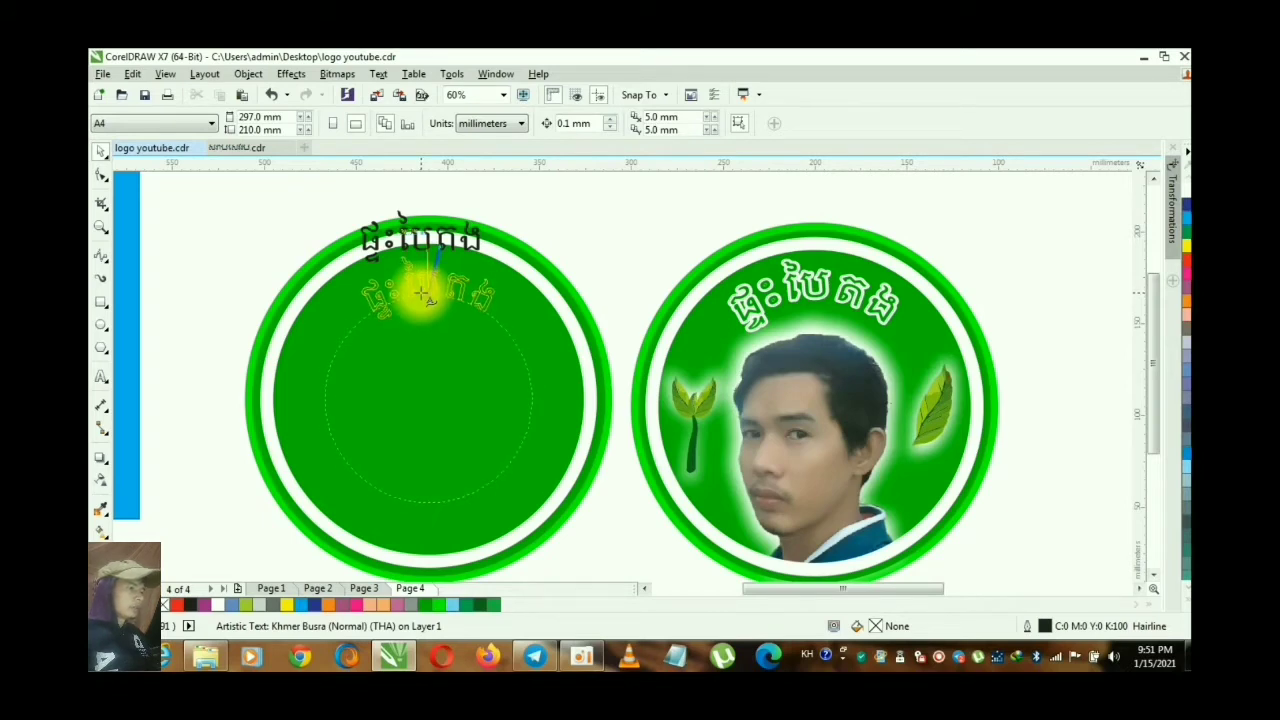
click(422, 293)
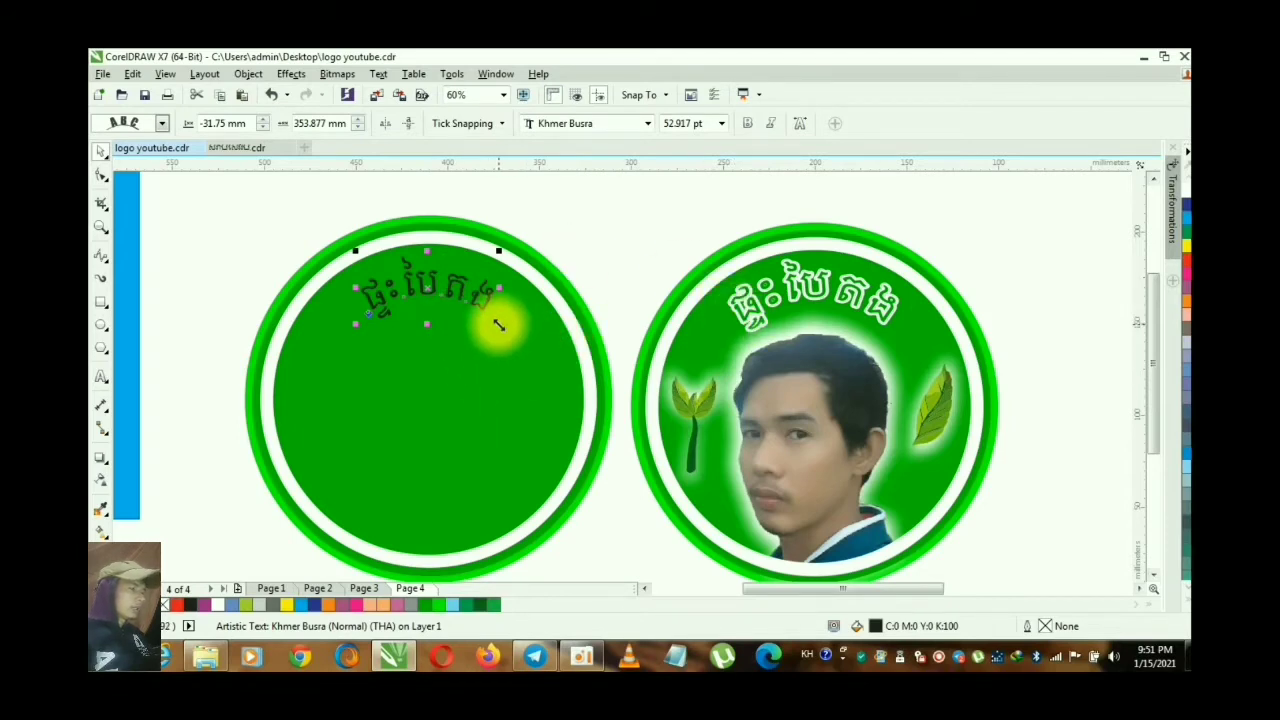
Step: Enlarge the curved text, then squash its height slightly from its upper edge, bringing it to about 55.8 pt
drag(508, 329, 522, 371)
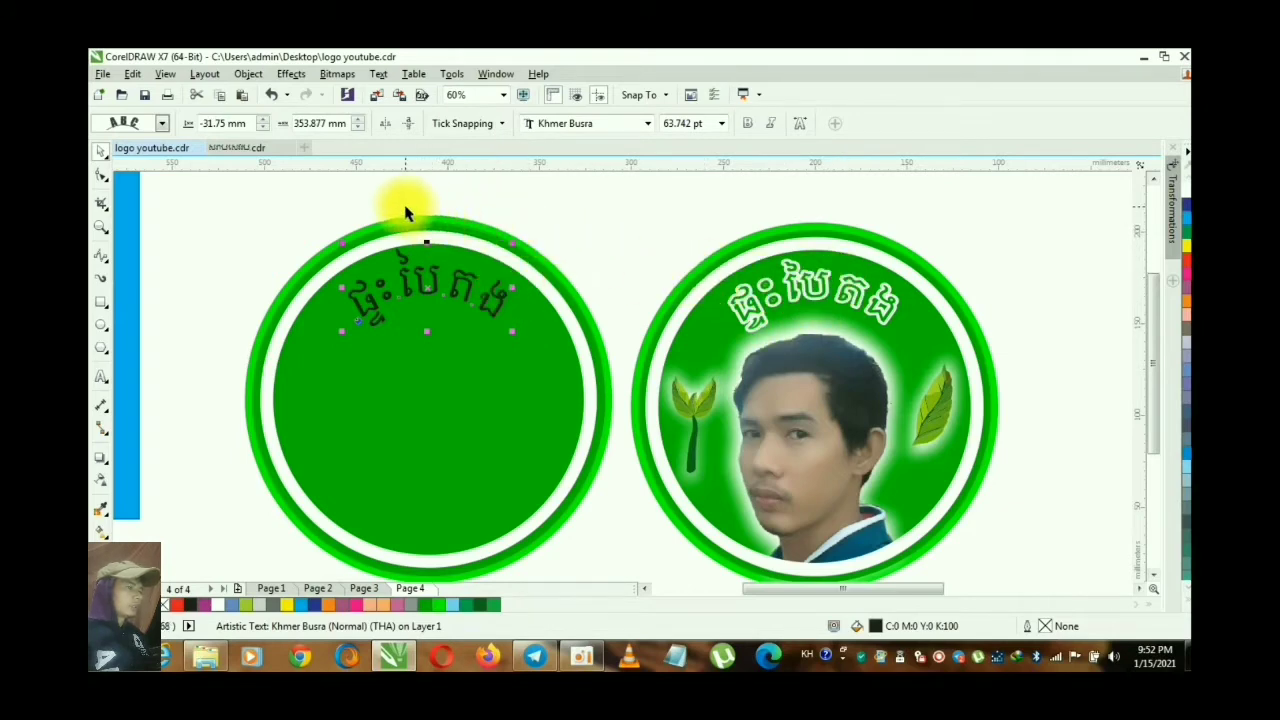
drag(427, 243, 427, 250)
click(427, 252)
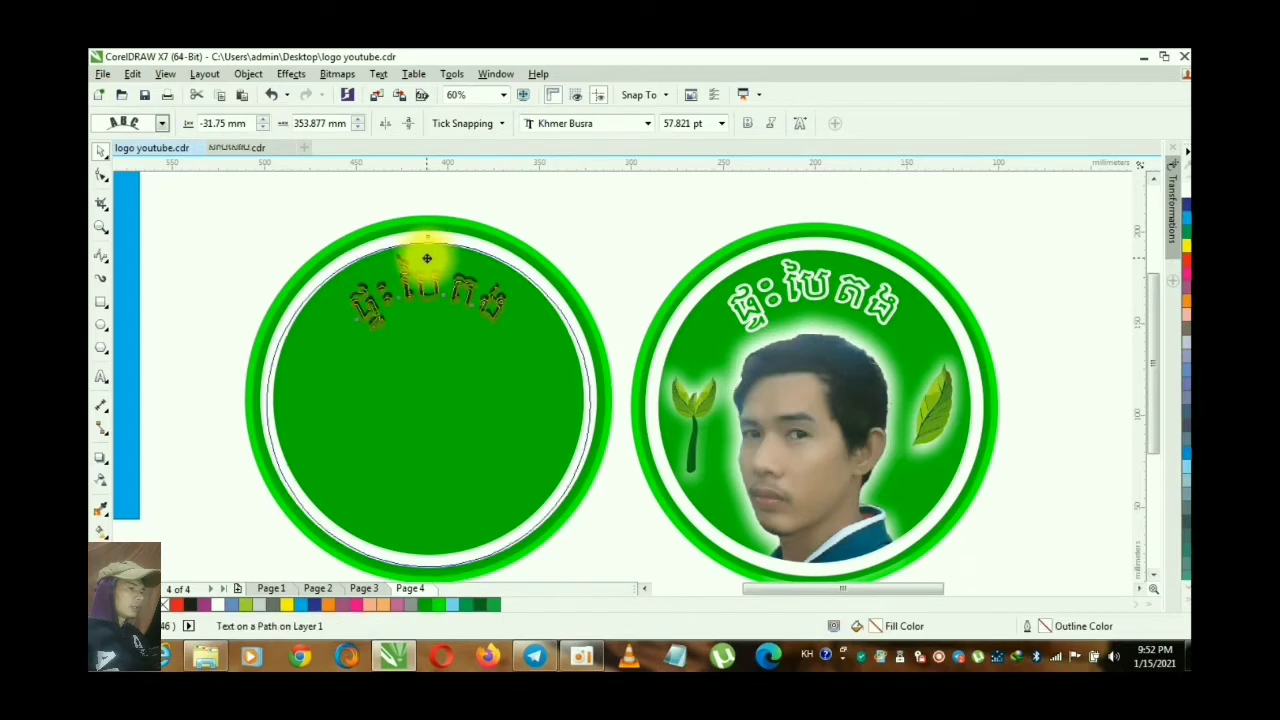
key(ctrl+z)
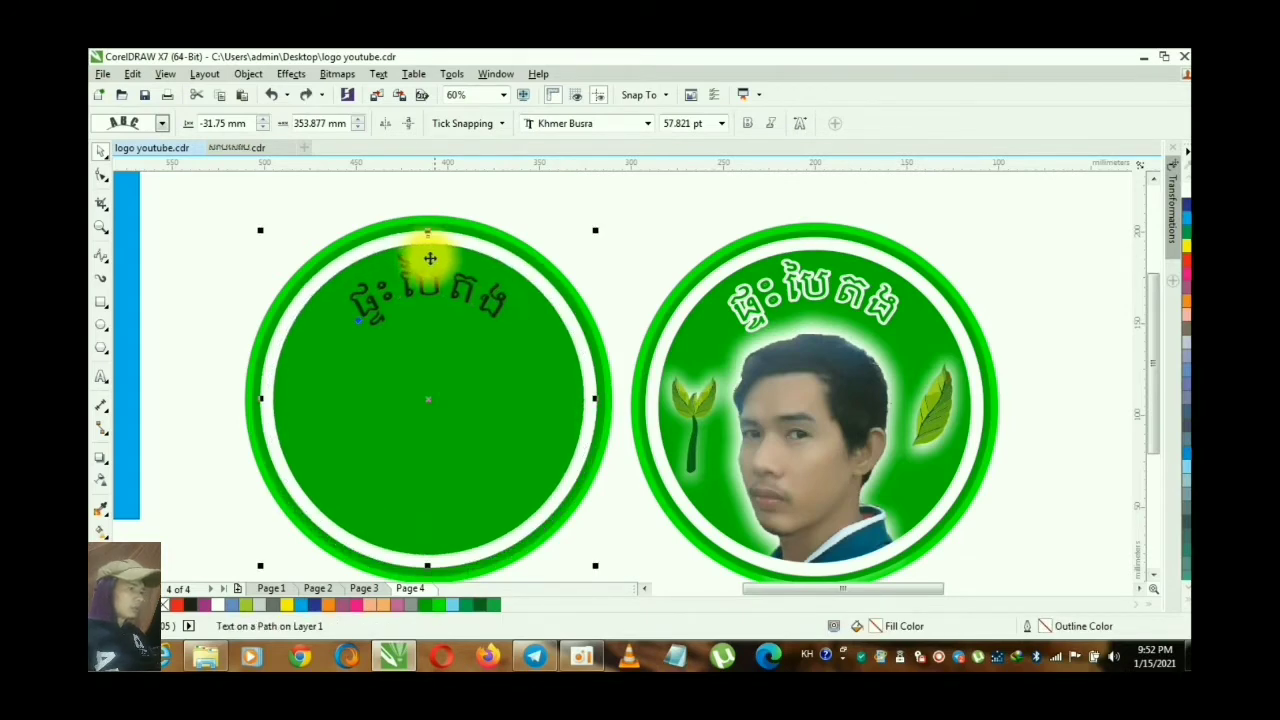
drag(429, 231, 429, 236)
ctrl+click(429, 240)
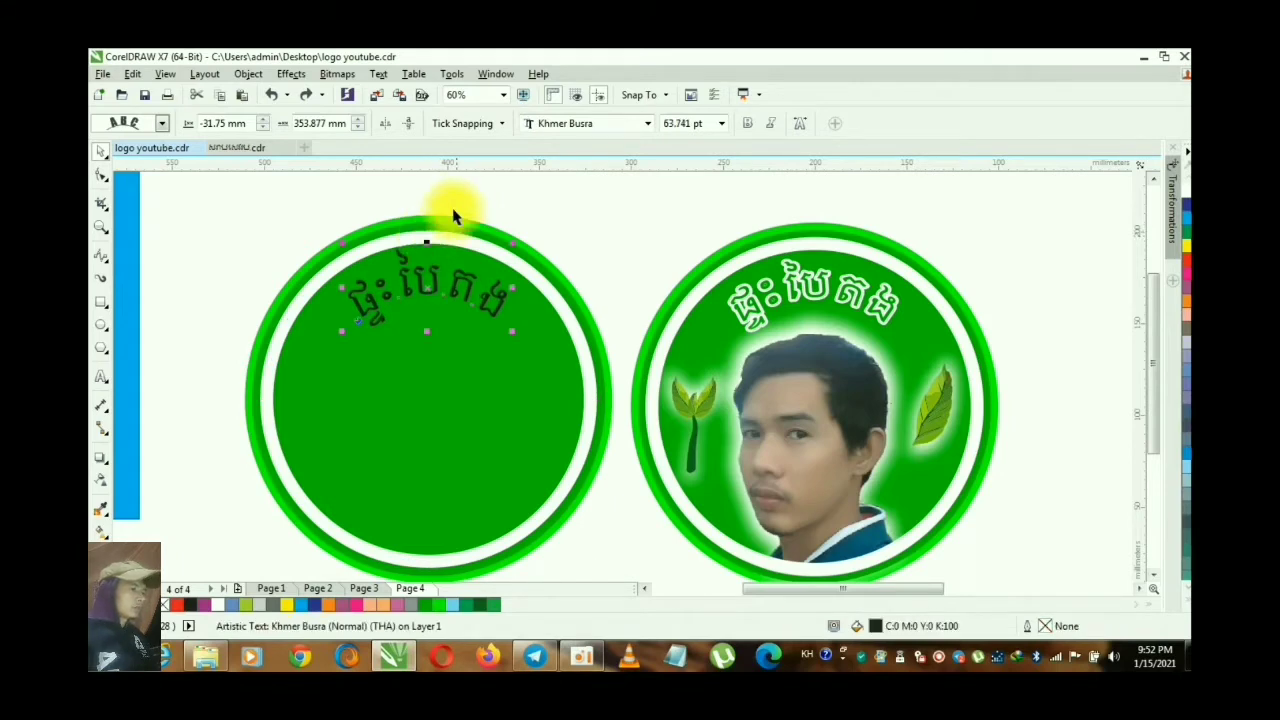
drag(427, 243, 427, 262)
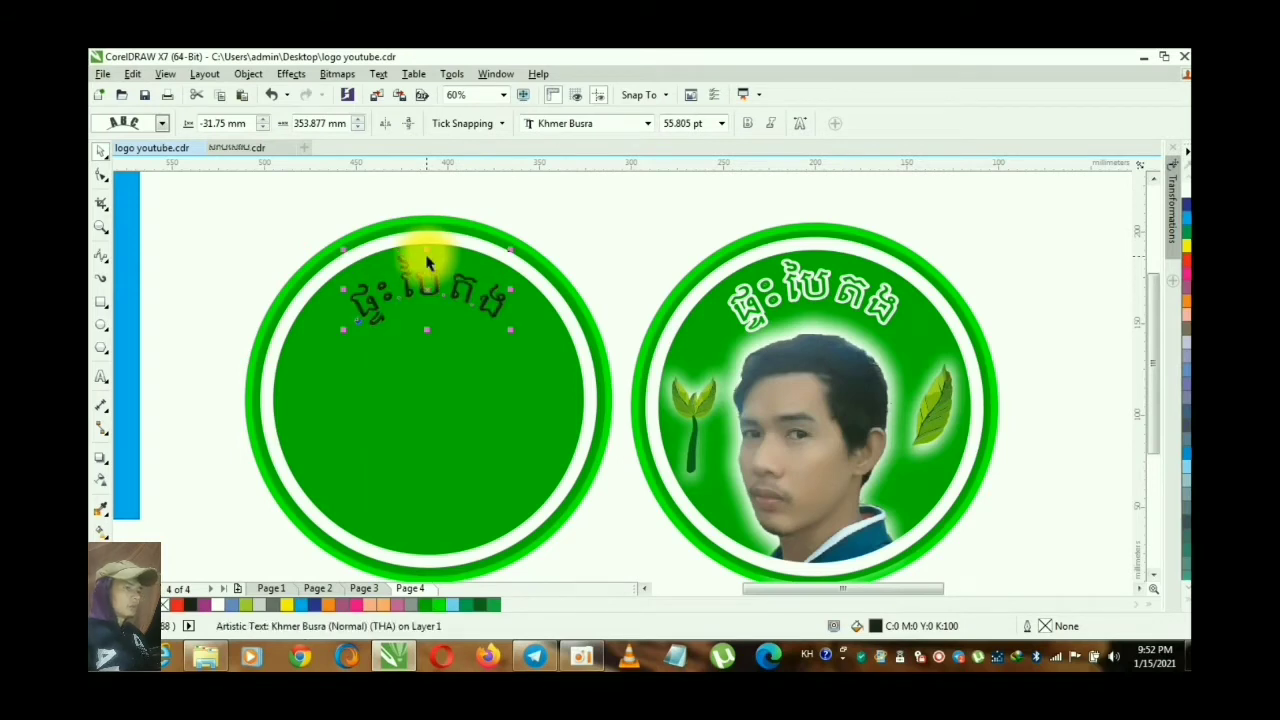
click(507, 198)
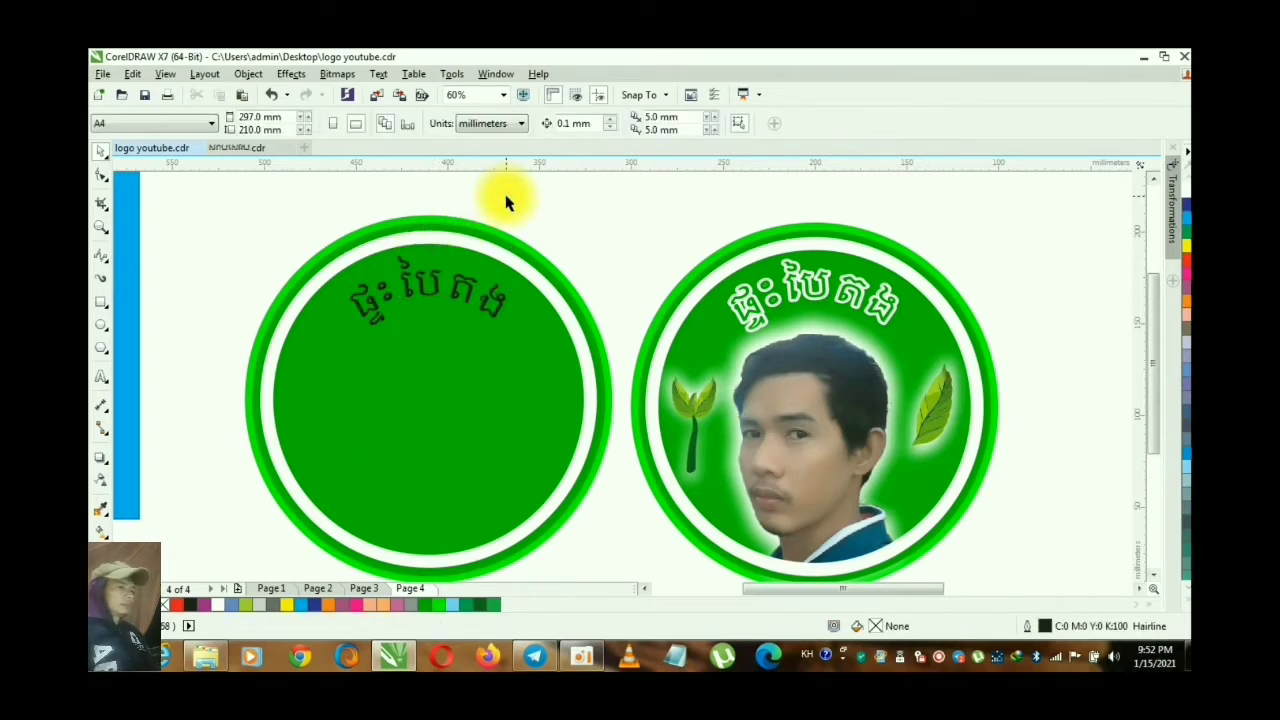
Step: Select only the curved text, not its circular path, and enlarge it proportionally to about 57.8 pt
click(466, 290)
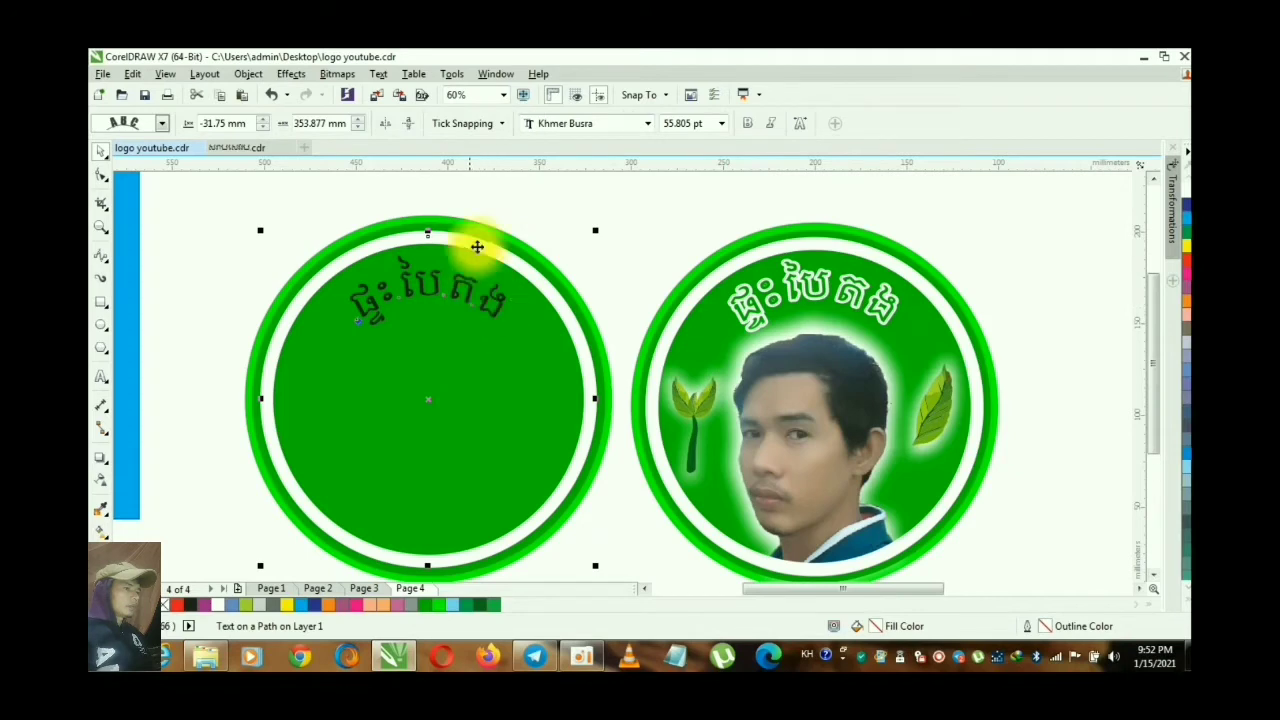
click(438, 205)
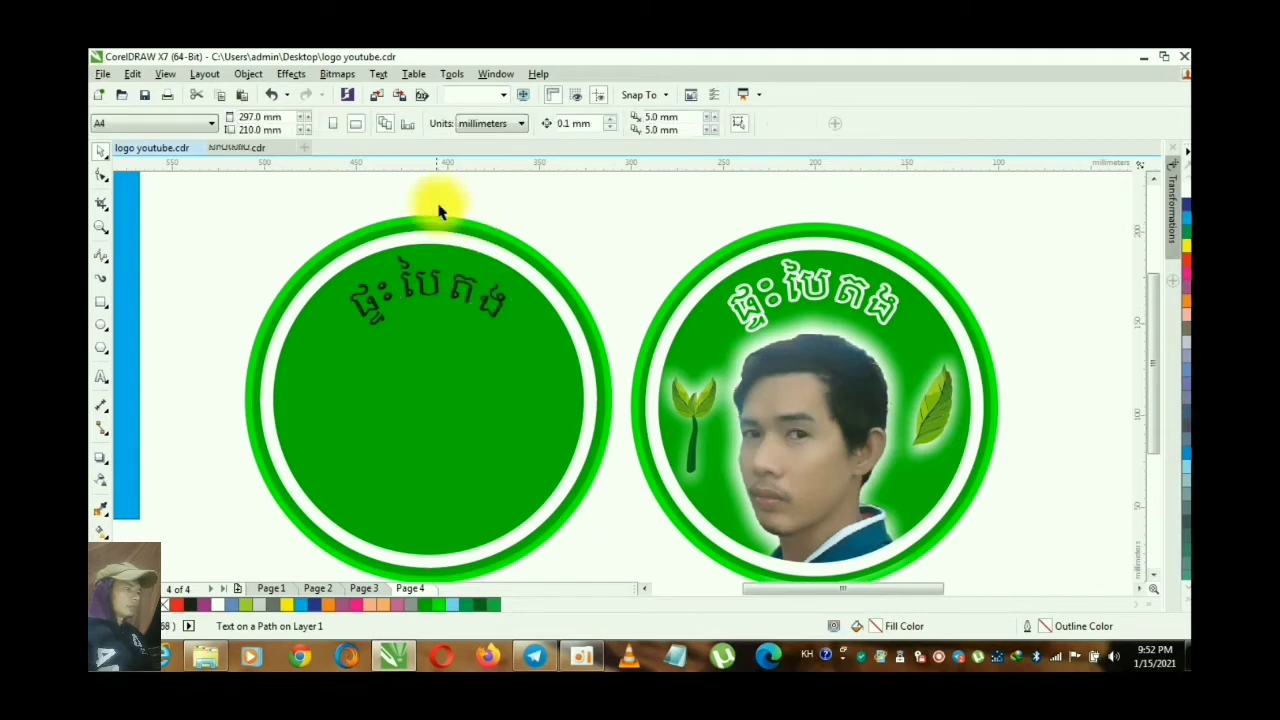
click(430, 276)
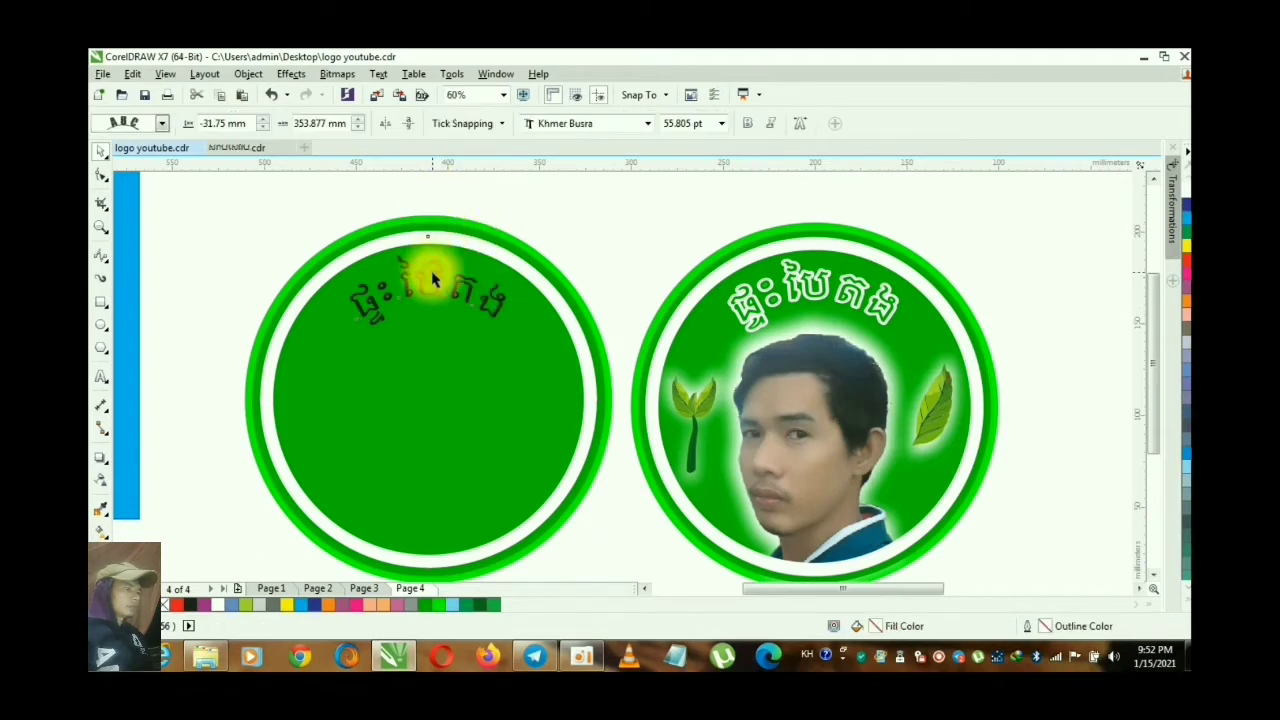
click(518, 204)
drag(335, 222, 543, 357)
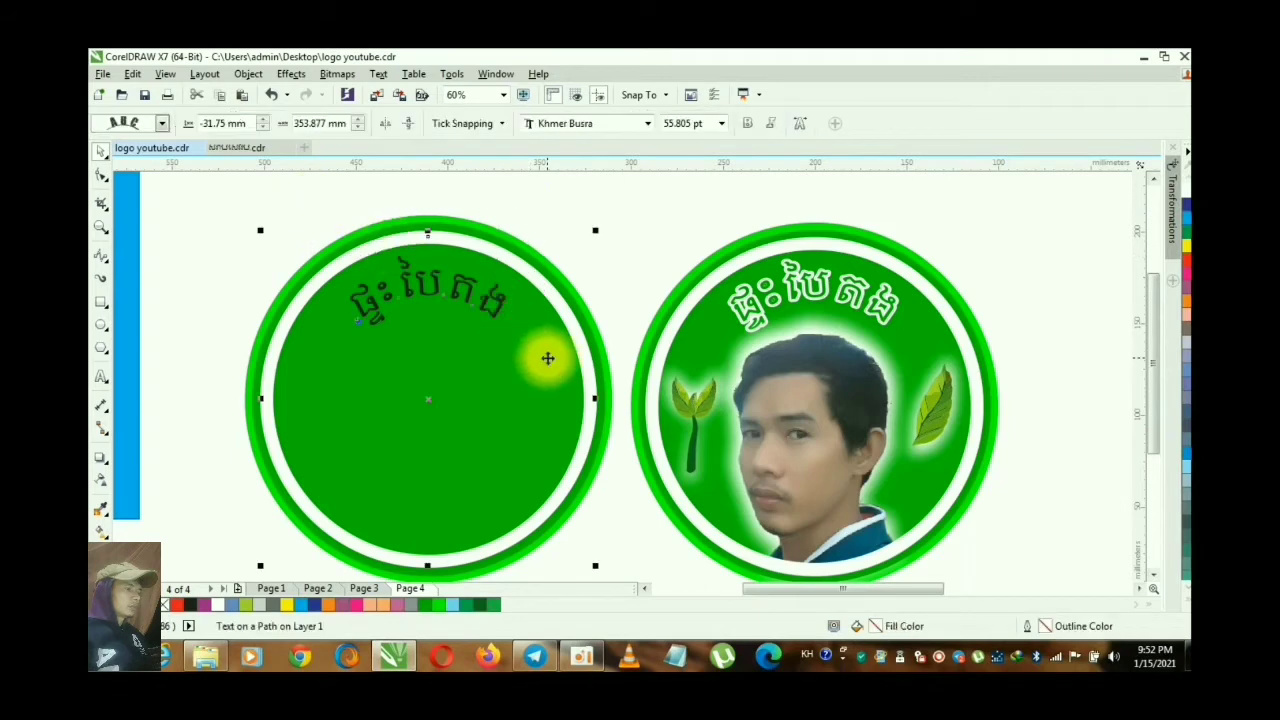
double_click(486, 302)
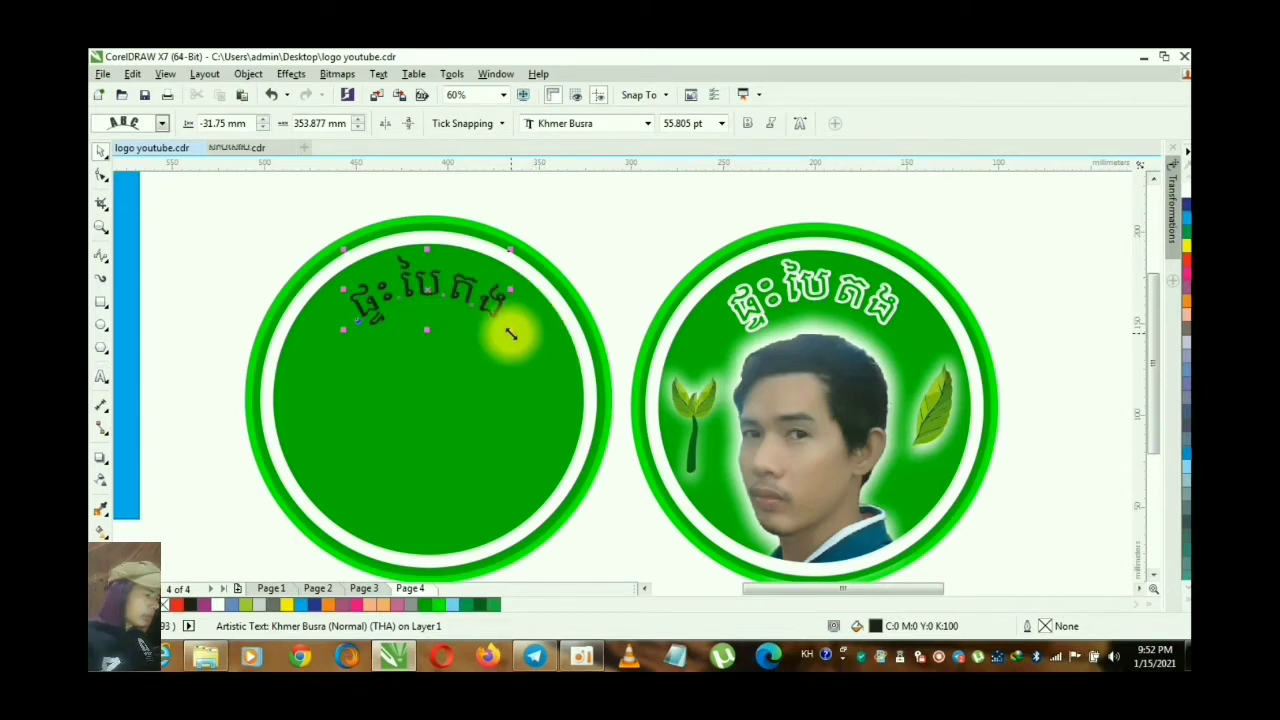
drag(510, 335, 516, 346)
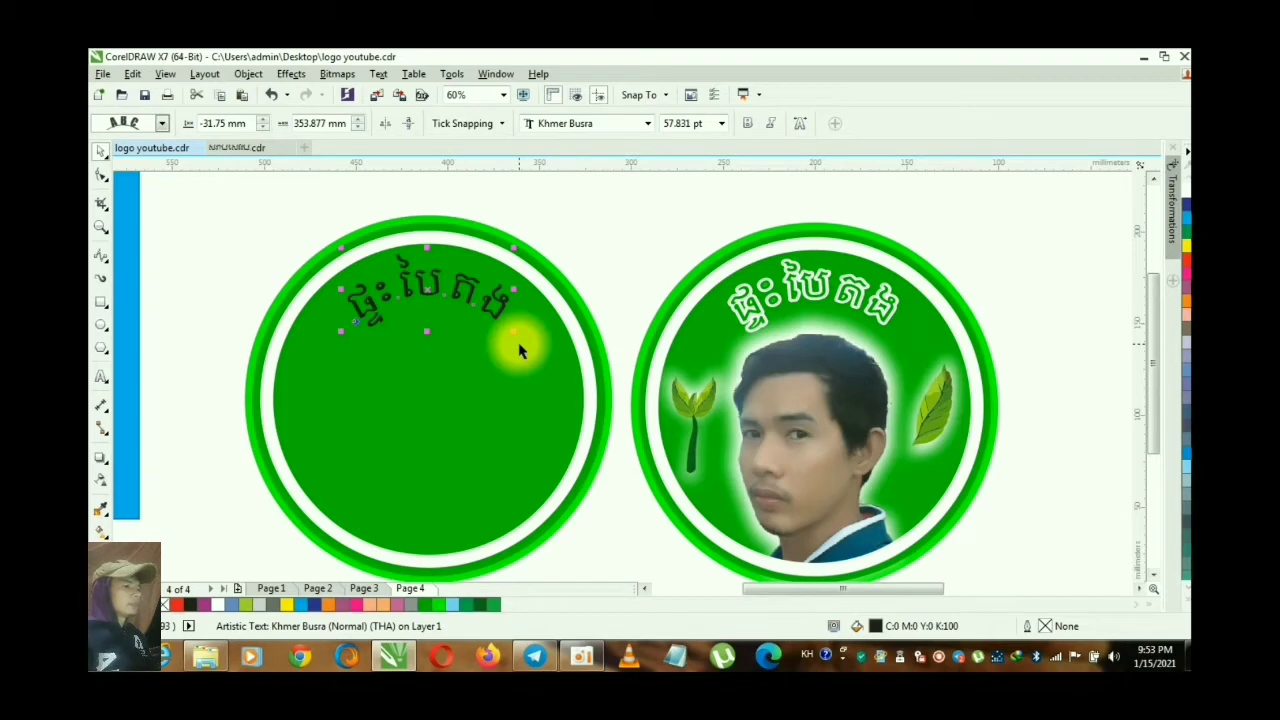
click(587, 255)
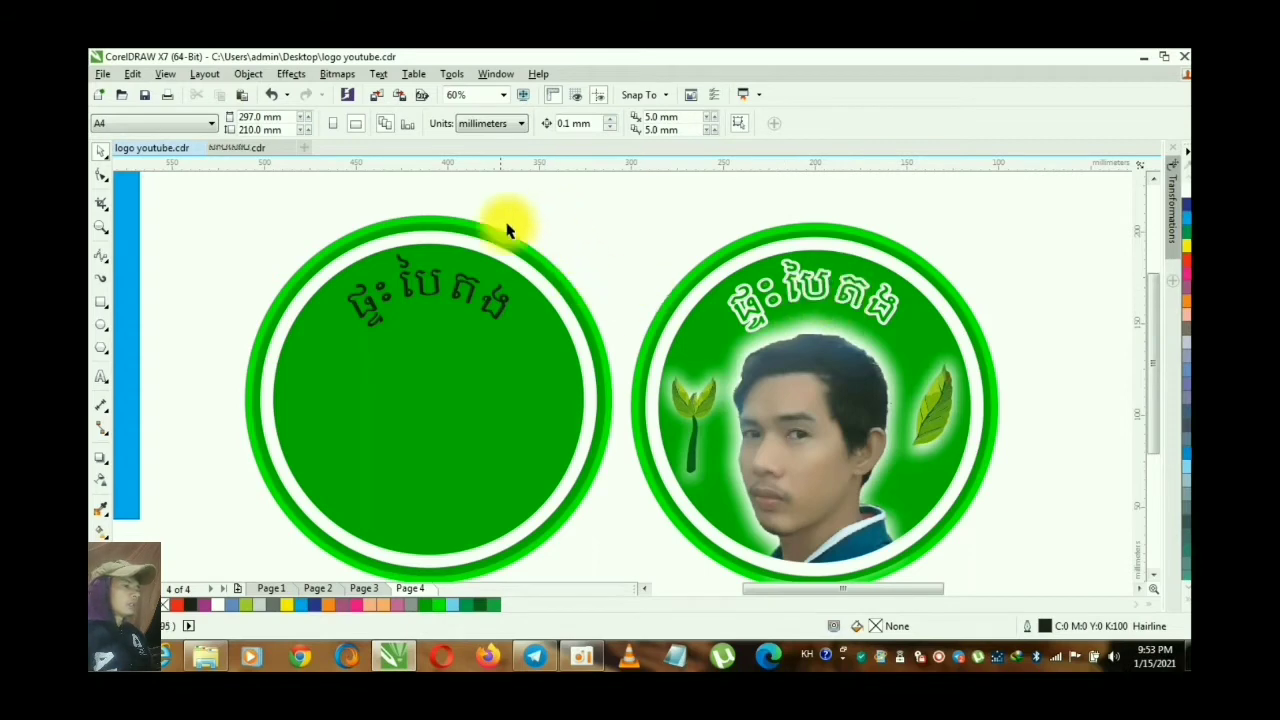
Step: Select only the curved Khmer text, not its circular path, and give it a white outline 4.0 pt wide
click(489, 300)
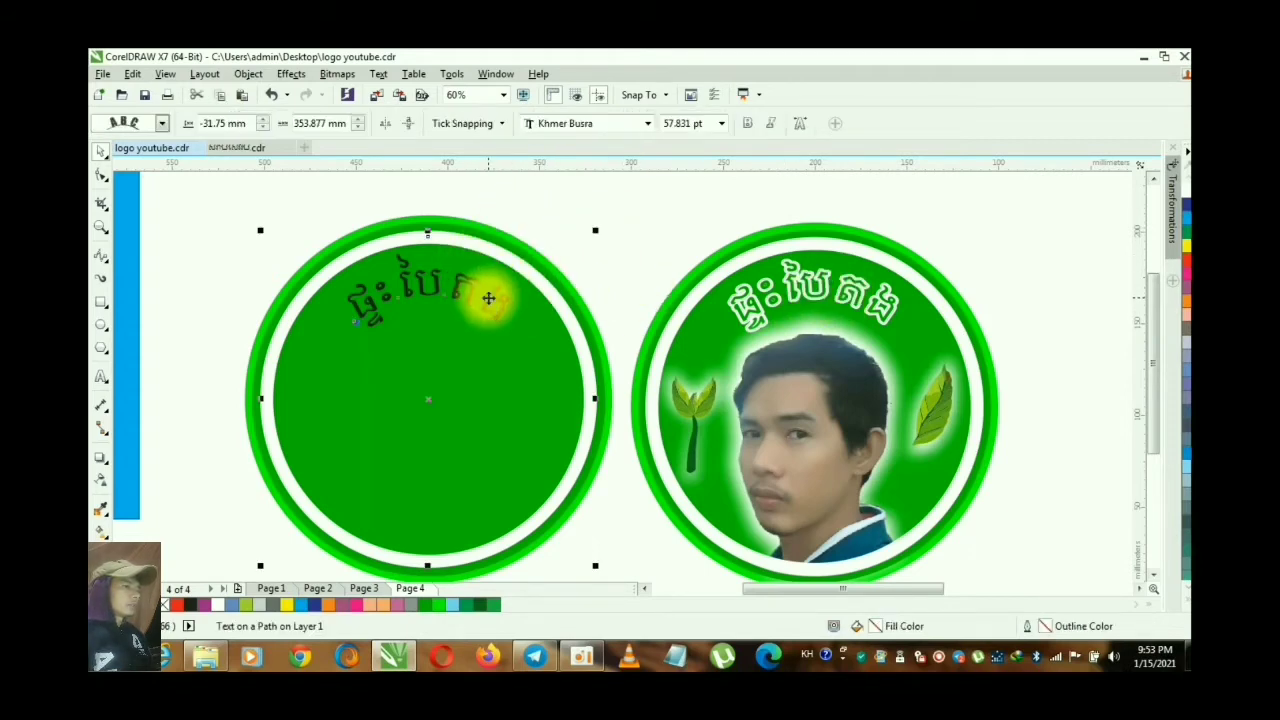
click(306, 214)
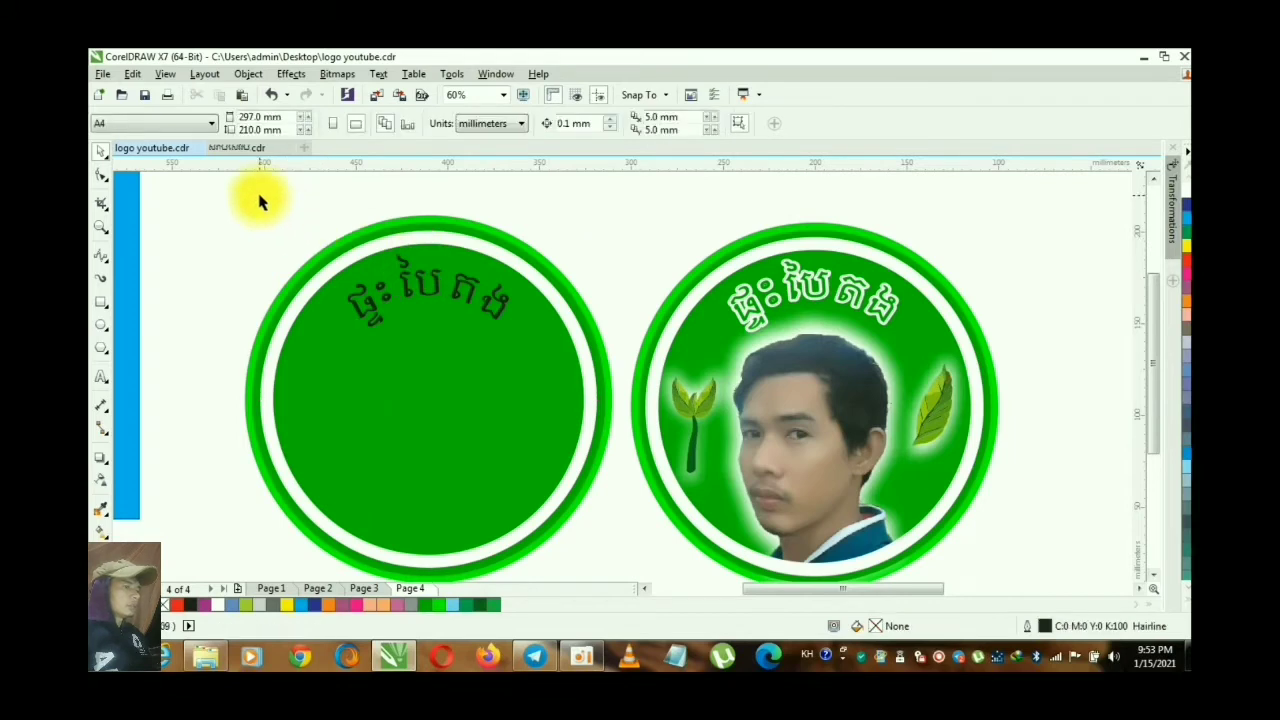
drag(260, 196, 540, 357)
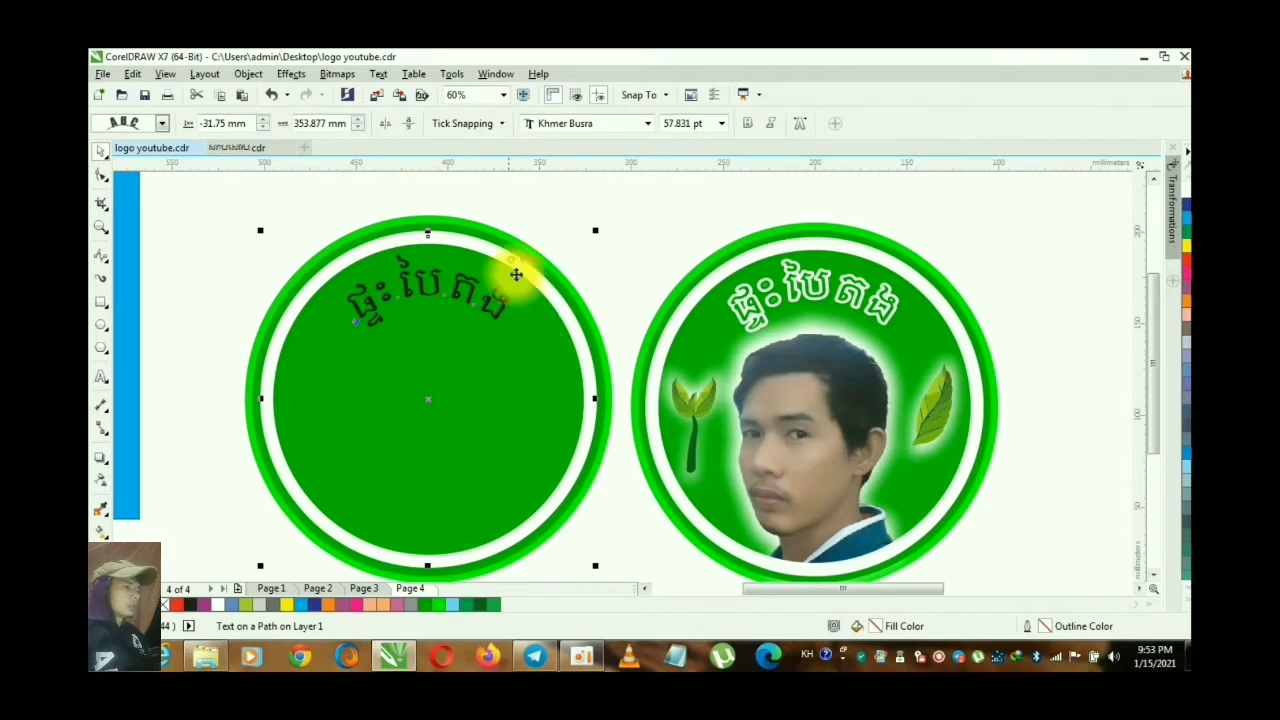
double_click(449, 251)
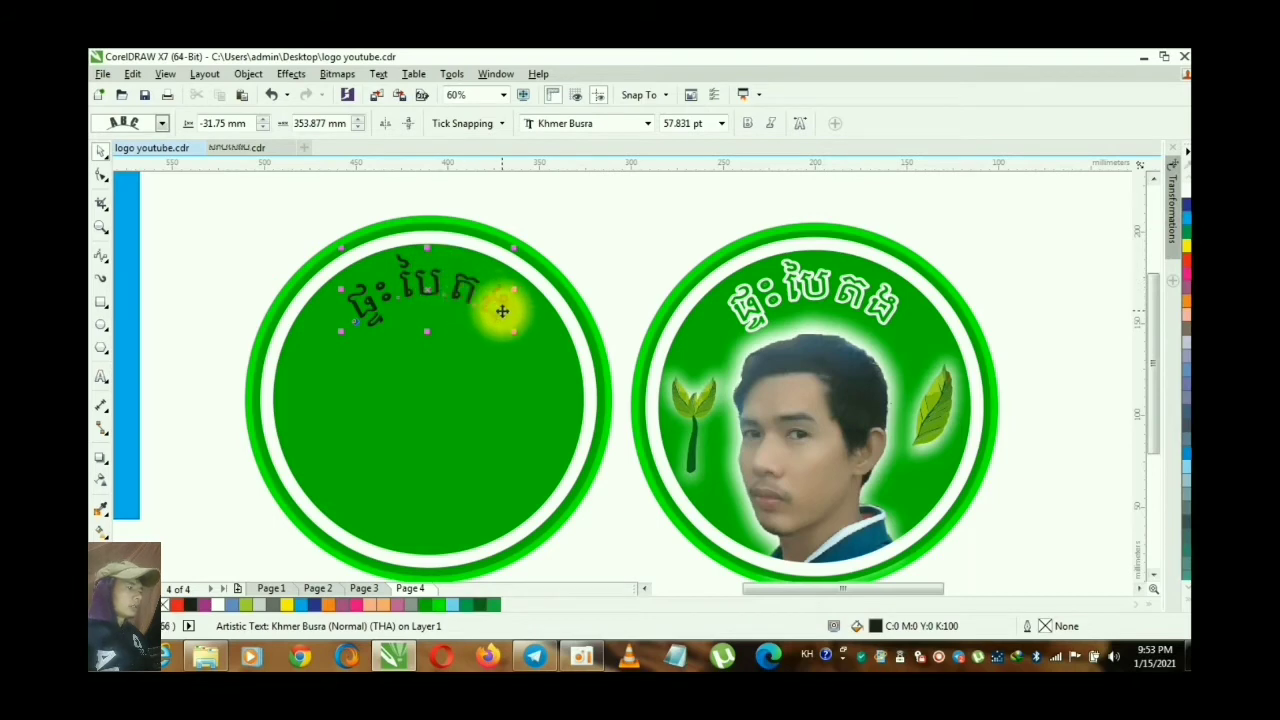
text(ប)
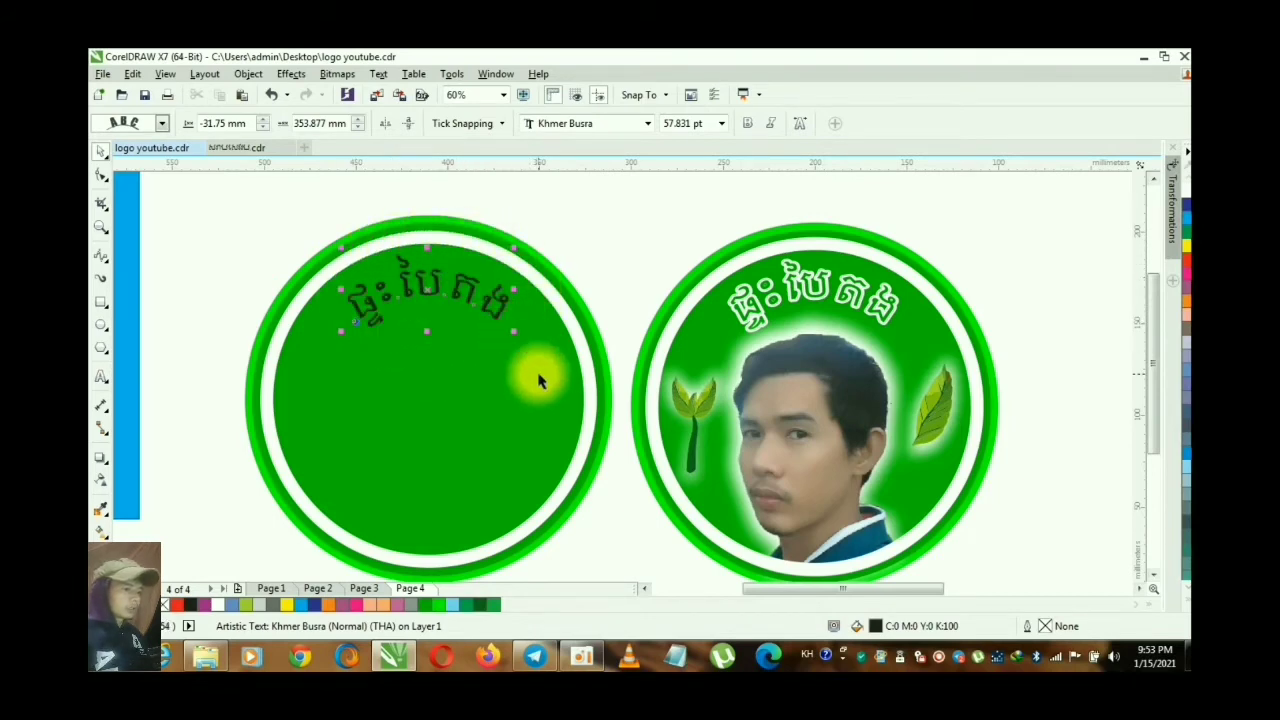
double_click(1028, 625)
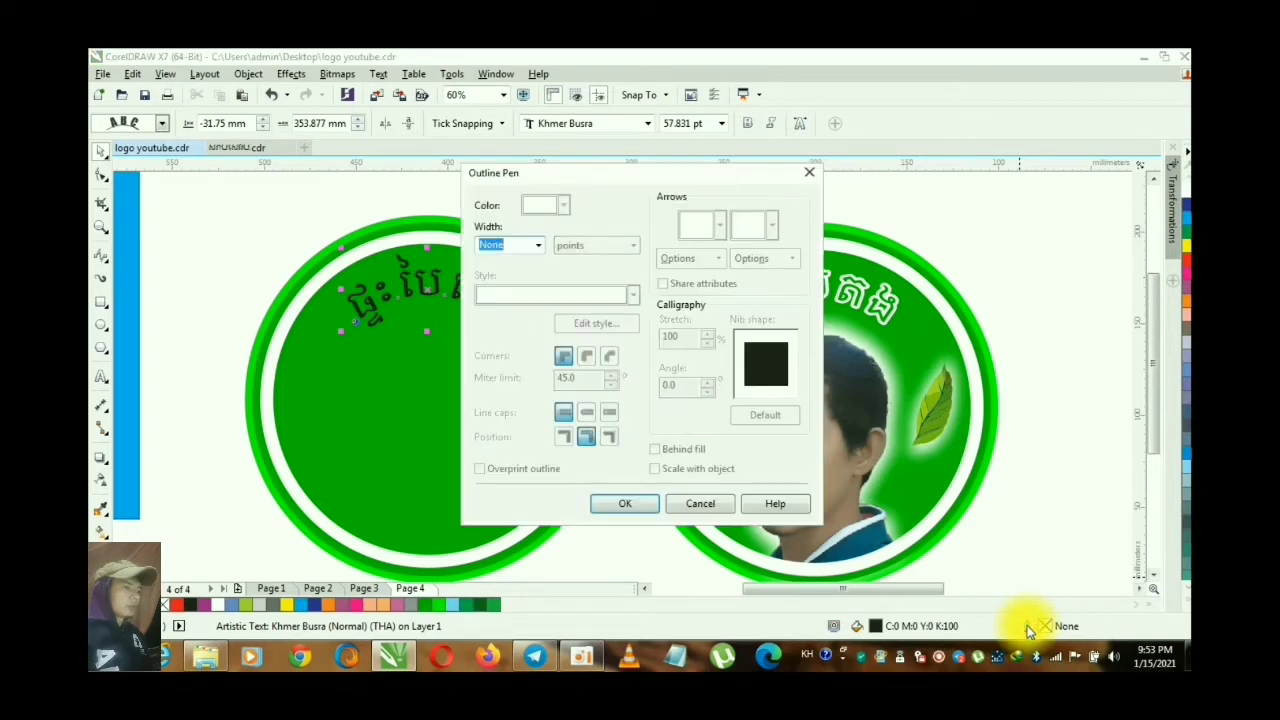
drag(706, 177, 886, 183)
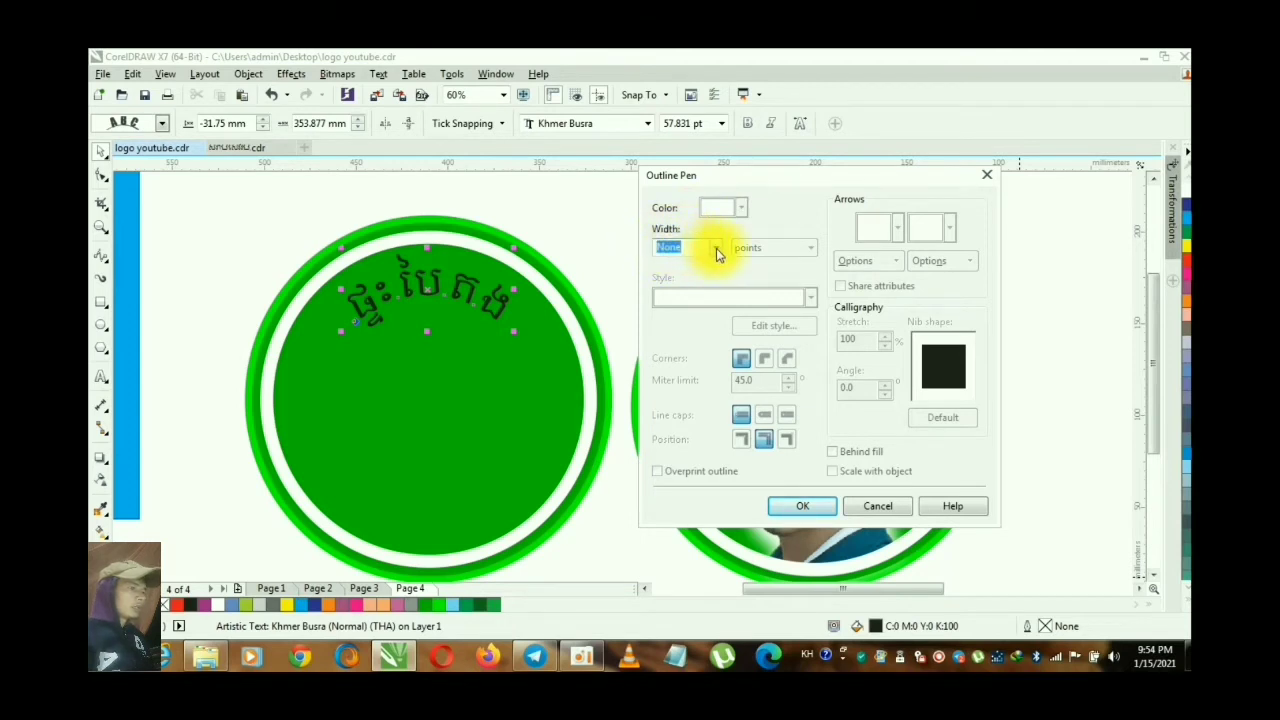
click(716, 248)
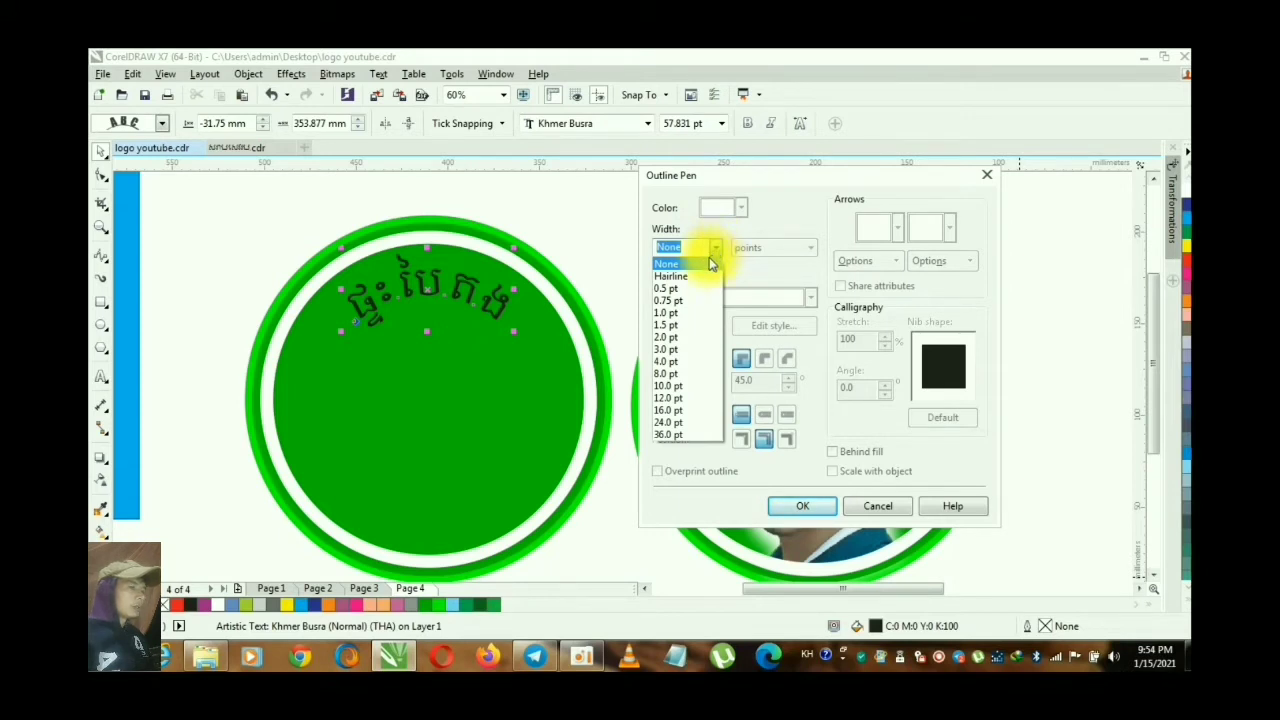
click(686, 361)
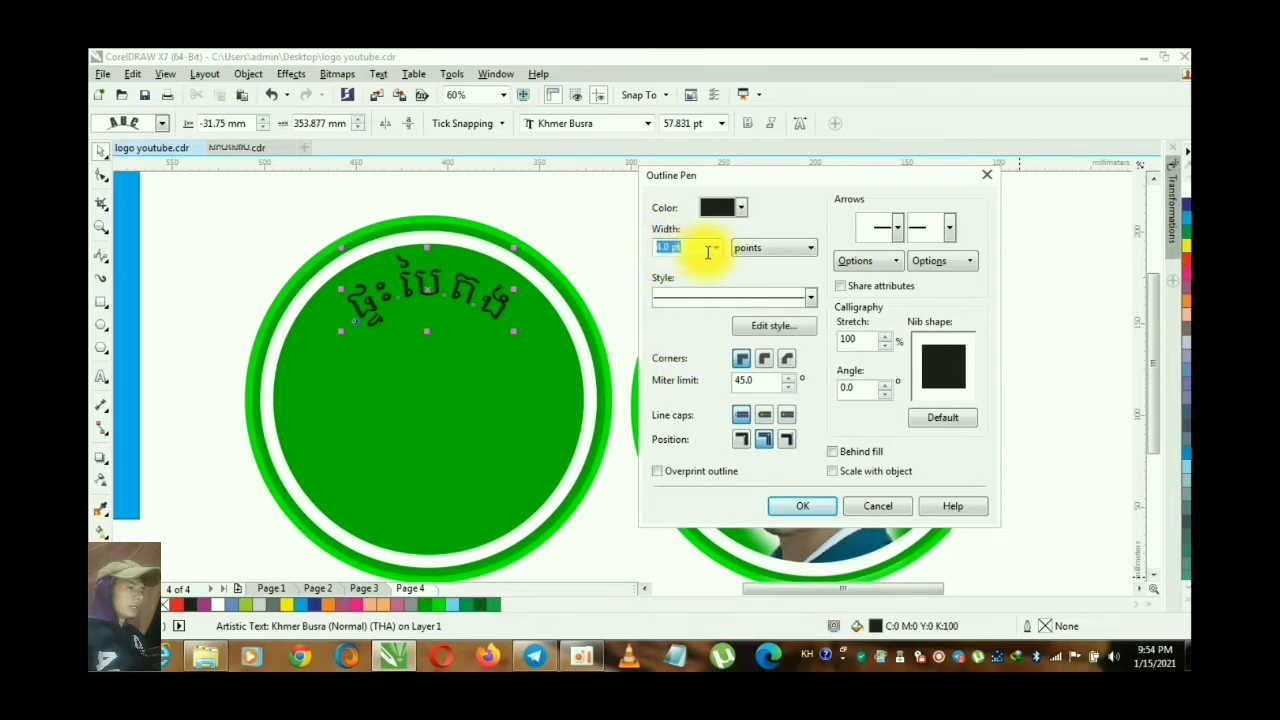
click(738, 207)
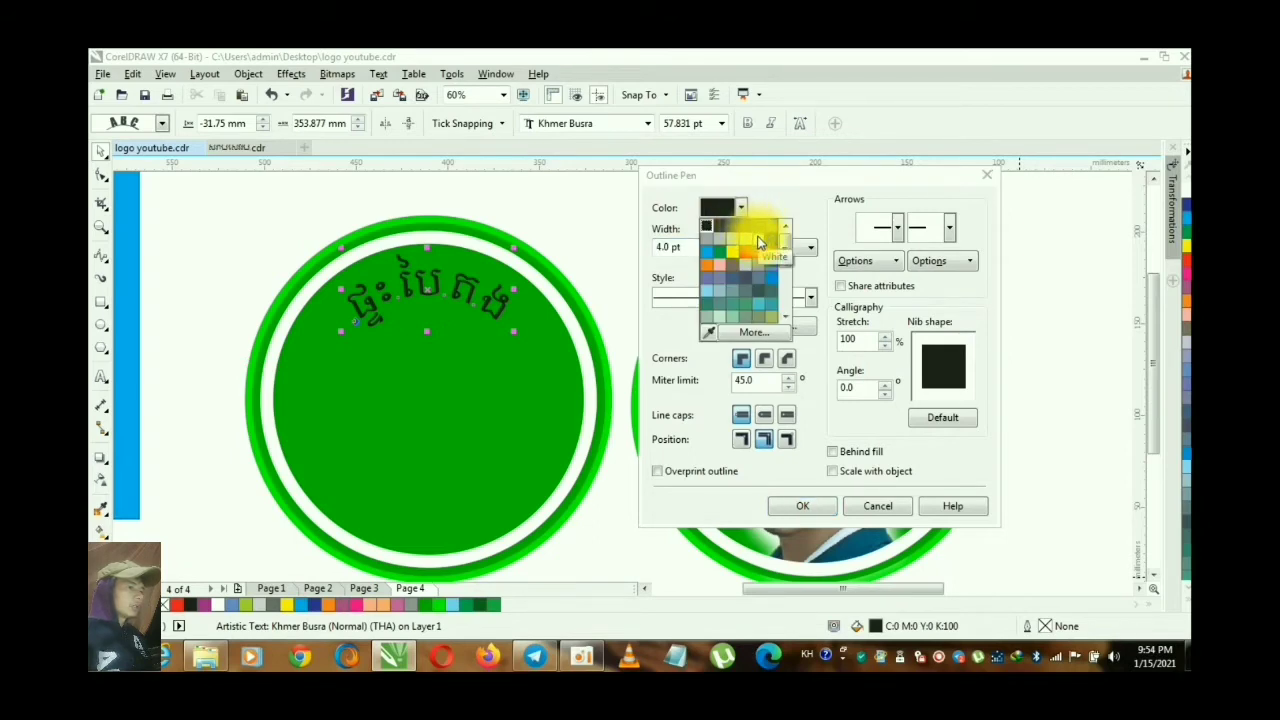
click(758, 242)
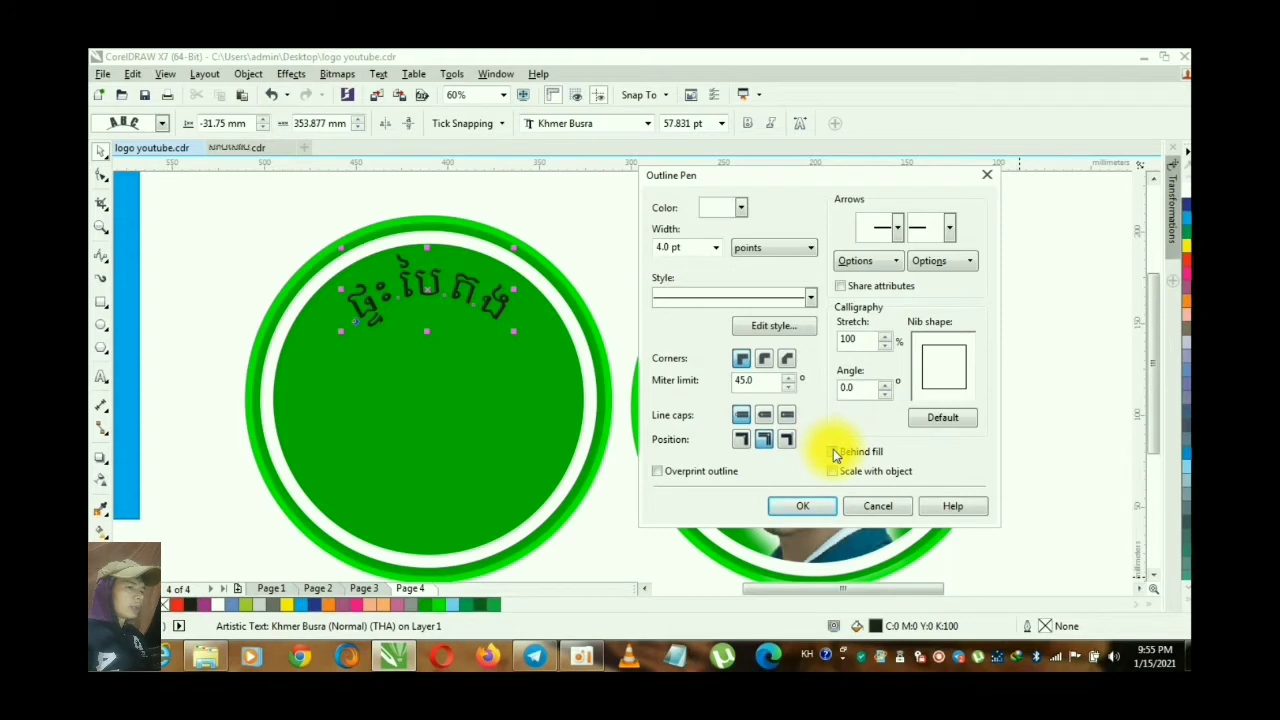
Step: Set the text's outline to sit behind the fill, scale with the object and use round corners, and apply it
click(834, 453)
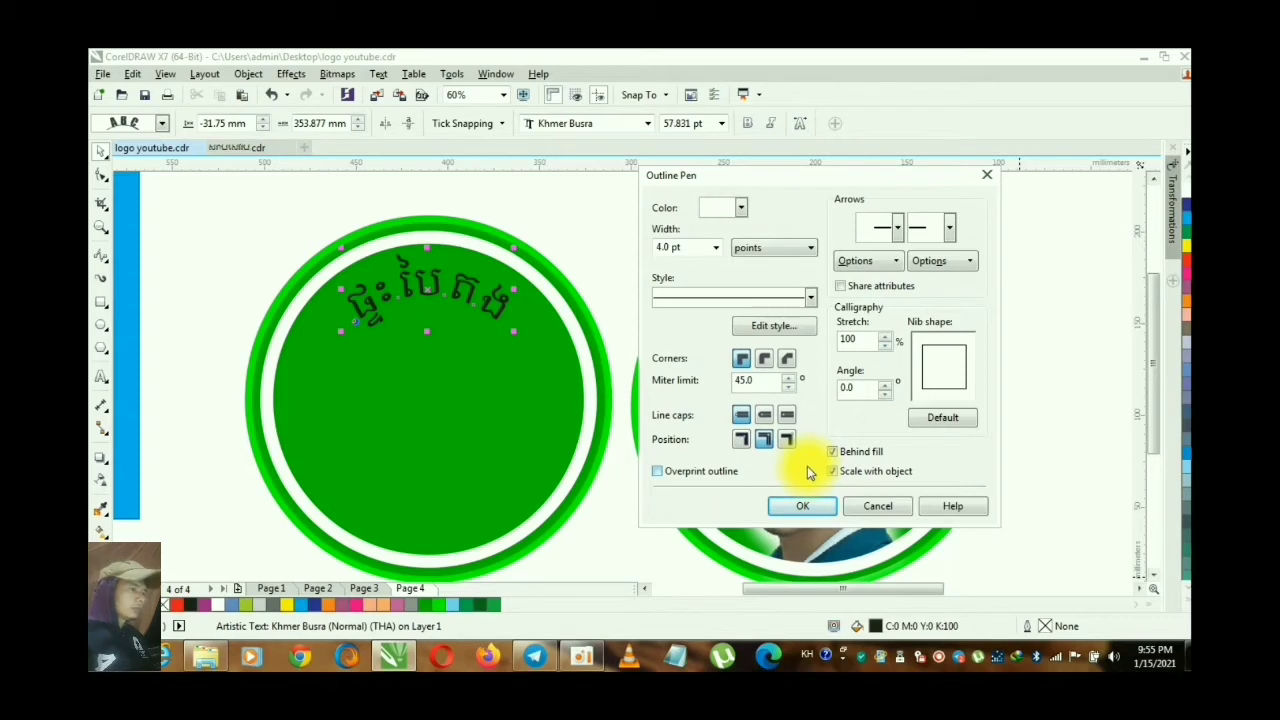
click(765, 443)
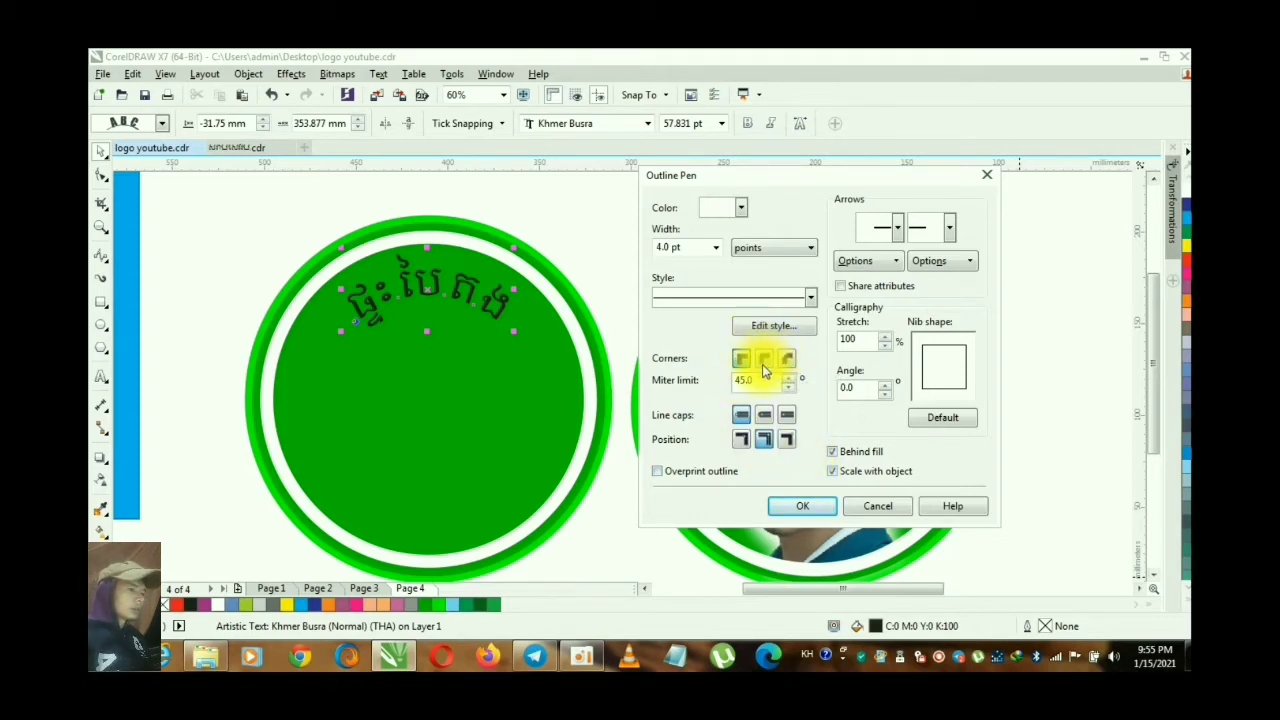
click(764, 359)
click(764, 361)
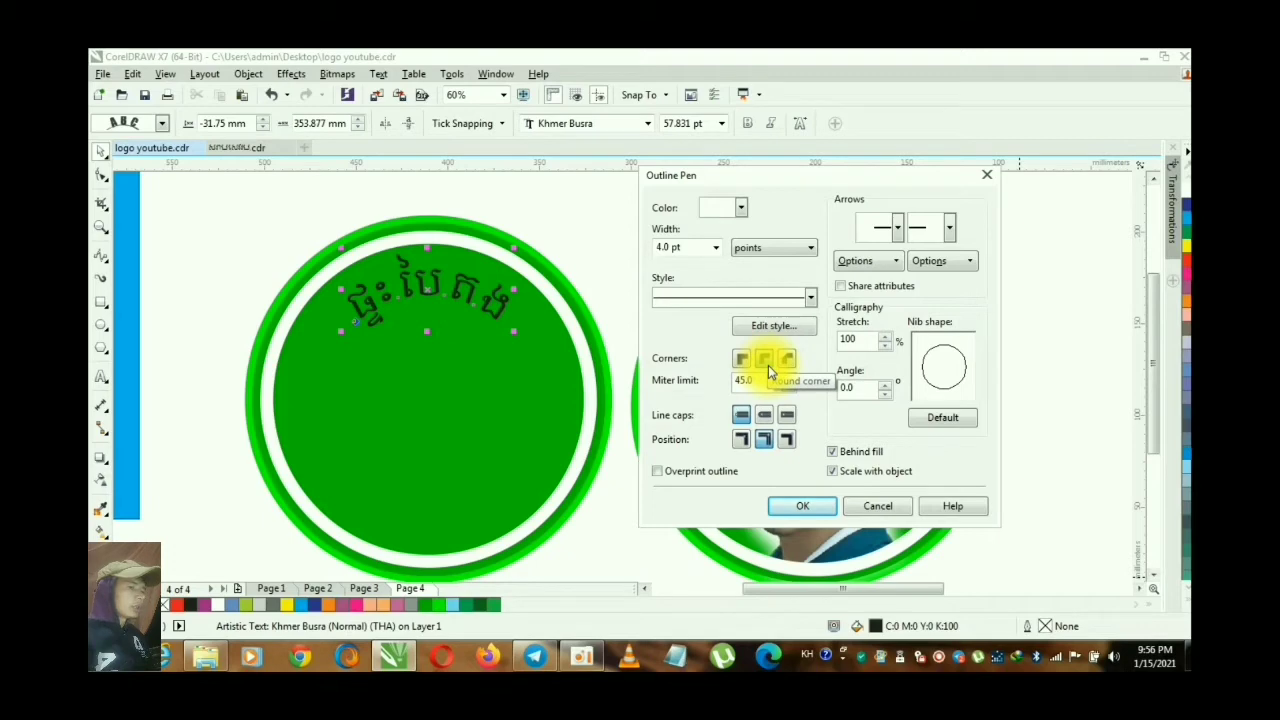
click(766, 362)
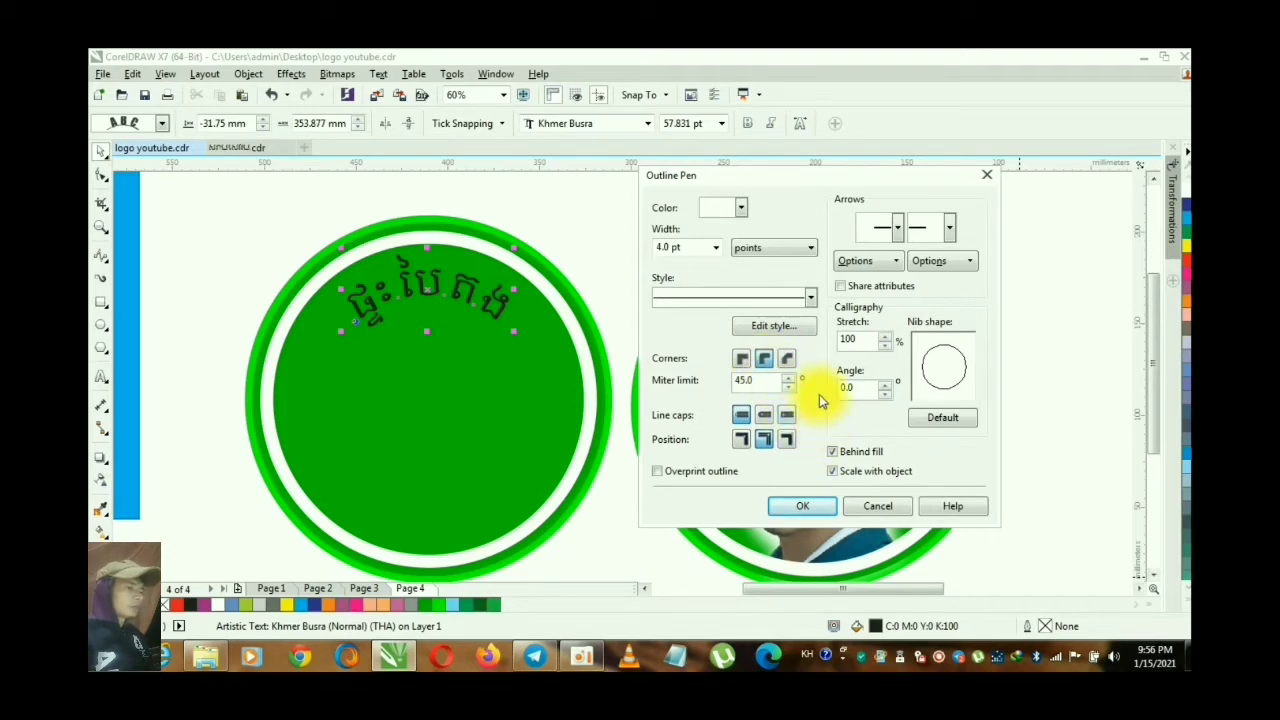
click(803, 510)
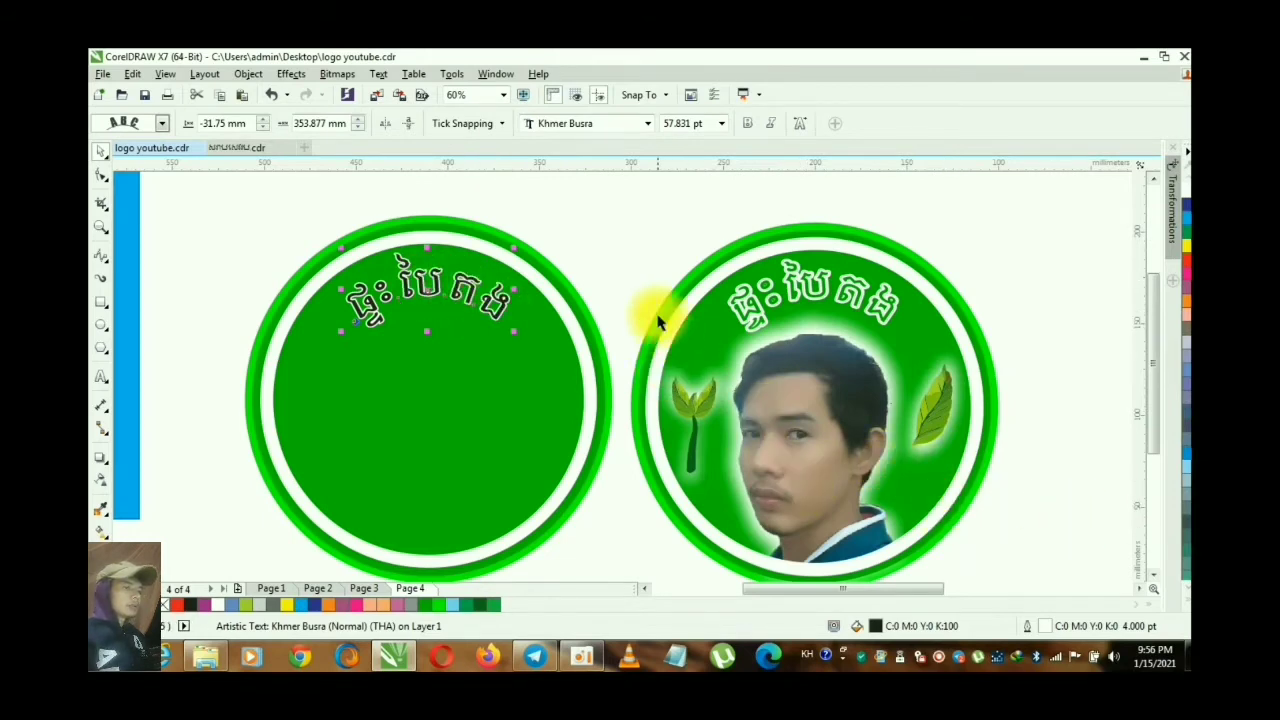
Step: Clear the curved text's fill and give it the green R1 G185 B1 (#01B901) from the document colors
click(1184, 598)
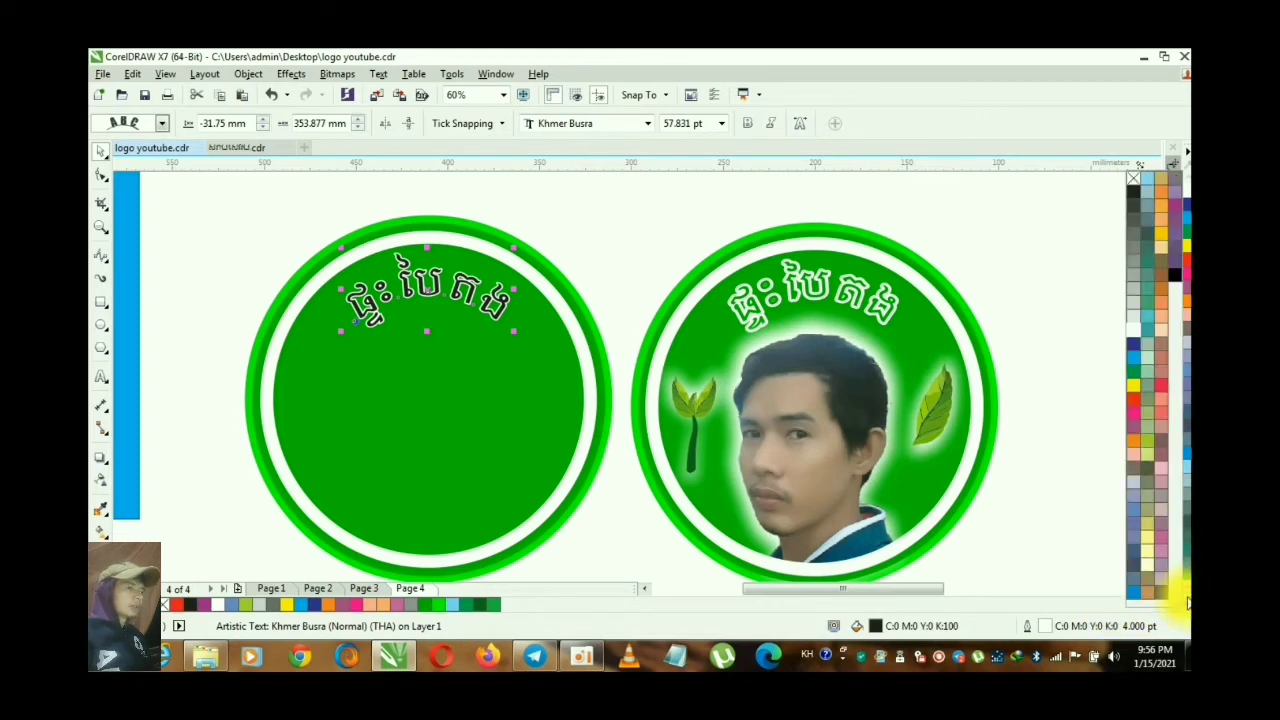
click(1134, 177)
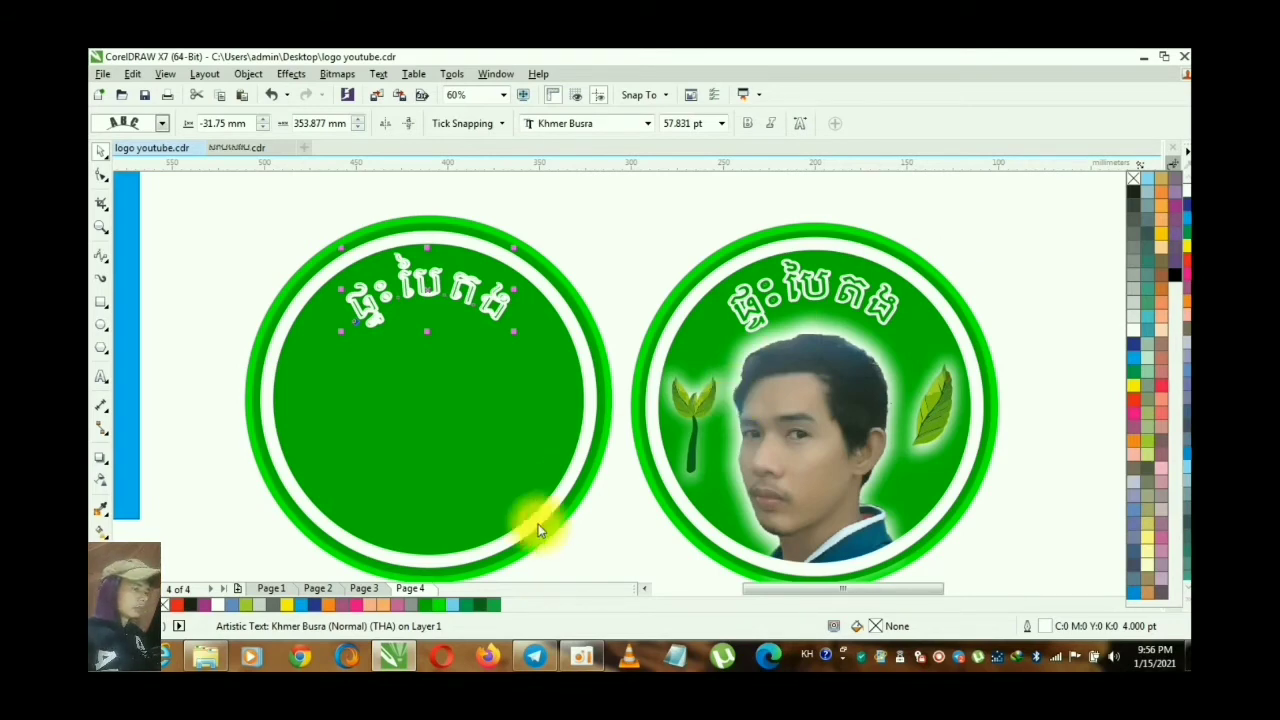
key(alt+F7)
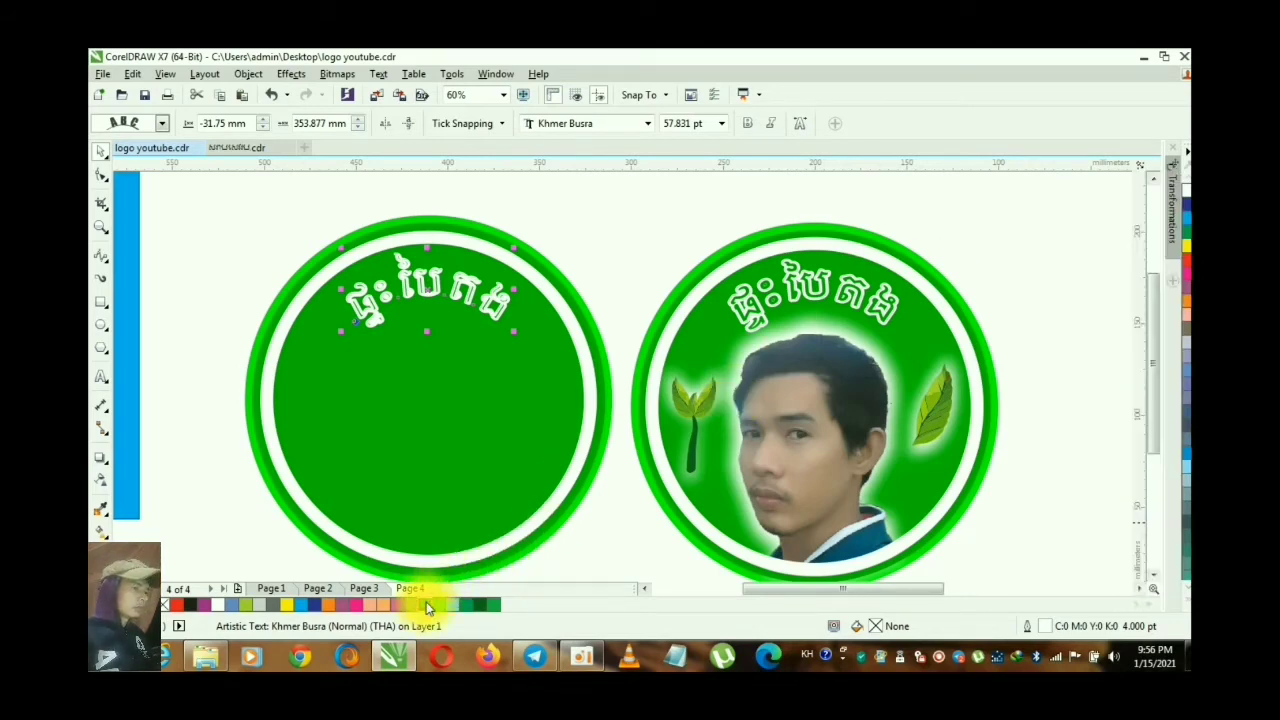
click(425, 603)
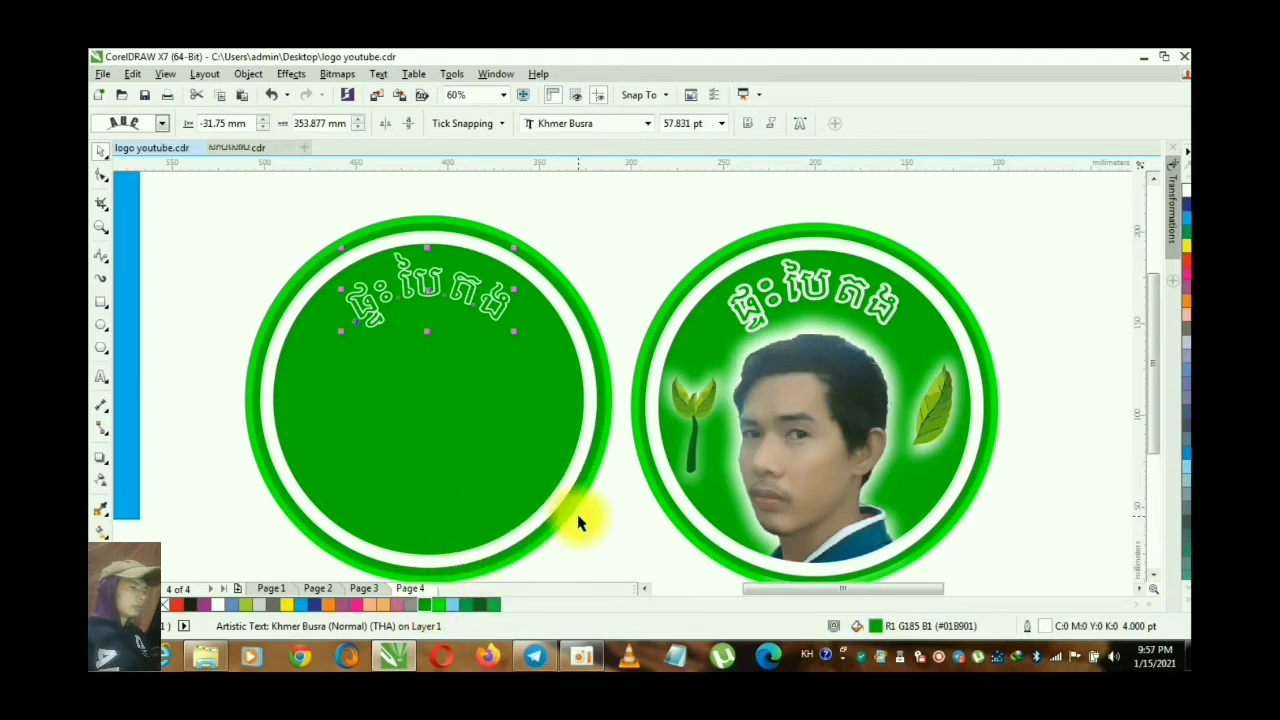
Step: Reselect only the curved text, remove its fill once more and refill it with the same green (#01B901)
click(615, 256)
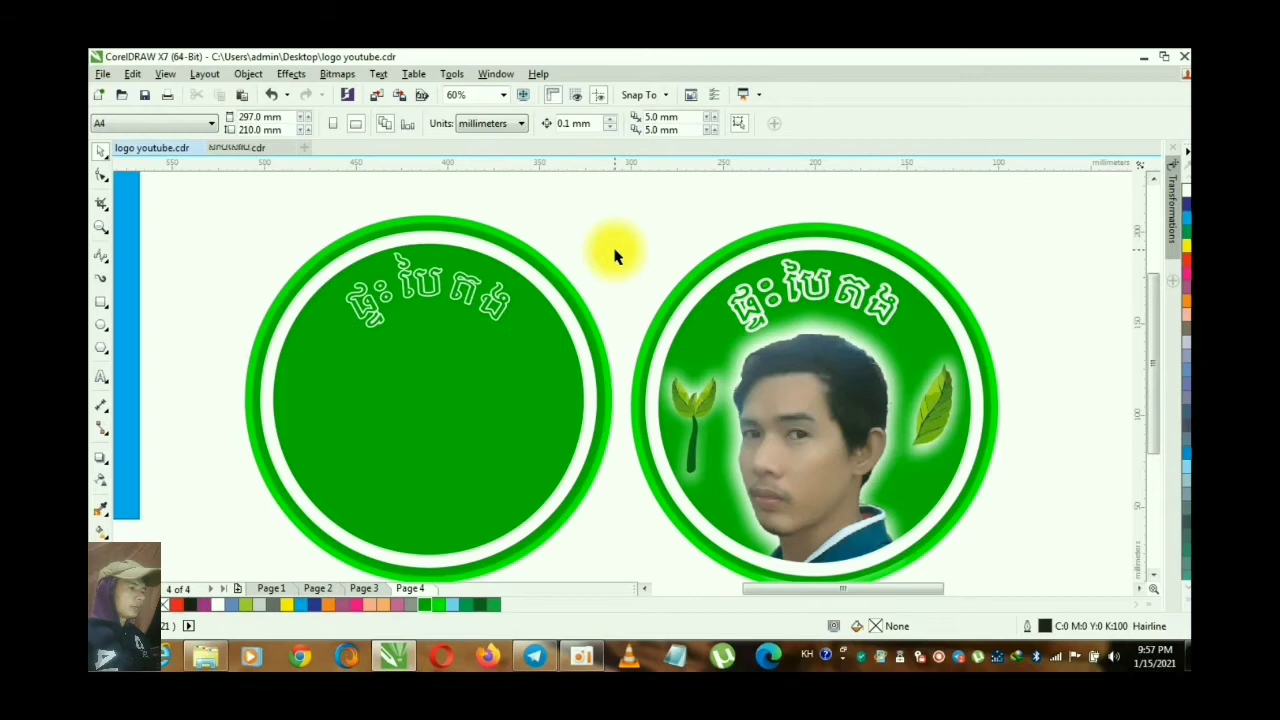
click(497, 308)
double_click(430, 276)
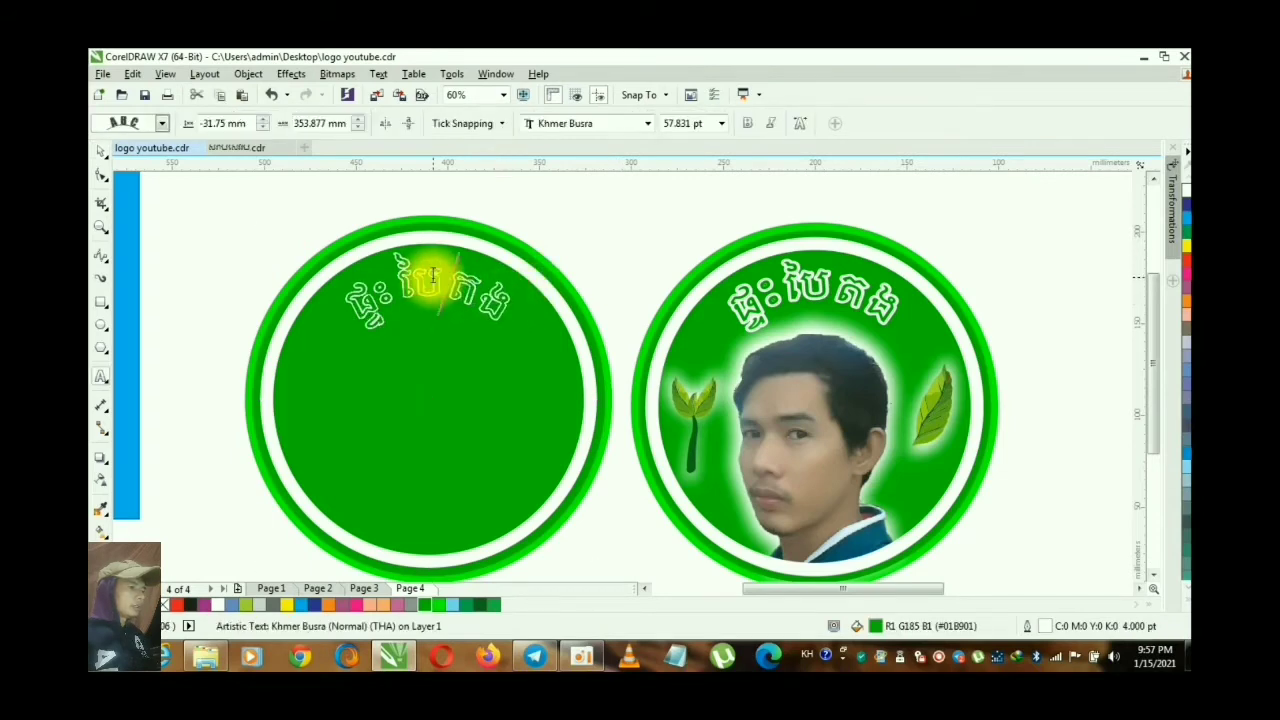
key(ctrl+space)
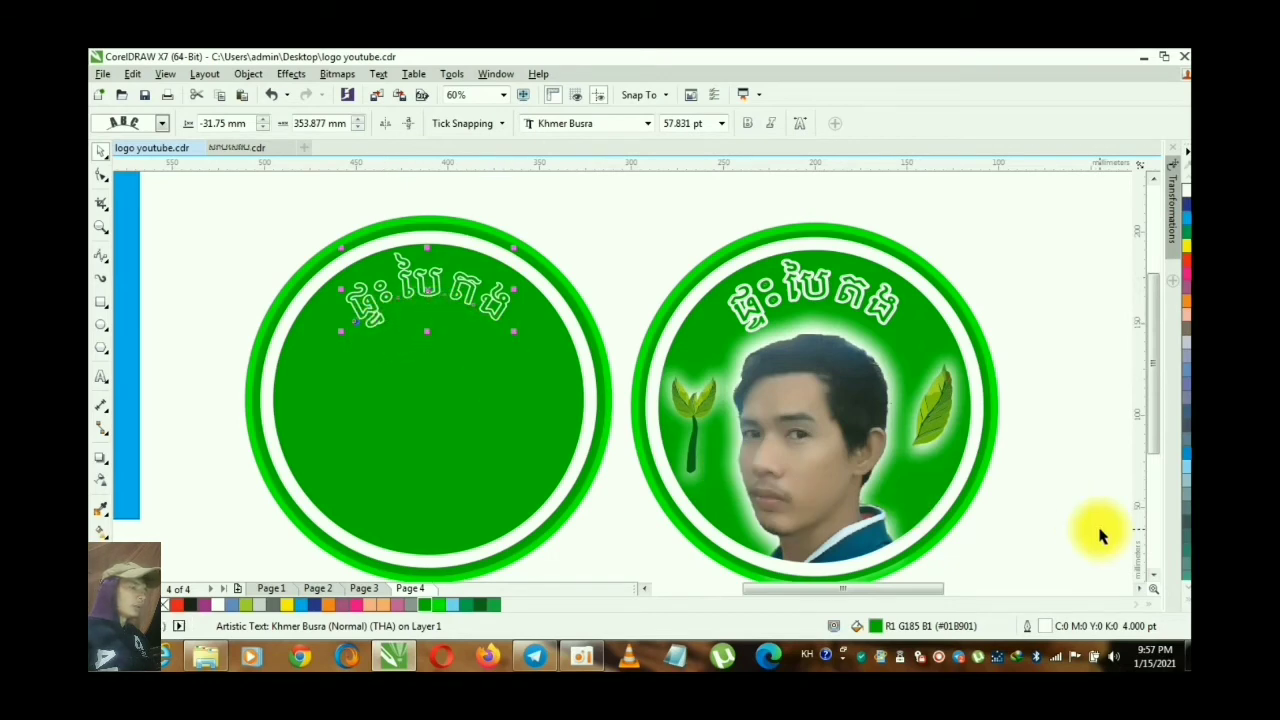
click(1186, 606)
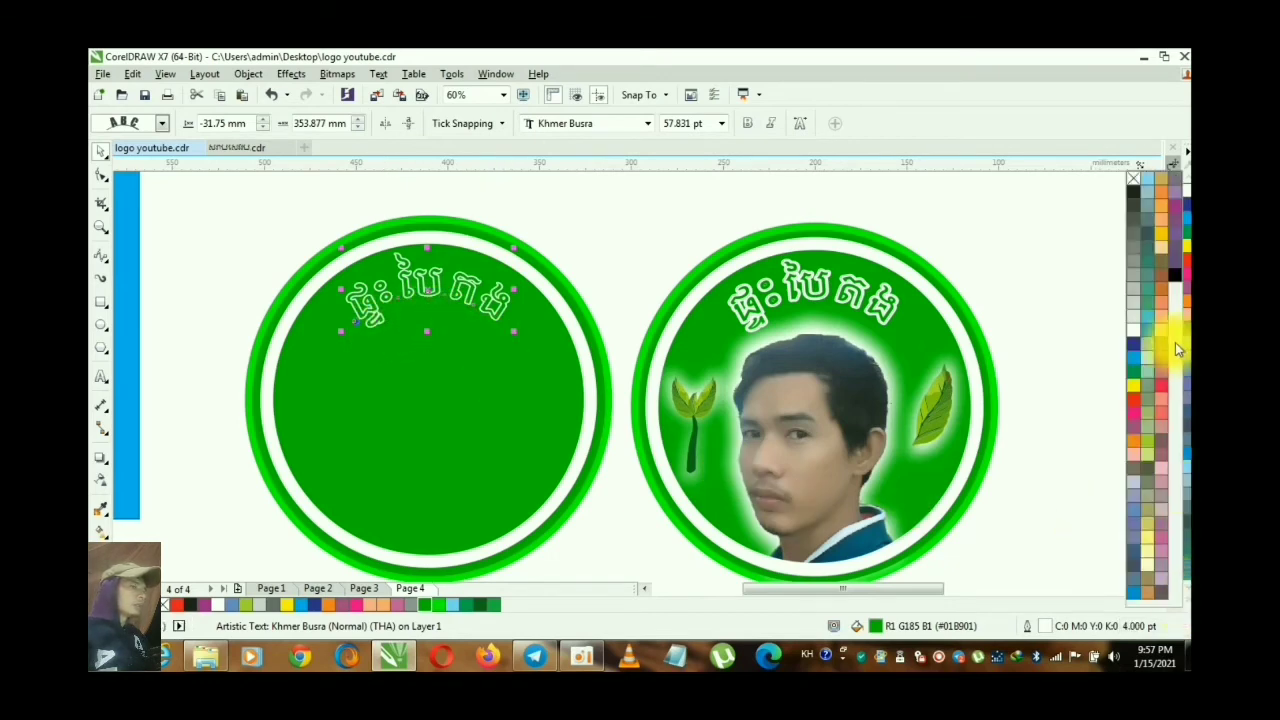
click(1134, 179)
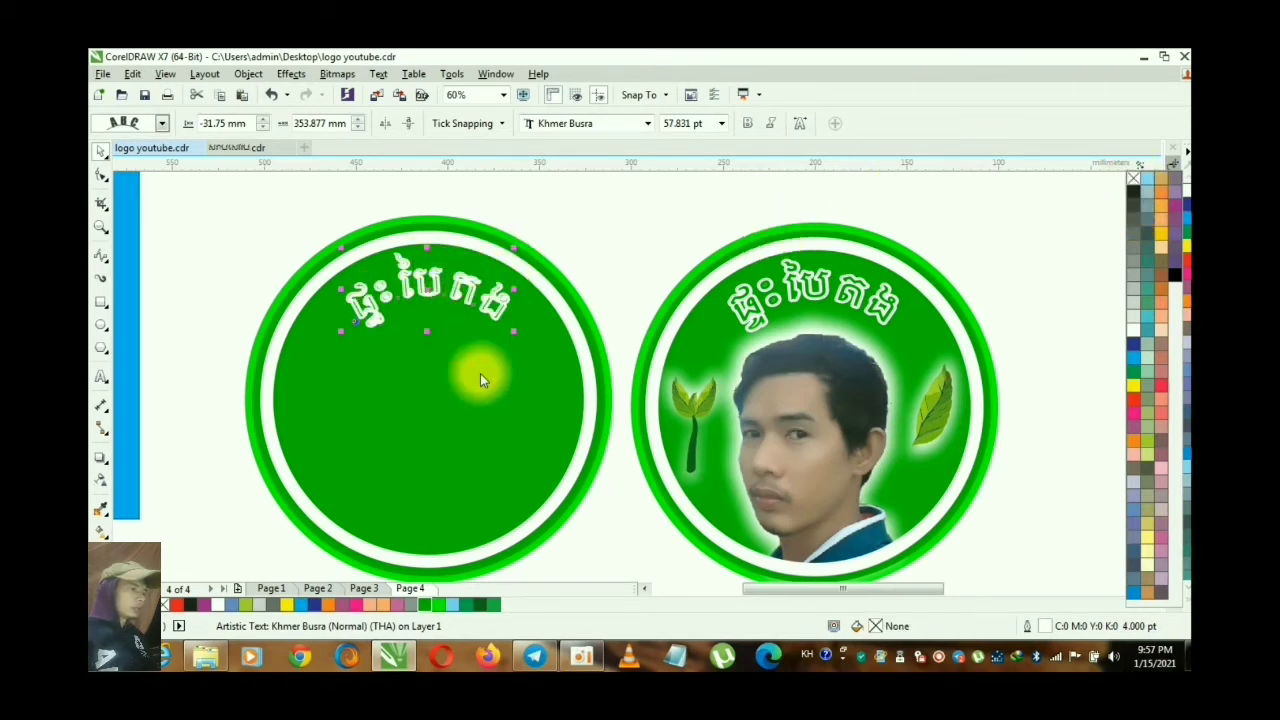
click(424, 602)
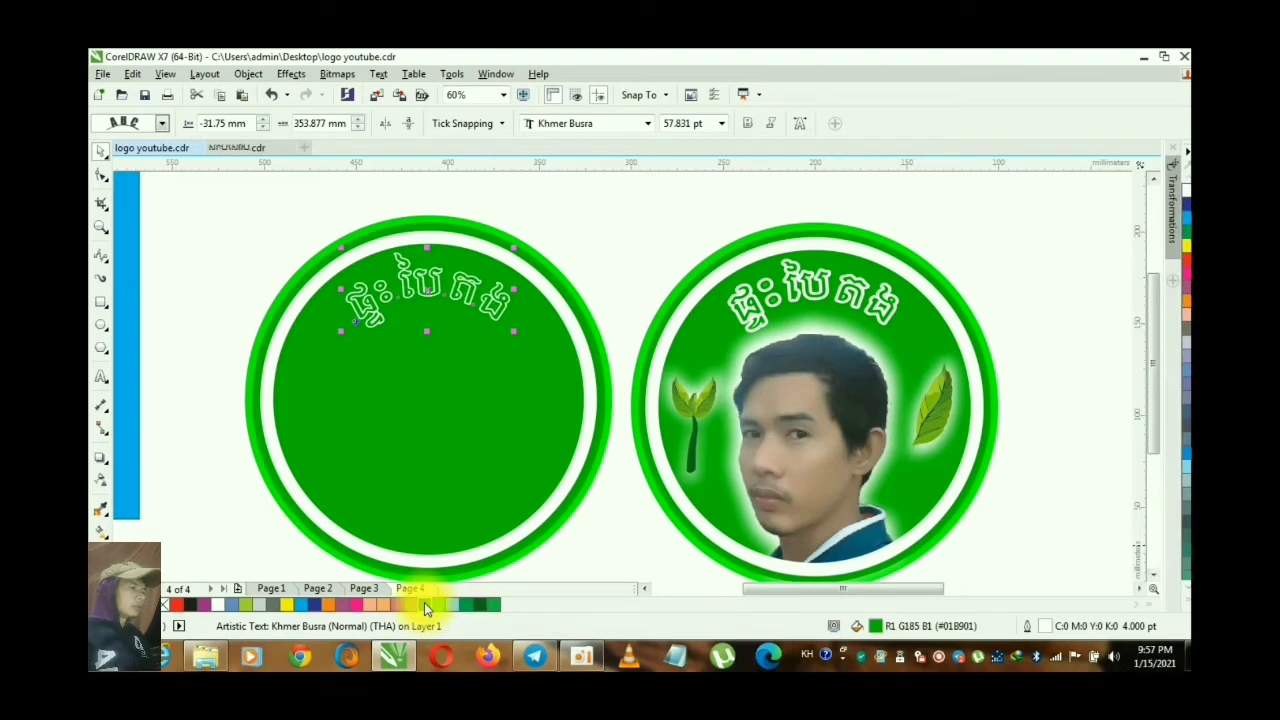
Step: Widen the curved text's white outline to 8.0 pt so its strokes resemble those on the reference logo
key(z)
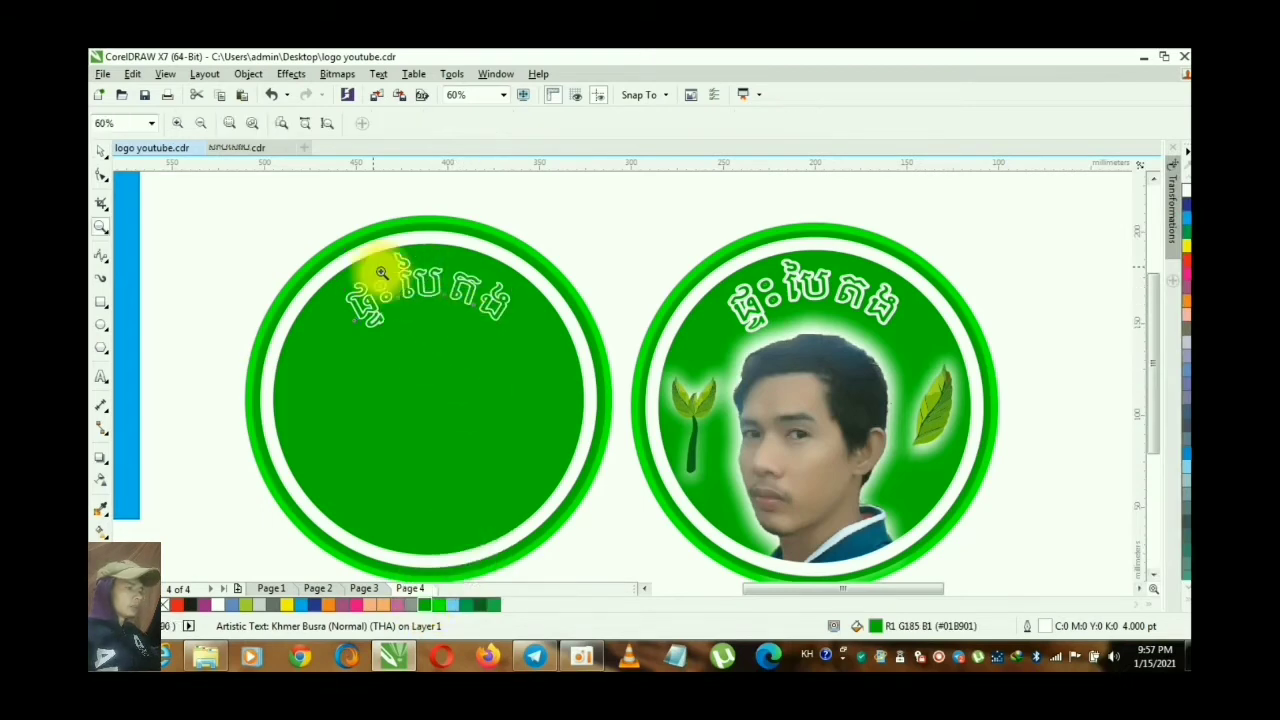
drag(330, 242, 822, 400)
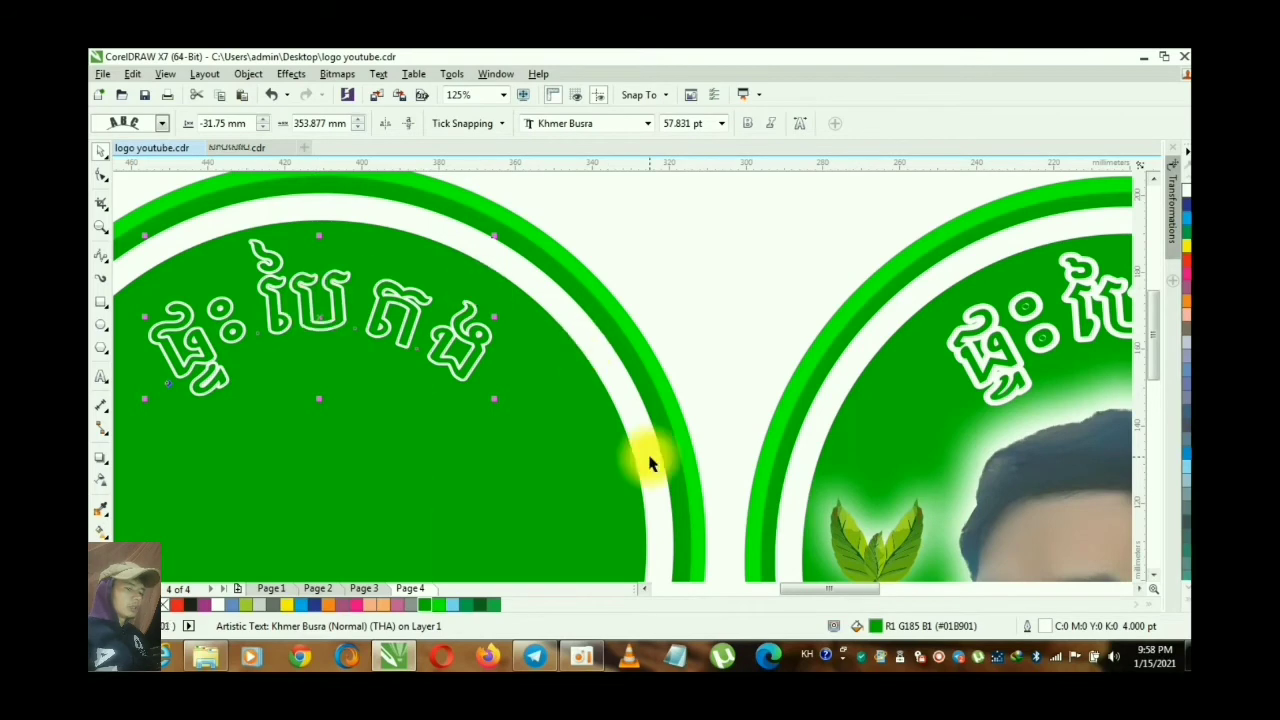
double_click(1026, 626)
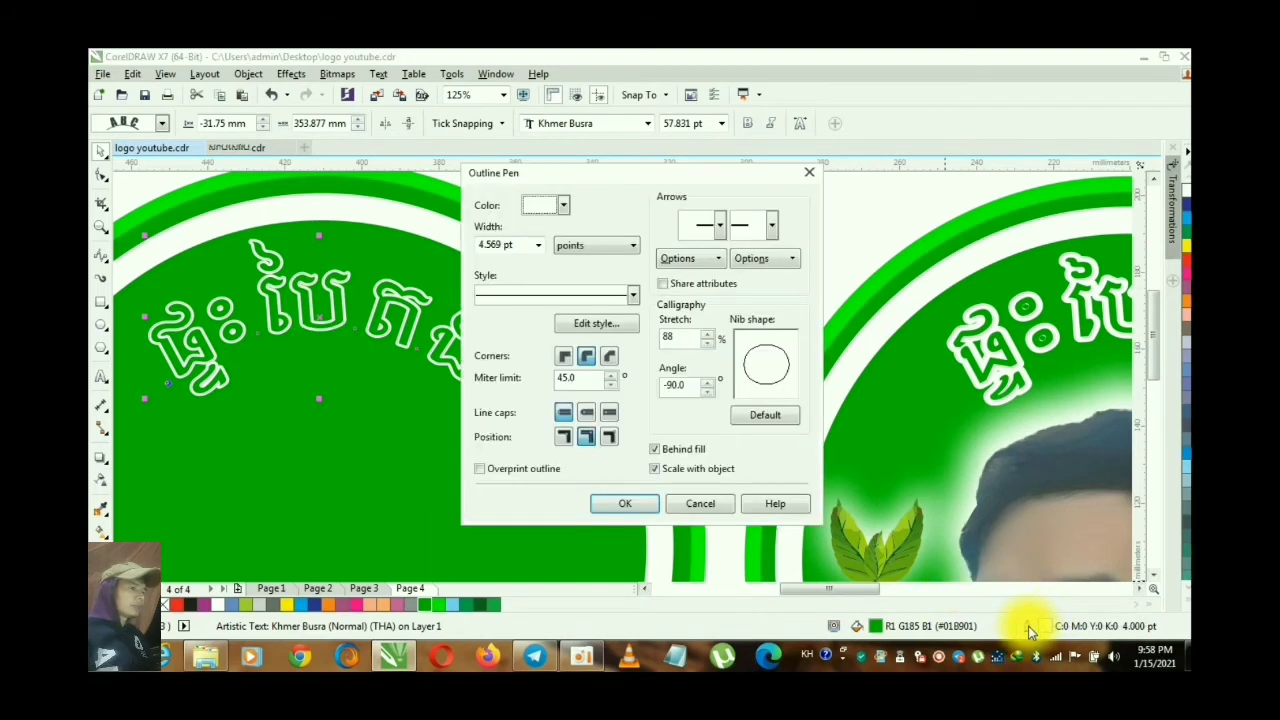
click(537, 247)
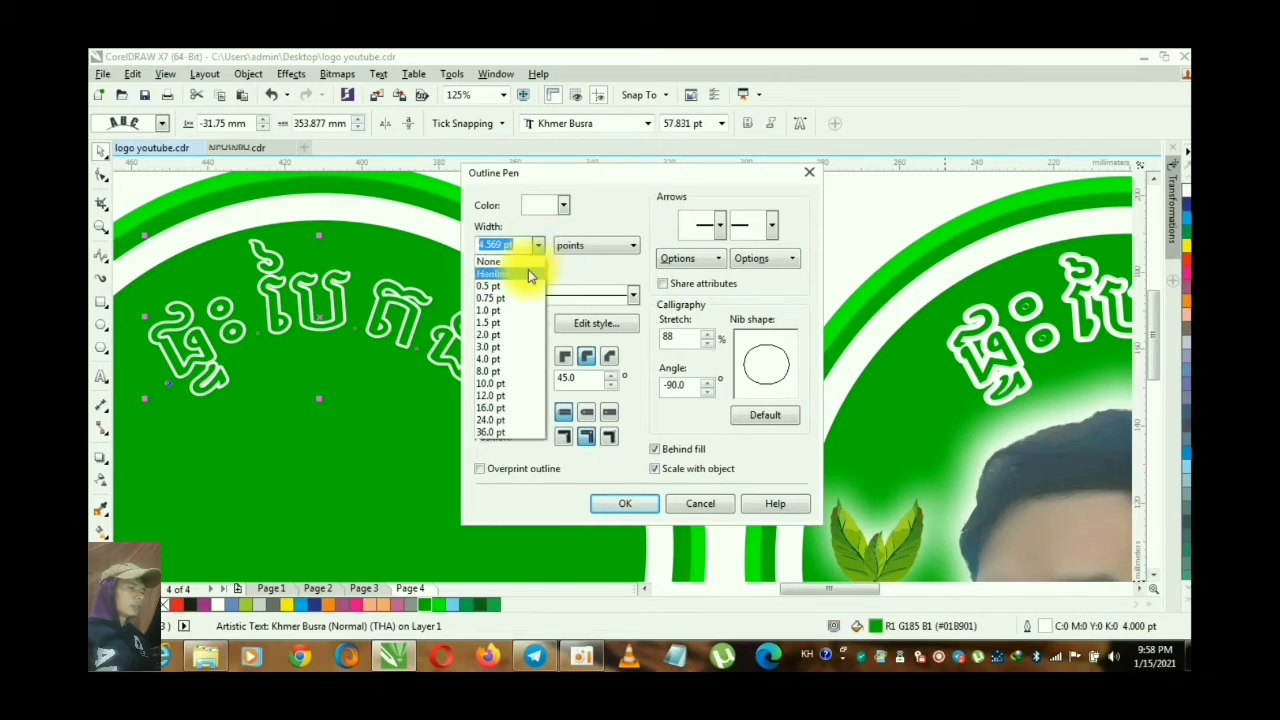
click(486, 372)
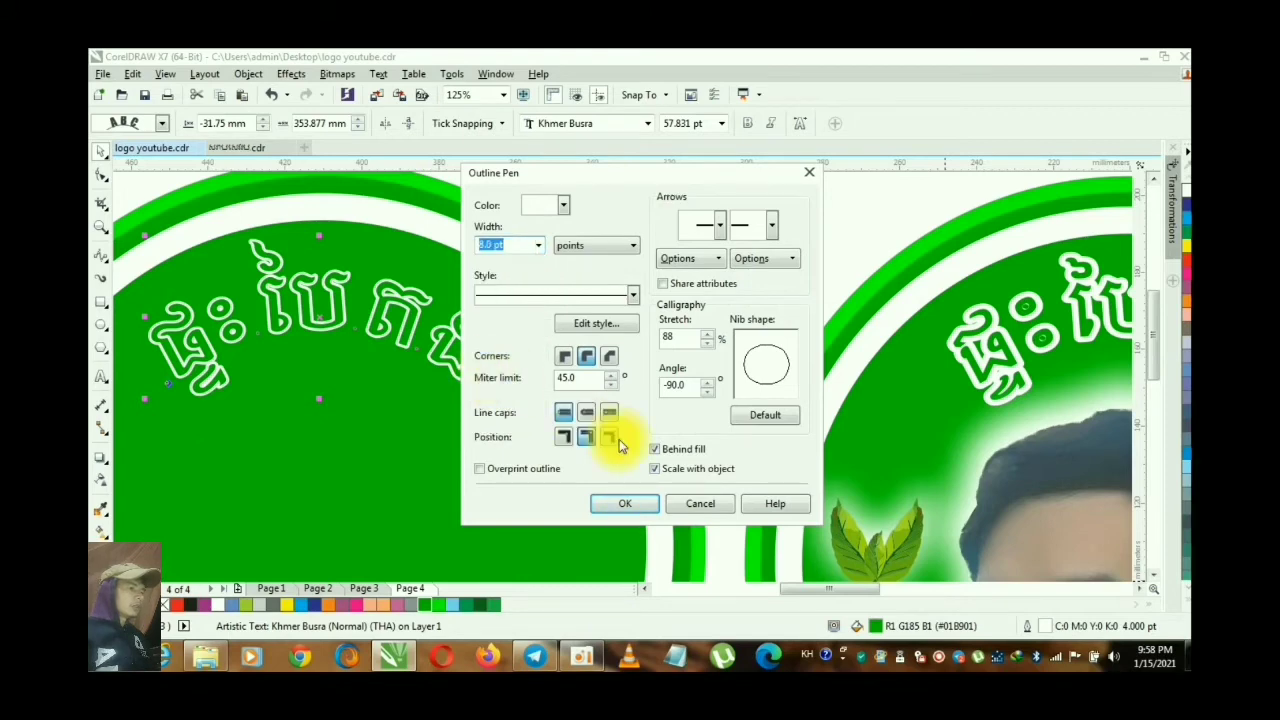
click(620, 503)
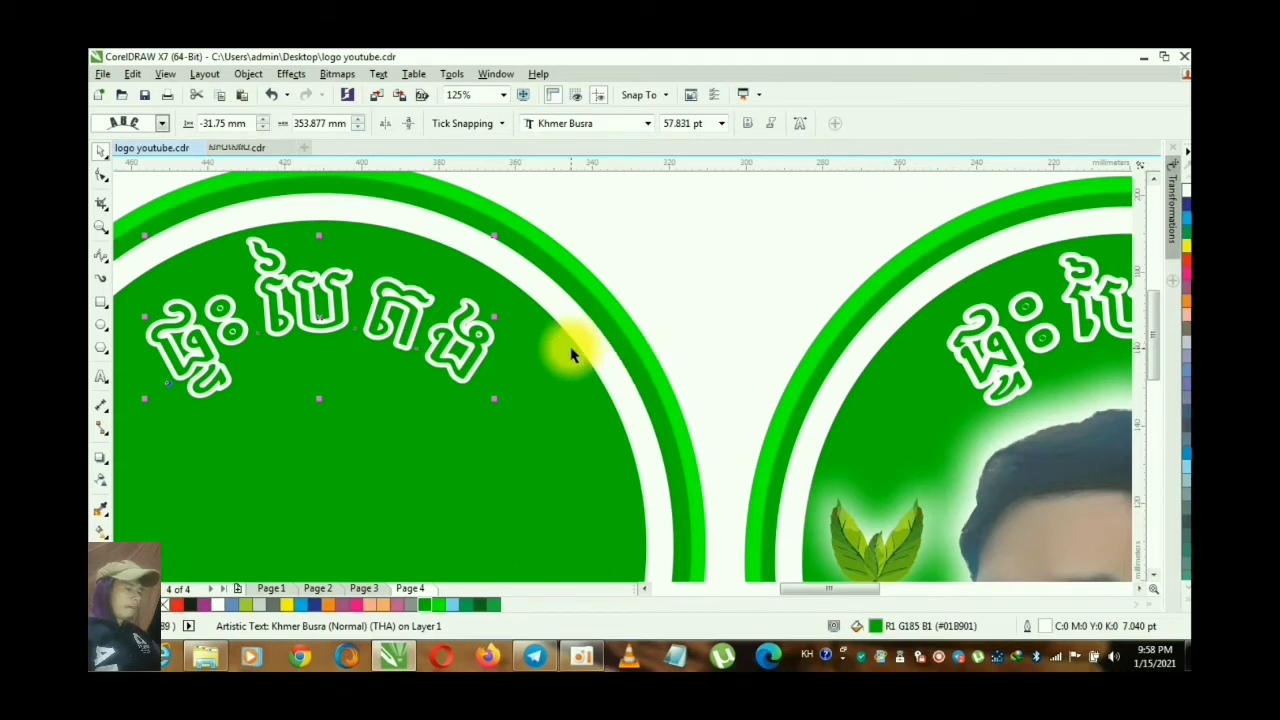
scroll(571, 350, down, 2)
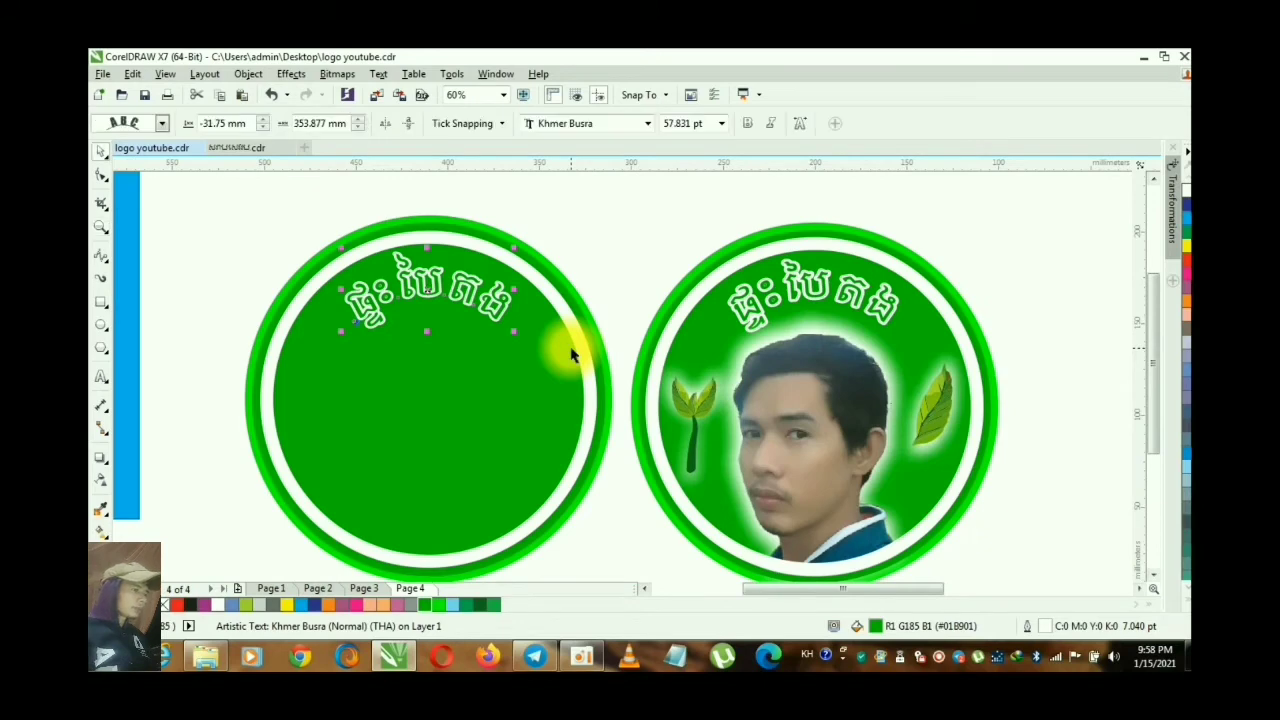
Step: Preview DokChampa and other fonts on the curved text and reapply Khmer Busra
click(649, 123)
click(651, 123)
mouse_move(596, 168)
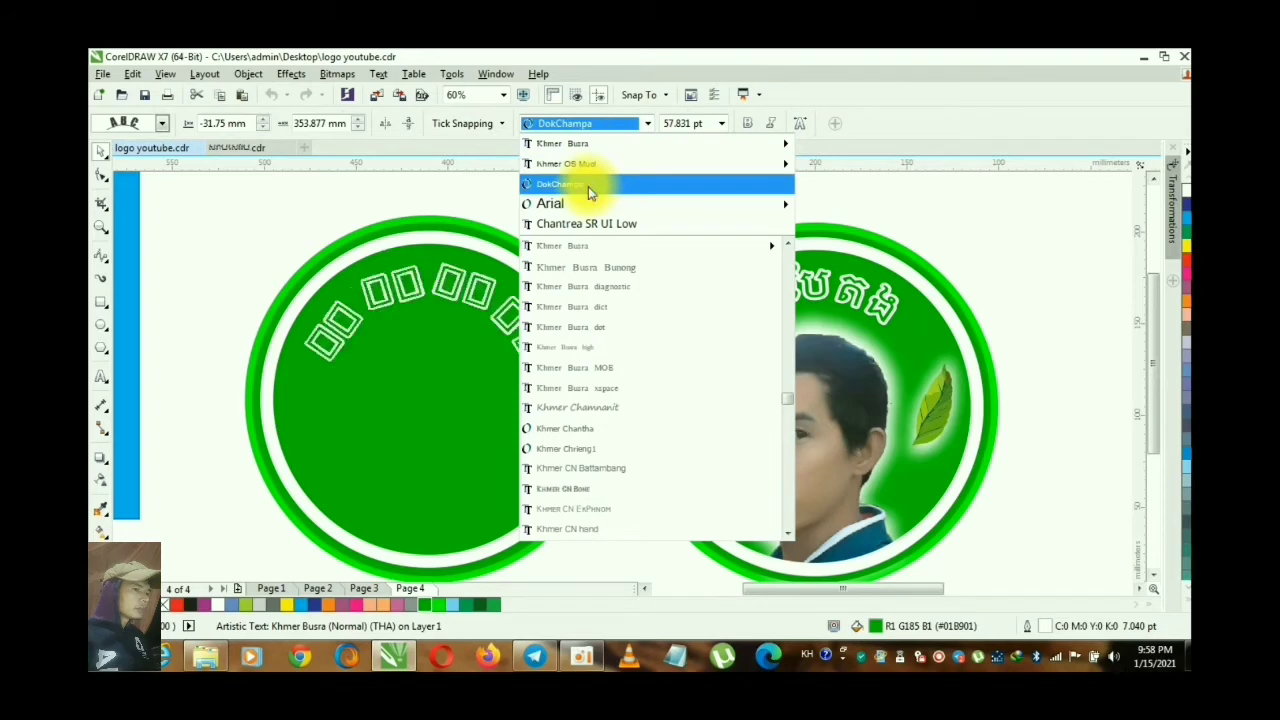
mouse_move(586, 251)
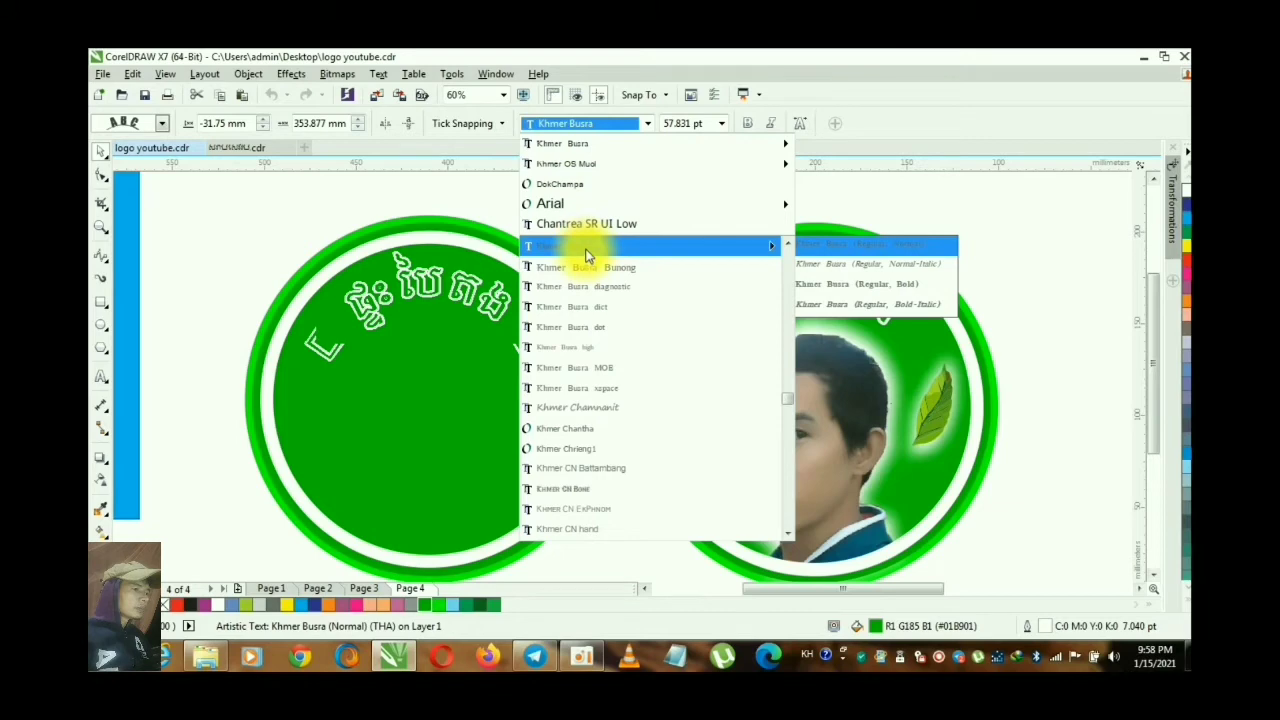
click(583, 143)
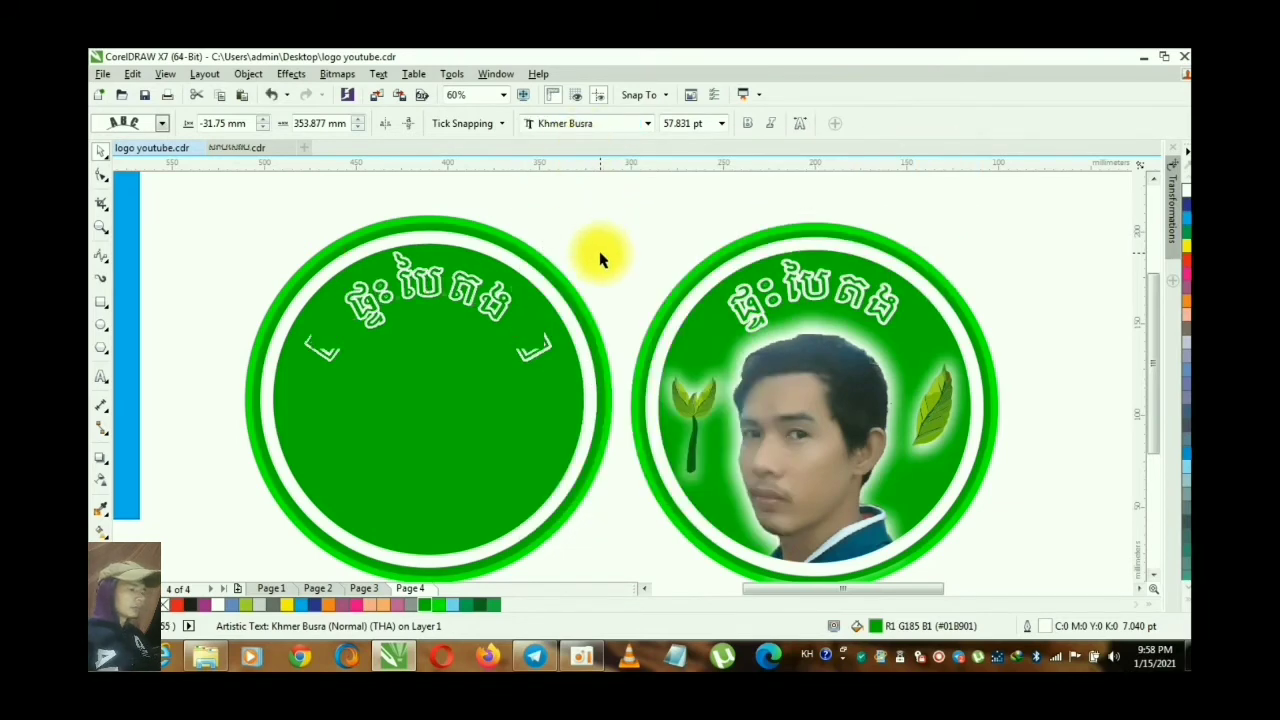
Step: Compare the font of the curved text with that of the reference logo's text
key(Escape)
key(z)
scroll(509, 271, down, 1)
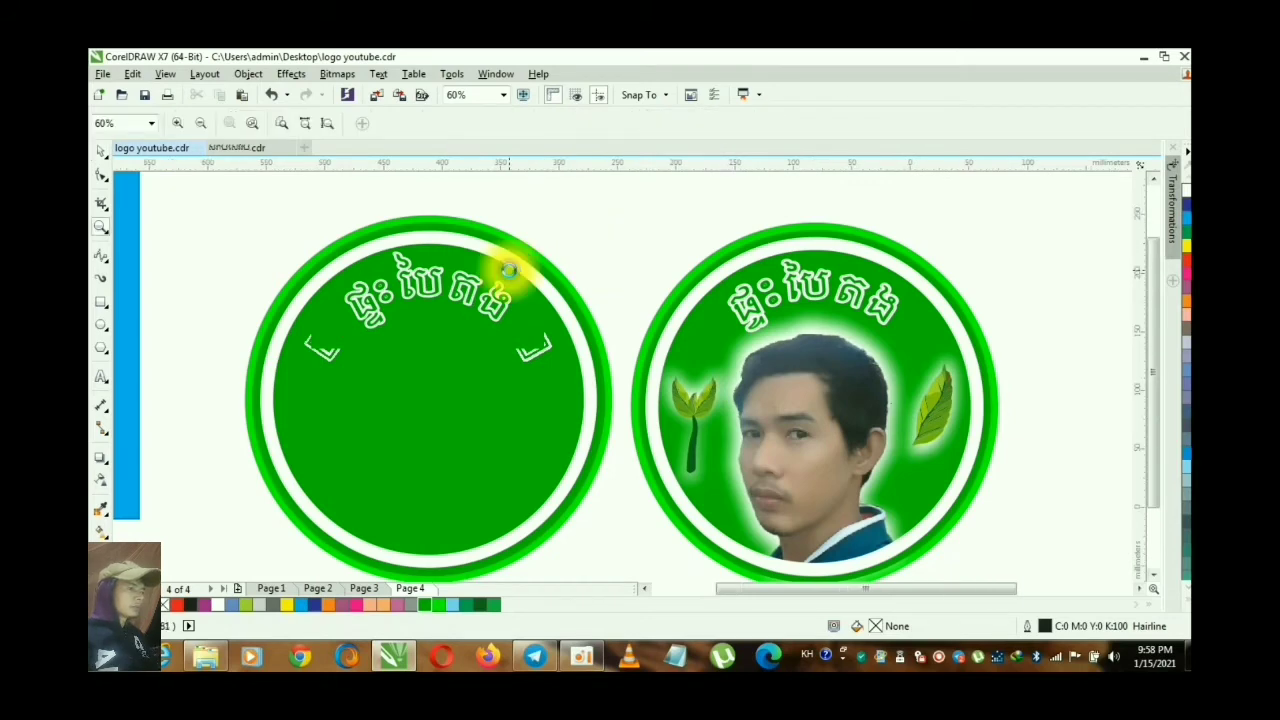
drag(349, 253, 768, 380)
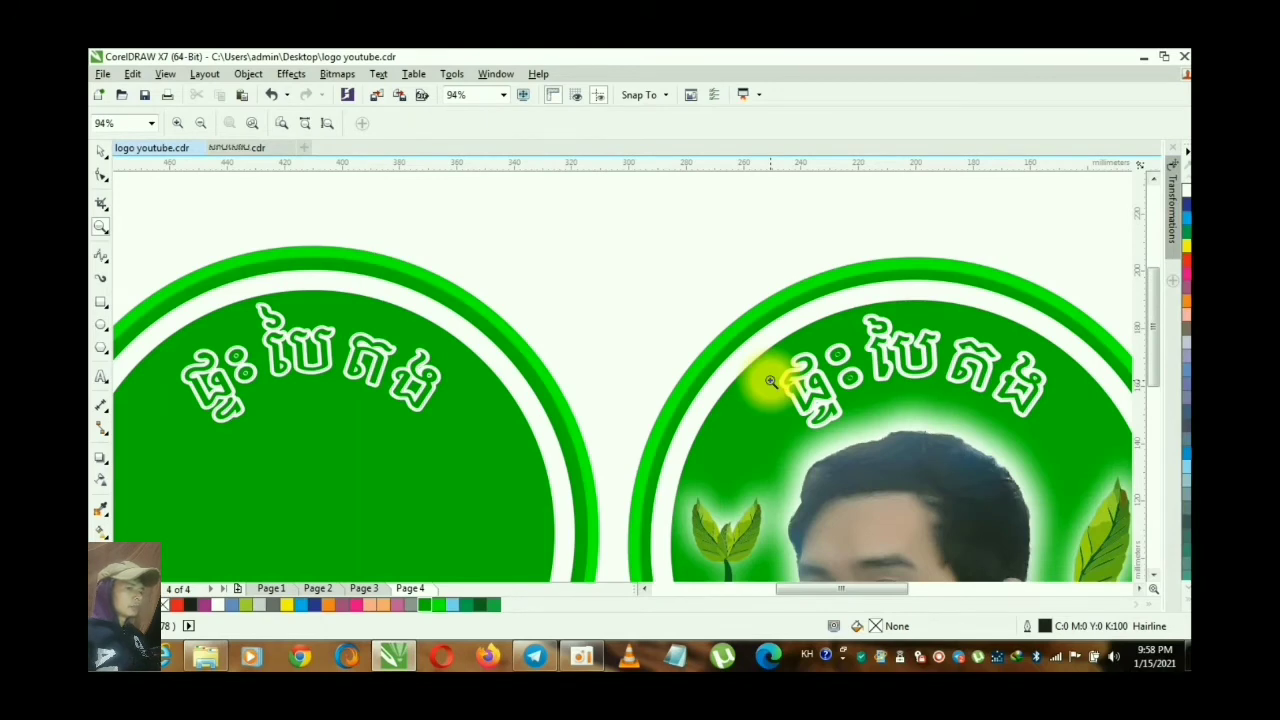
key(space)
click(802, 371)
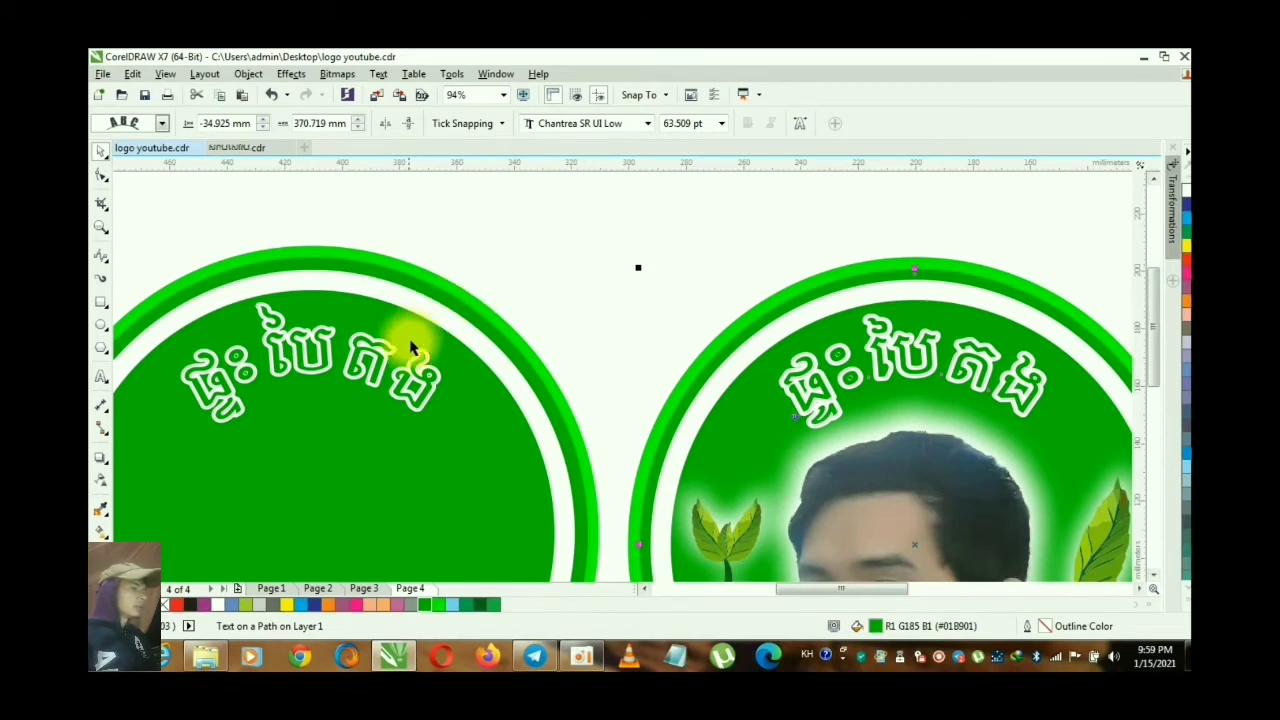
click(383, 363)
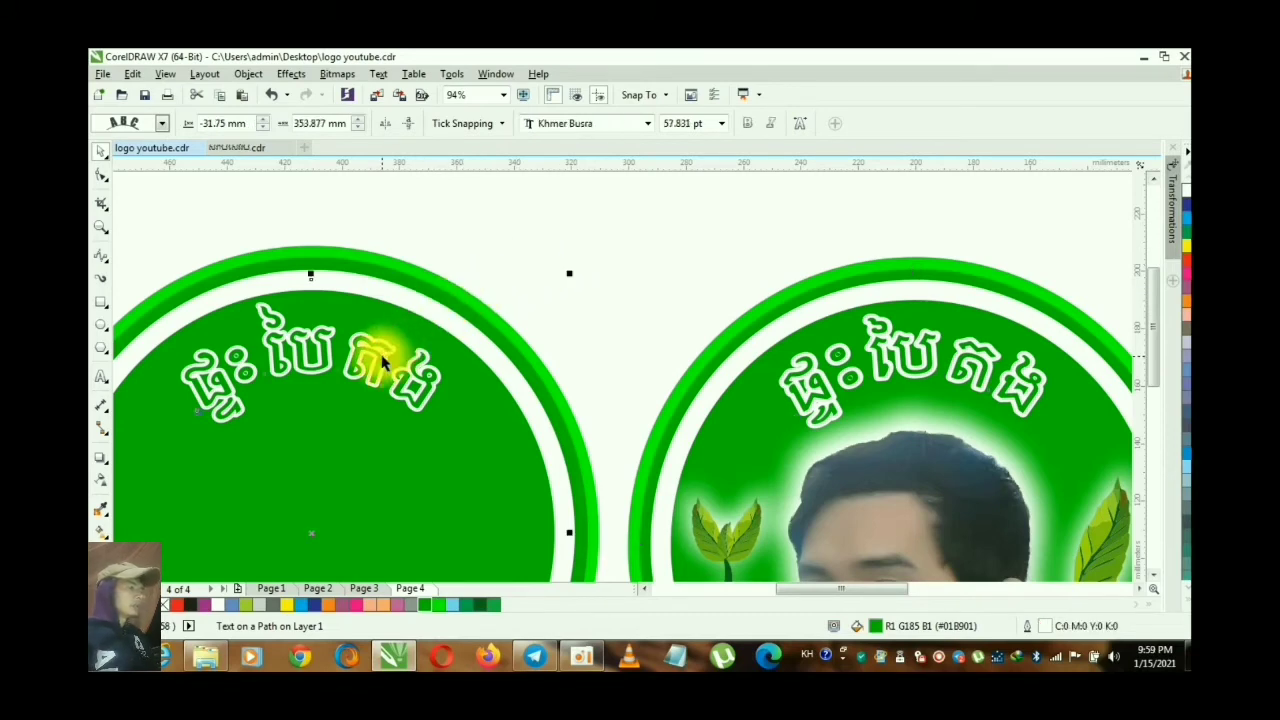
click(233, 238)
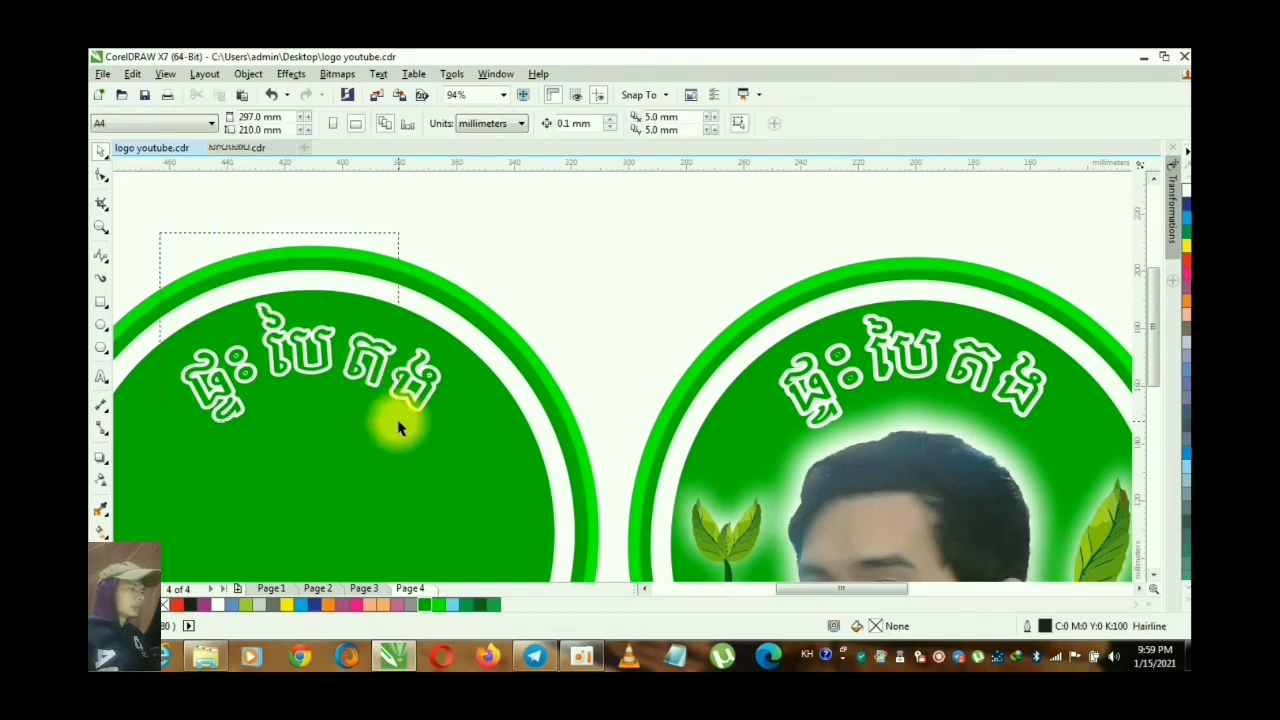
Step: Change the curved text's font to Chantrea SR UI Low and enlarge it to about 66.5 pt
double_click(337, 355)
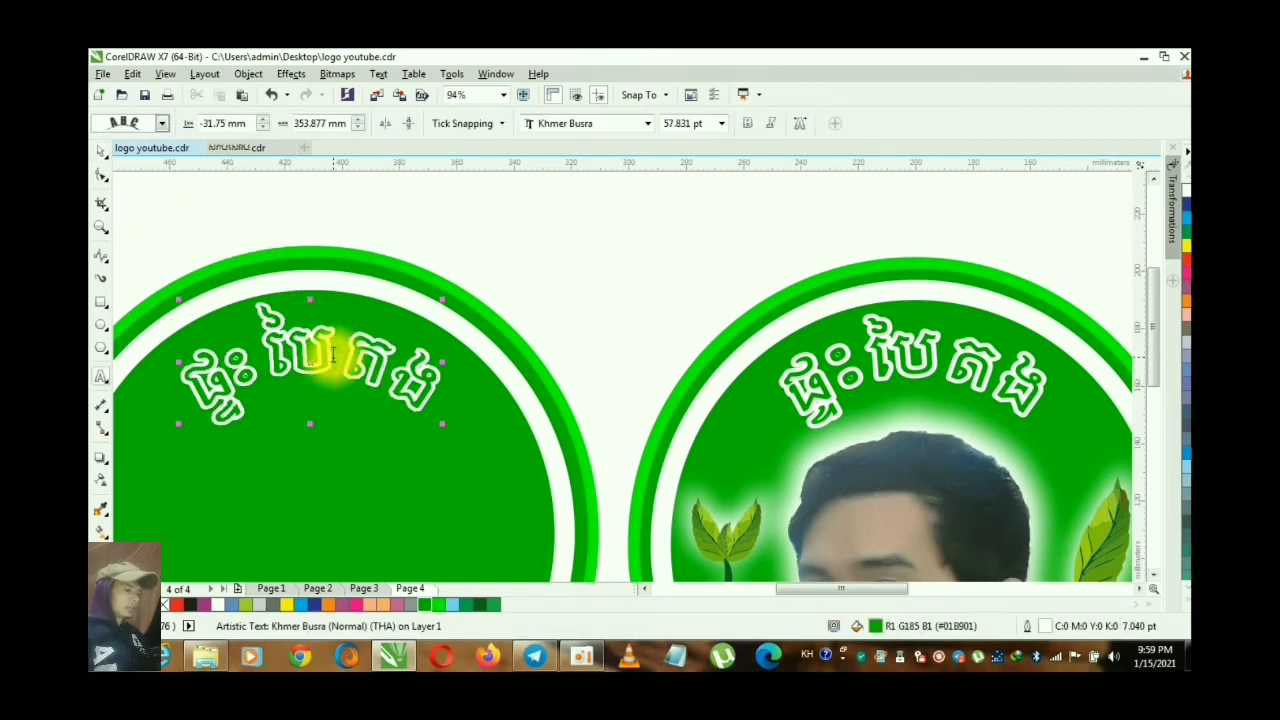
click(645, 124)
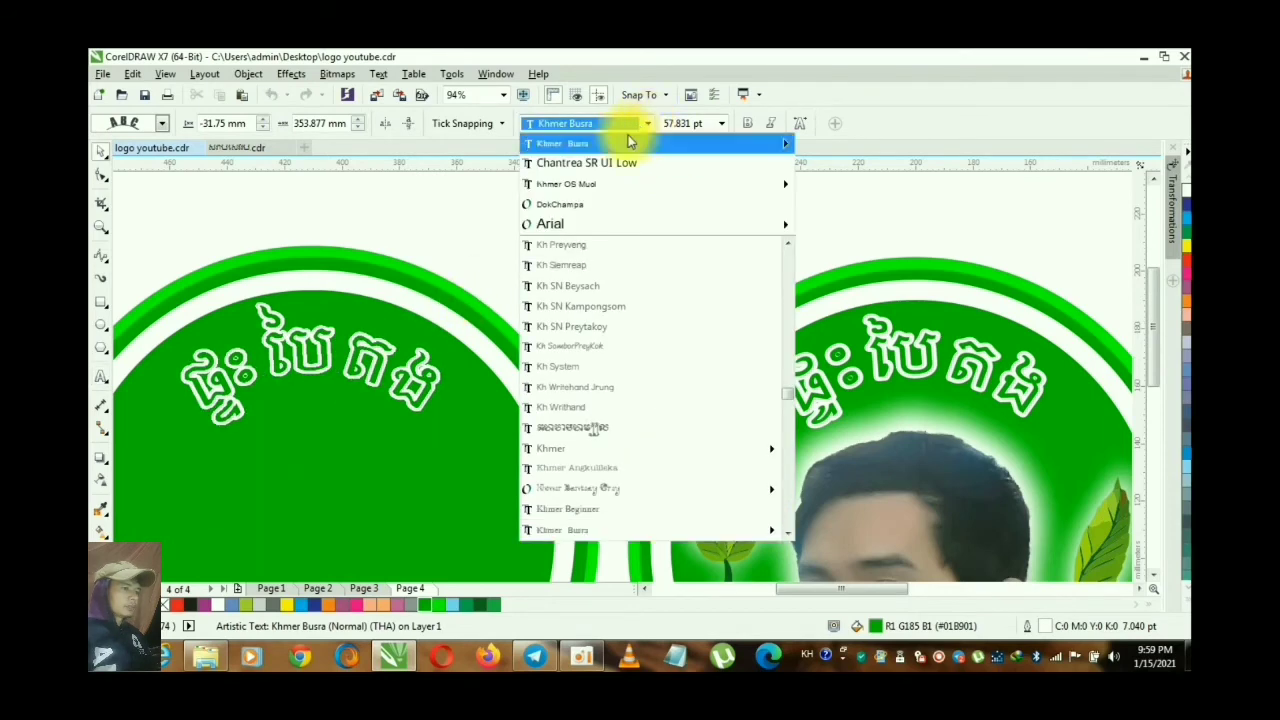
click(606, 166)
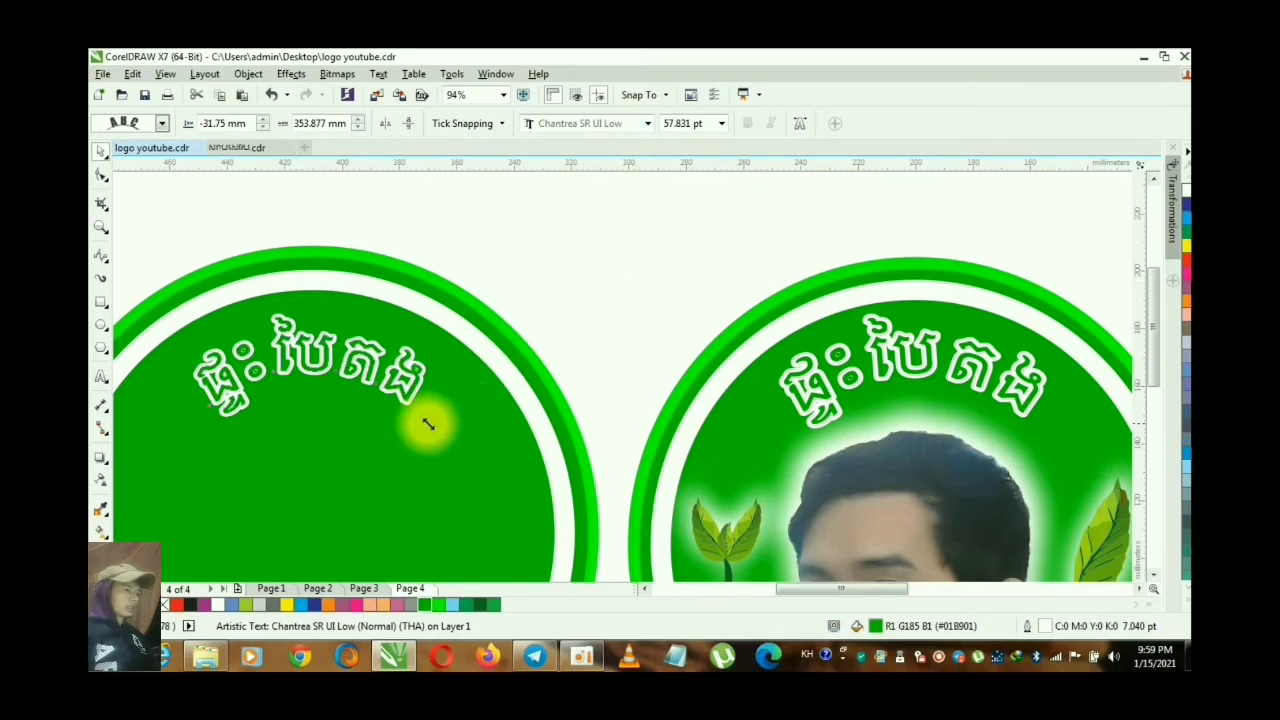
drag(429, 423, 450, 481)
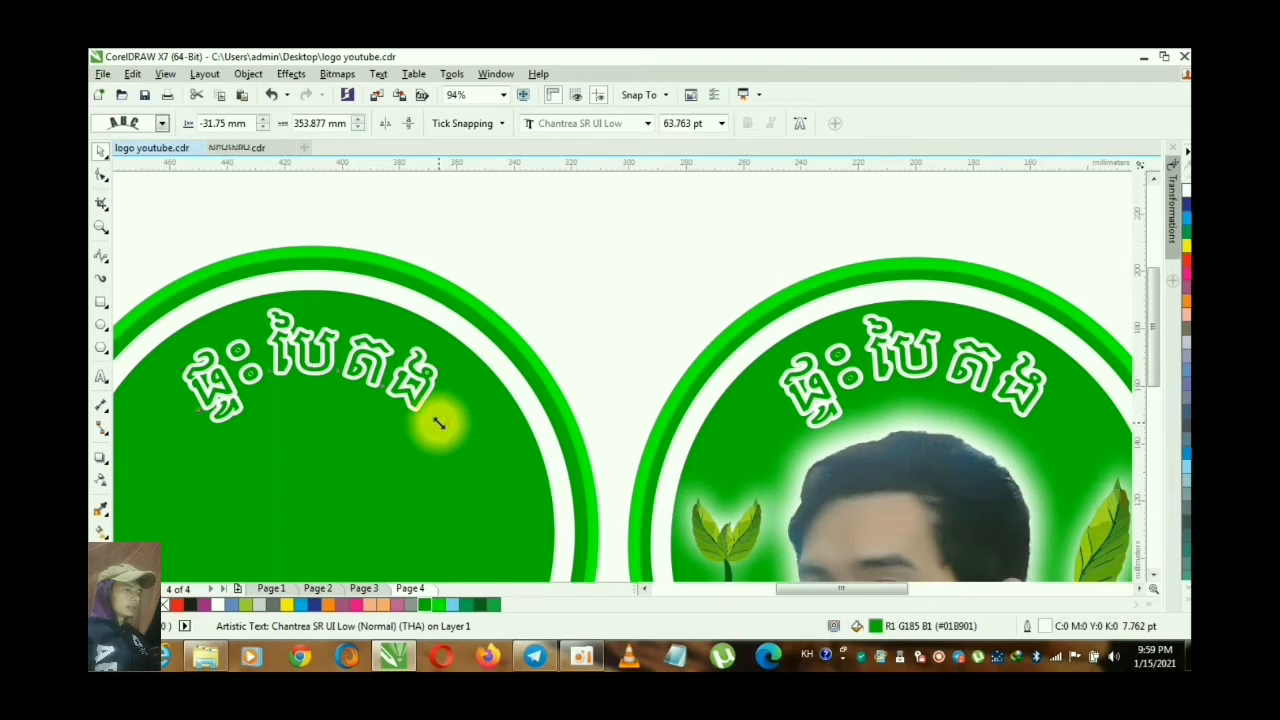
drag(439, 423, 449, 437)
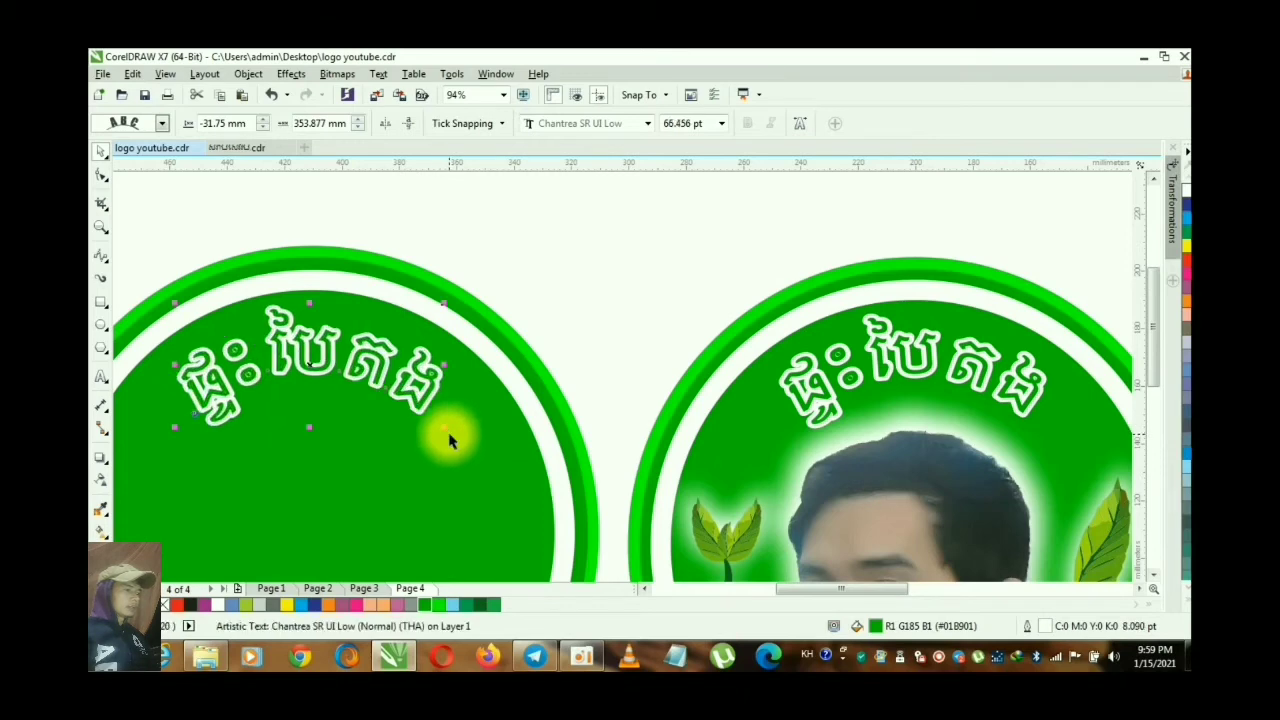
click(560, 306)
Step: Shift the blue group with the portrait and leaves slightly and scale it down to 78.5%
key(z)
right_click(560, 306)
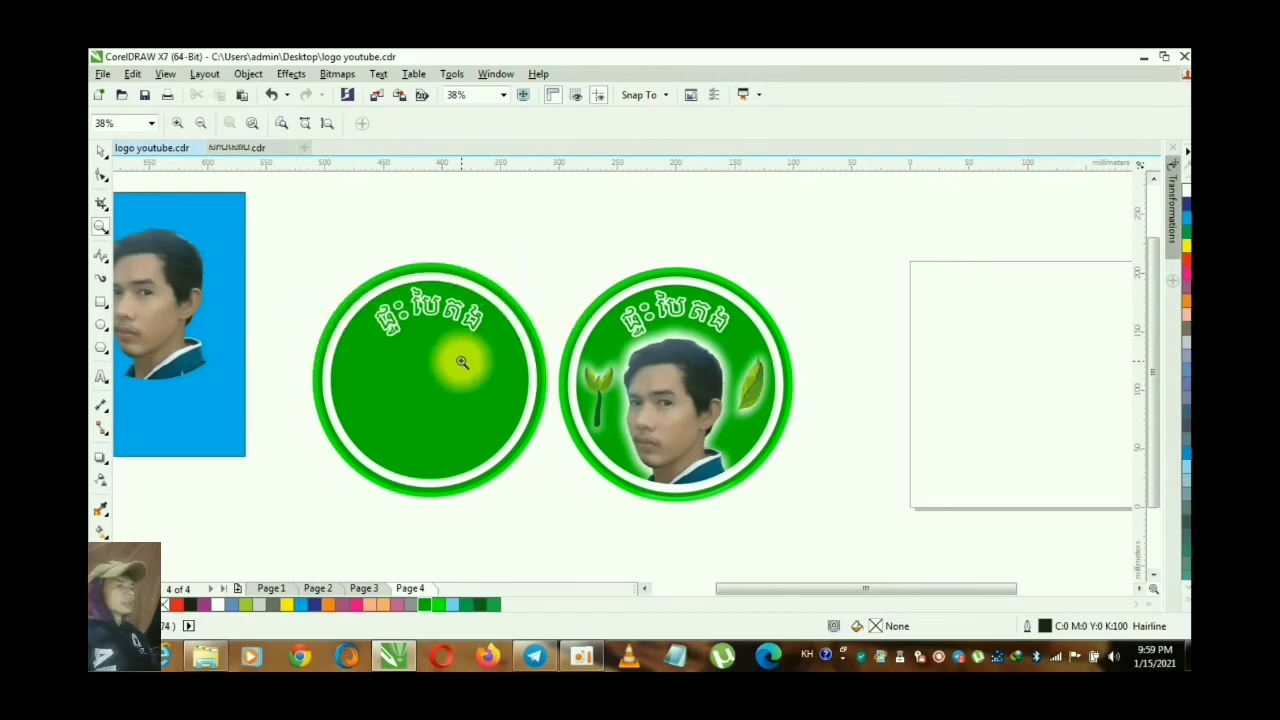
key(space)
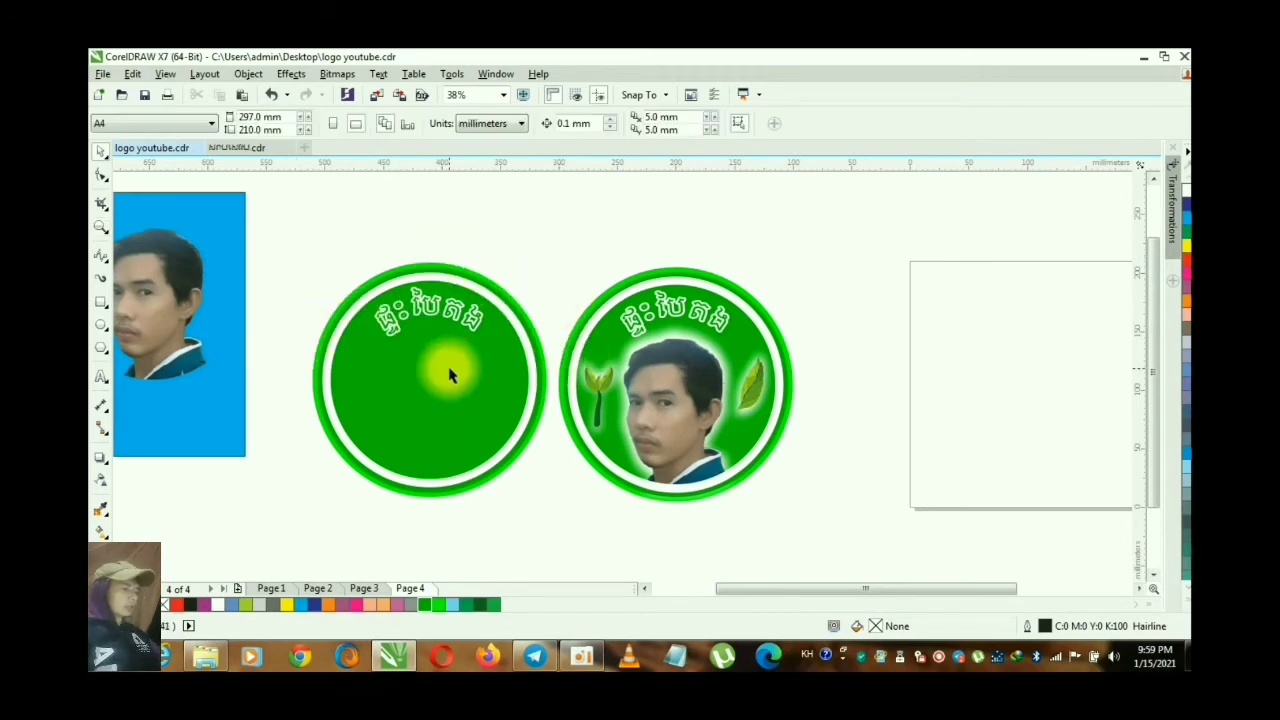
key(space)
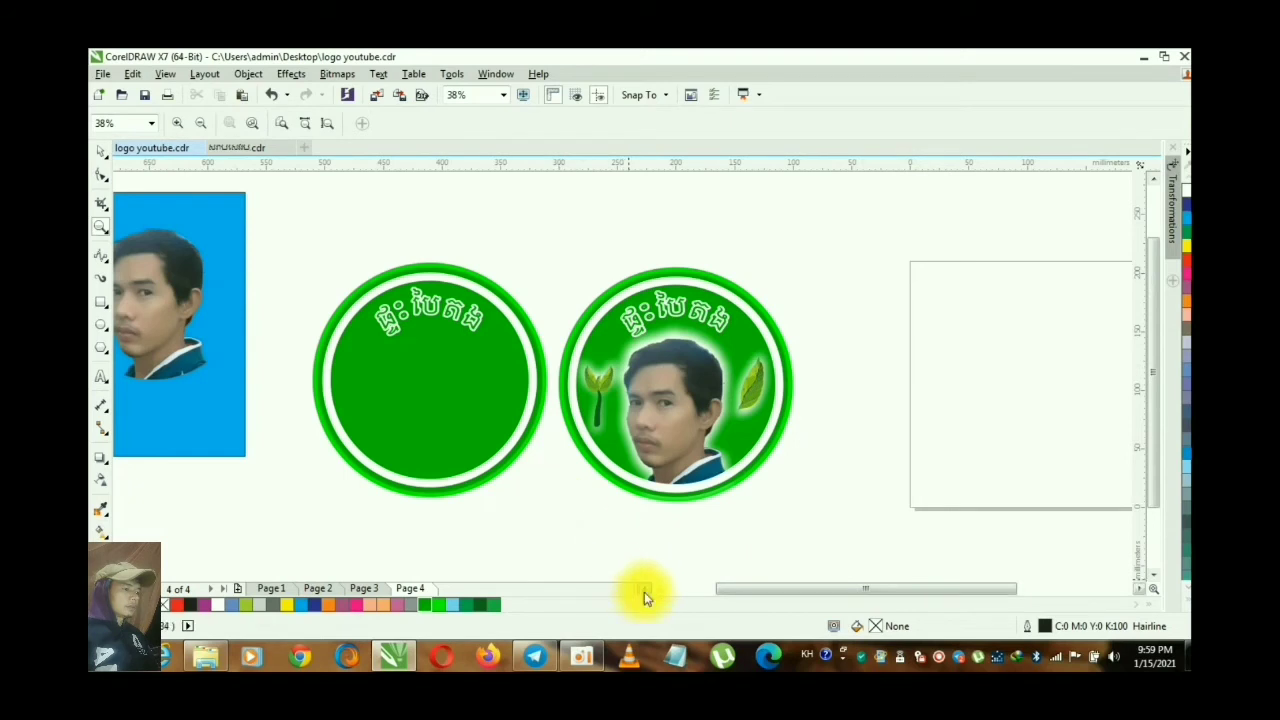
scroll(644, 591, left, 3)
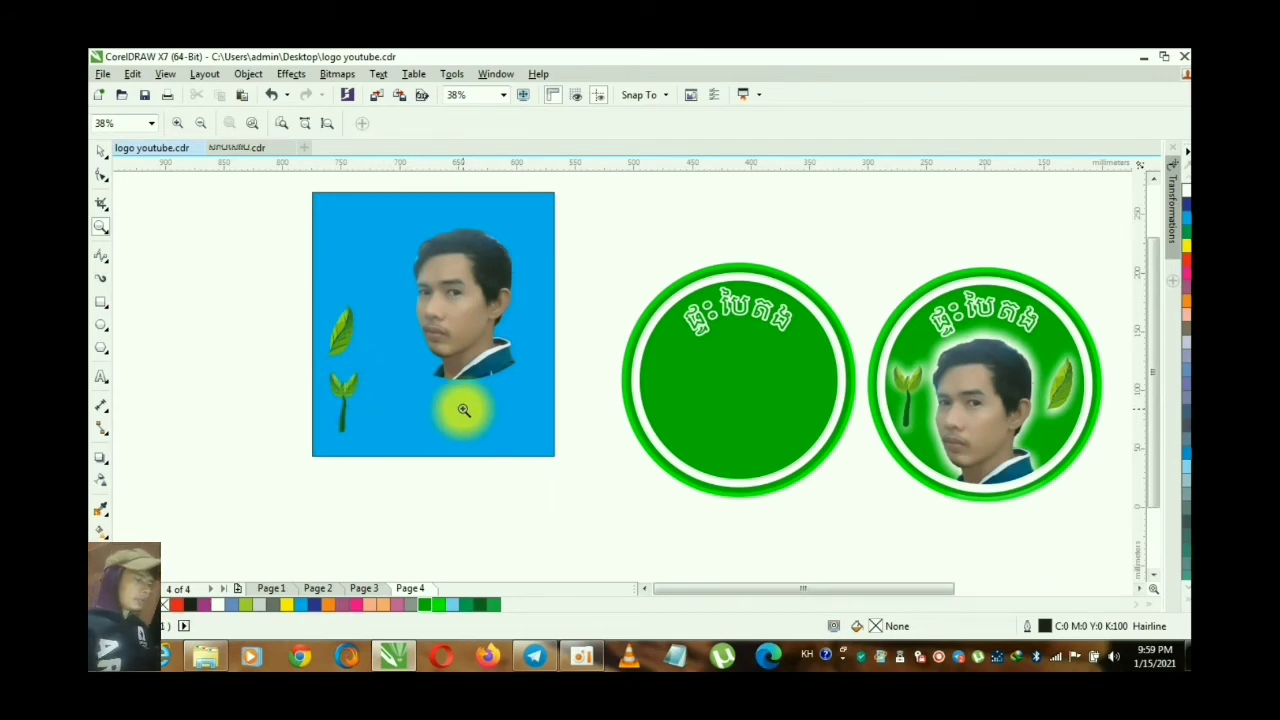
key(space)
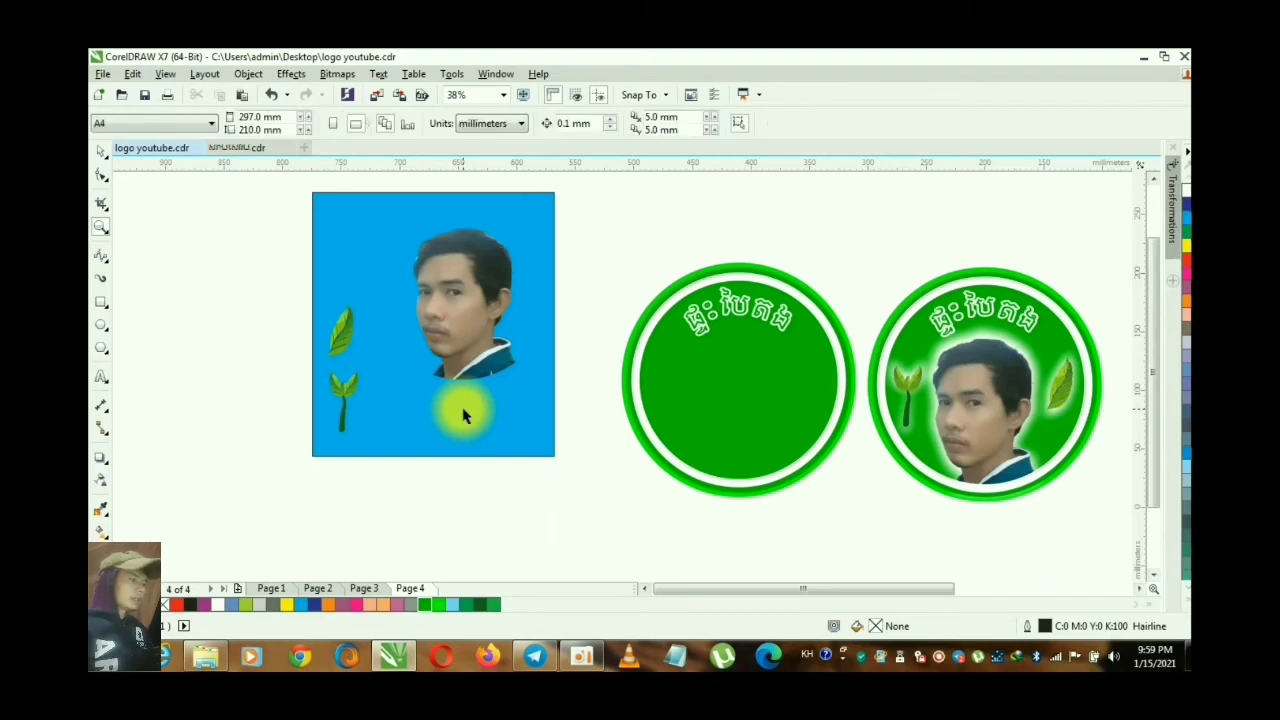
click(462, 413)
drag(463, 410, 481, 442)
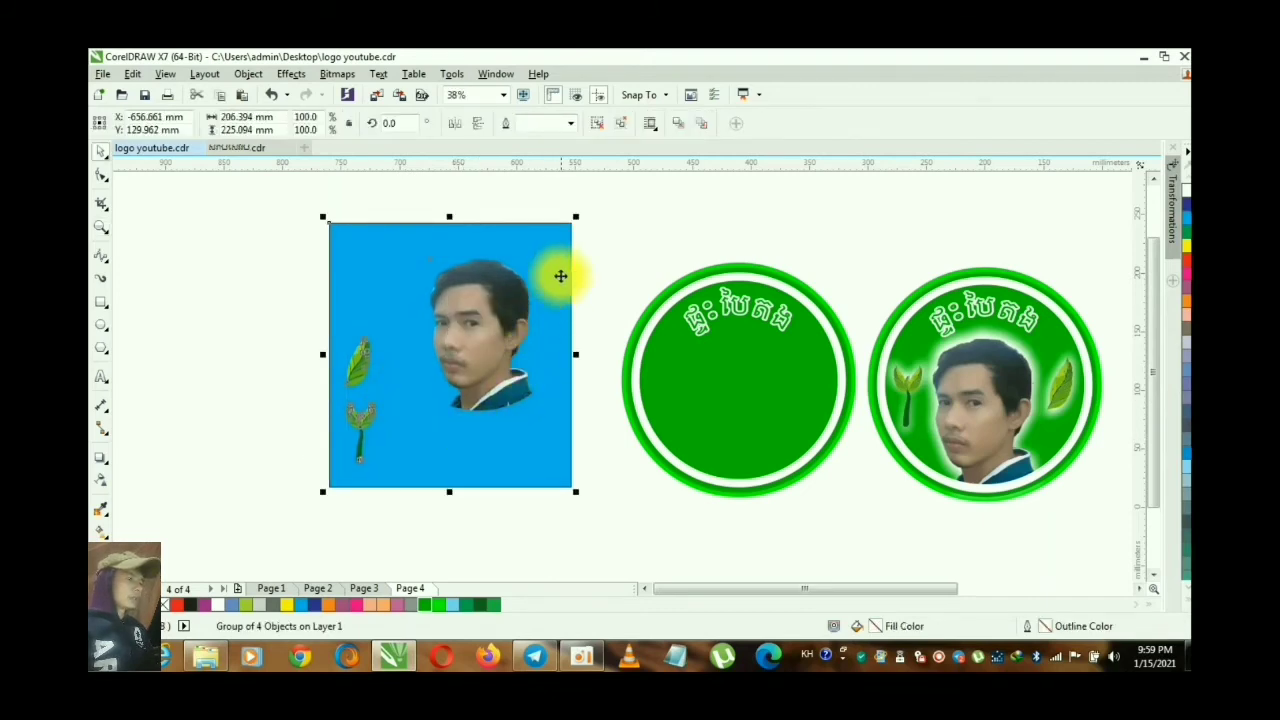
drag(576, 217, 520, 280)
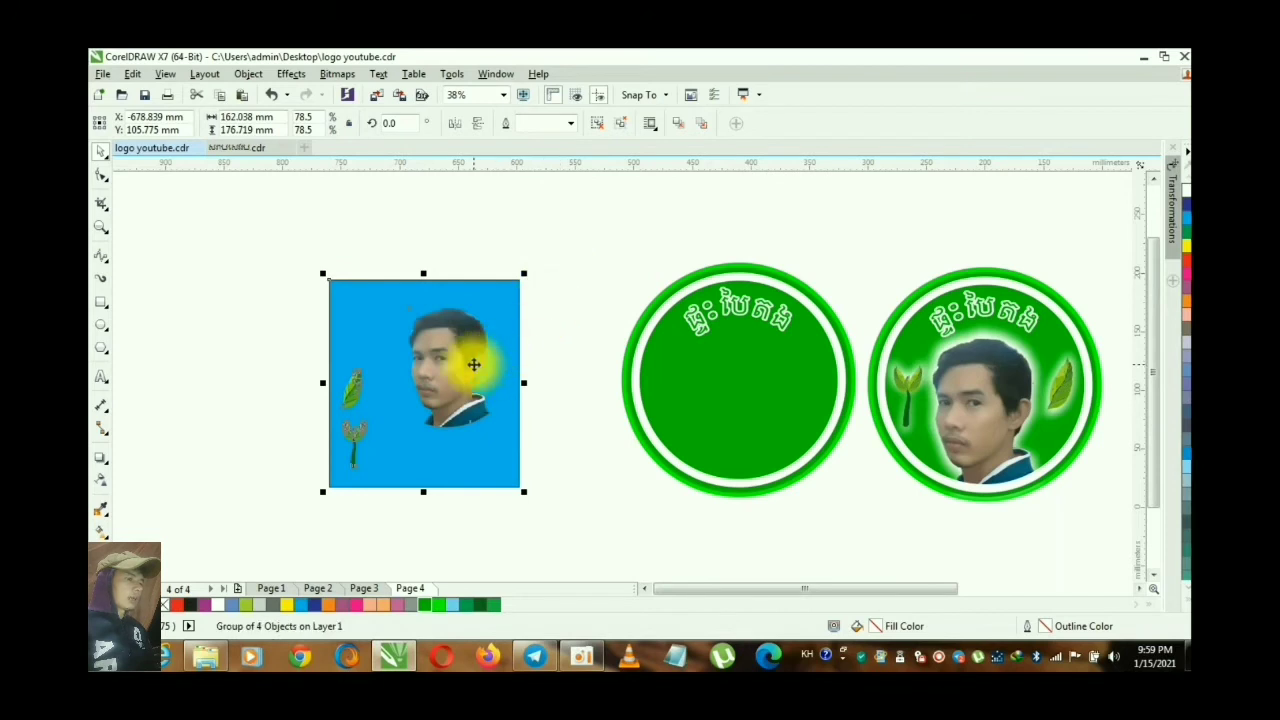
Step: Bring the portrait group to the front, shrink it further and place it clear of the empty circle on its left
drag(482, 363, 757, 393)
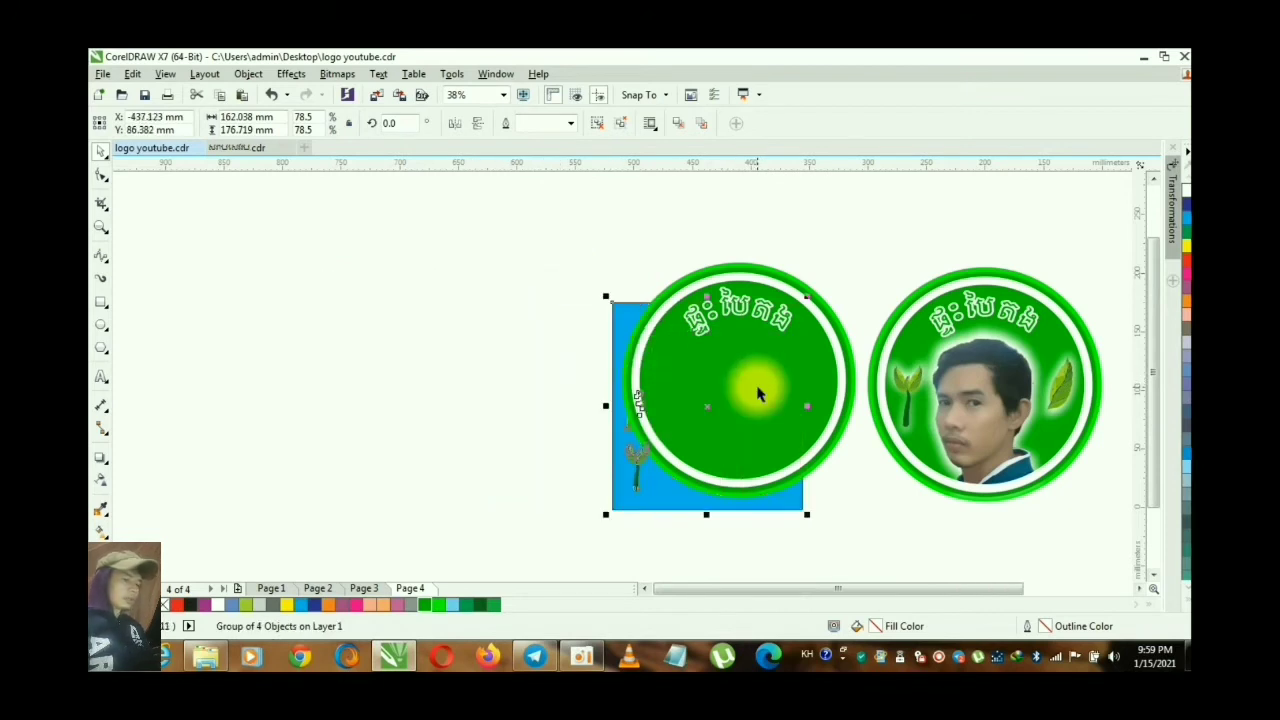
key(shift+Page_Up)
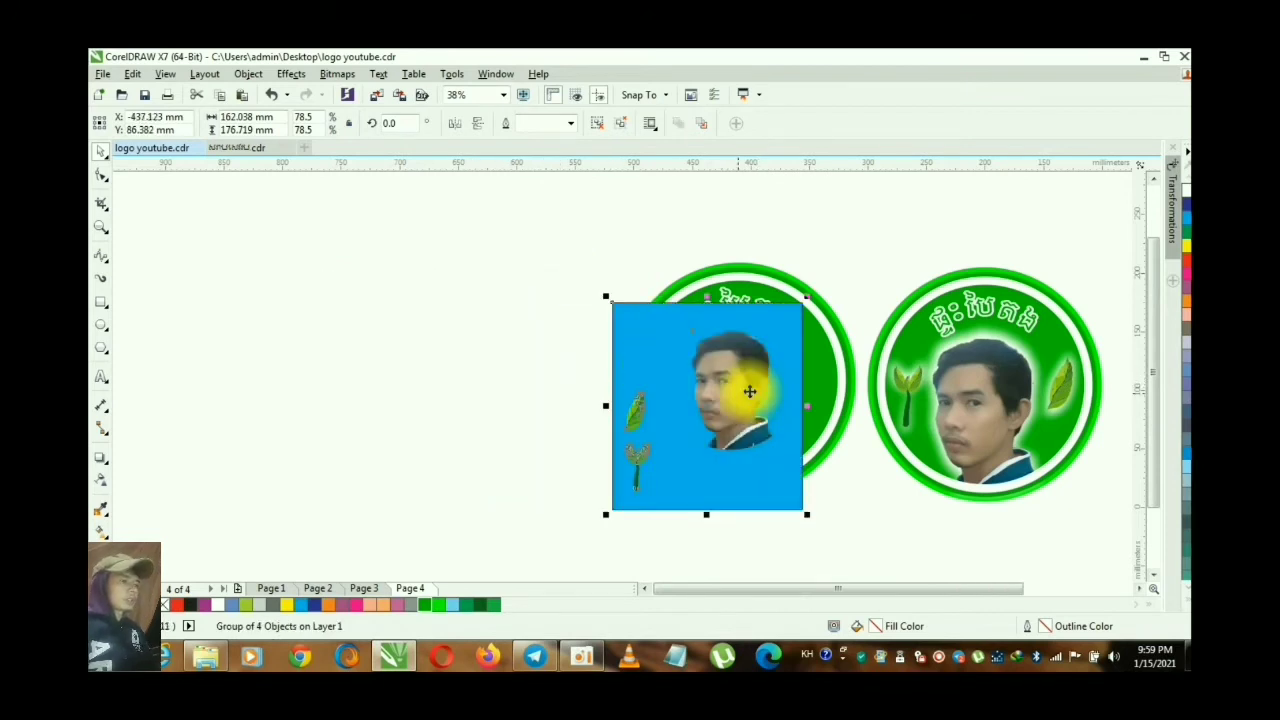
drag(604, 297, 657, 353)
drag(714, 409, 357, 387)
click(487, 360)
Step: Start a B-spline outline at the upper-left corner of the portrait's hair and trace the hair edge up towards the crown
key(z)
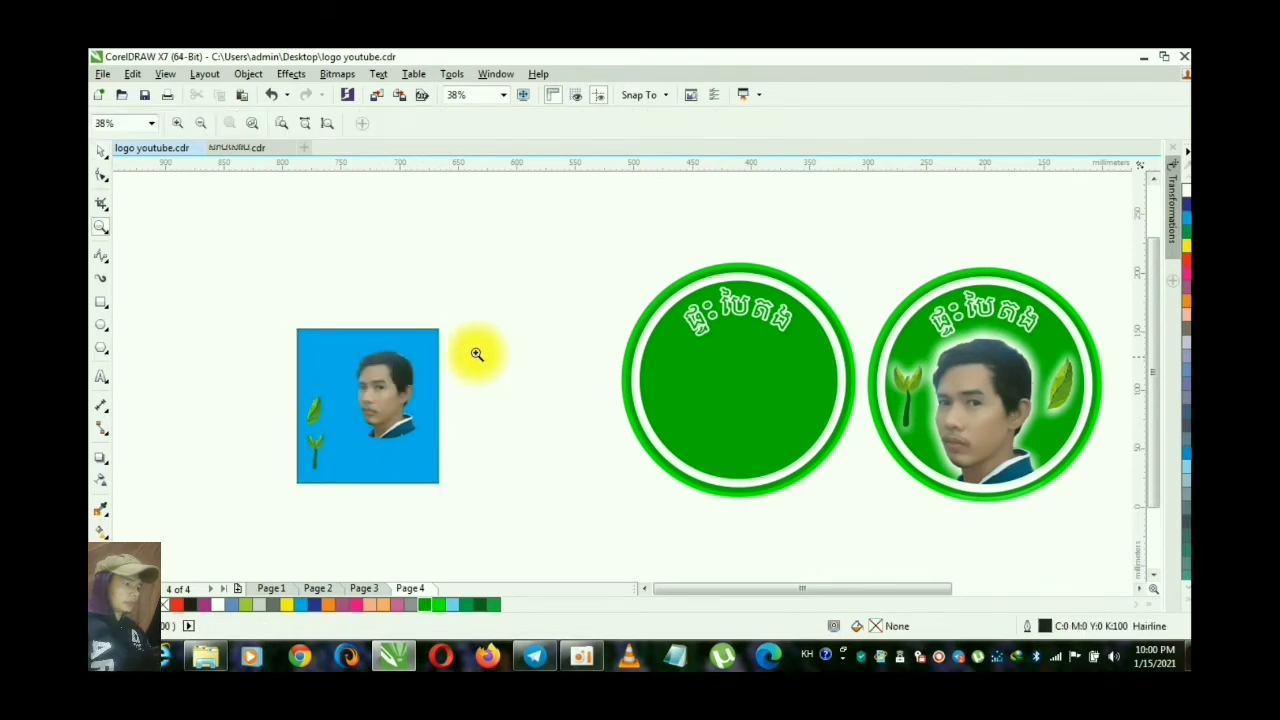
drag(337, 337, 447, 454)
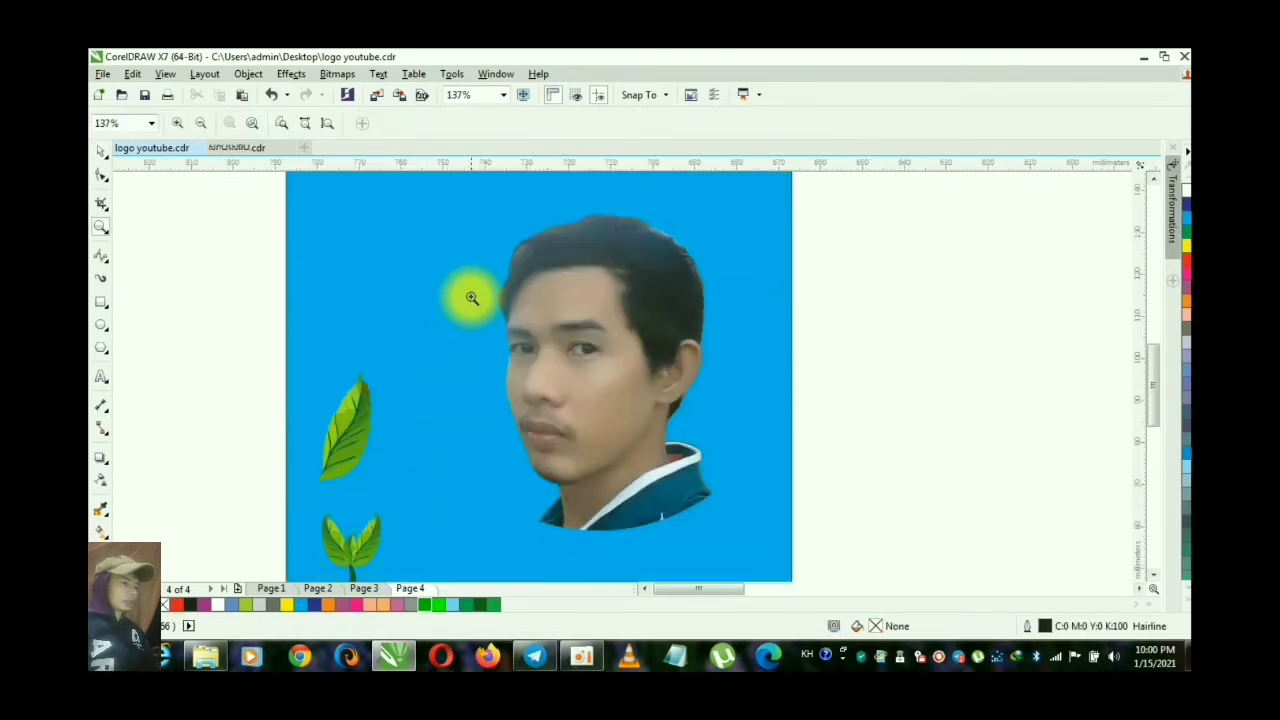
drag(458, 223, 737, 400)
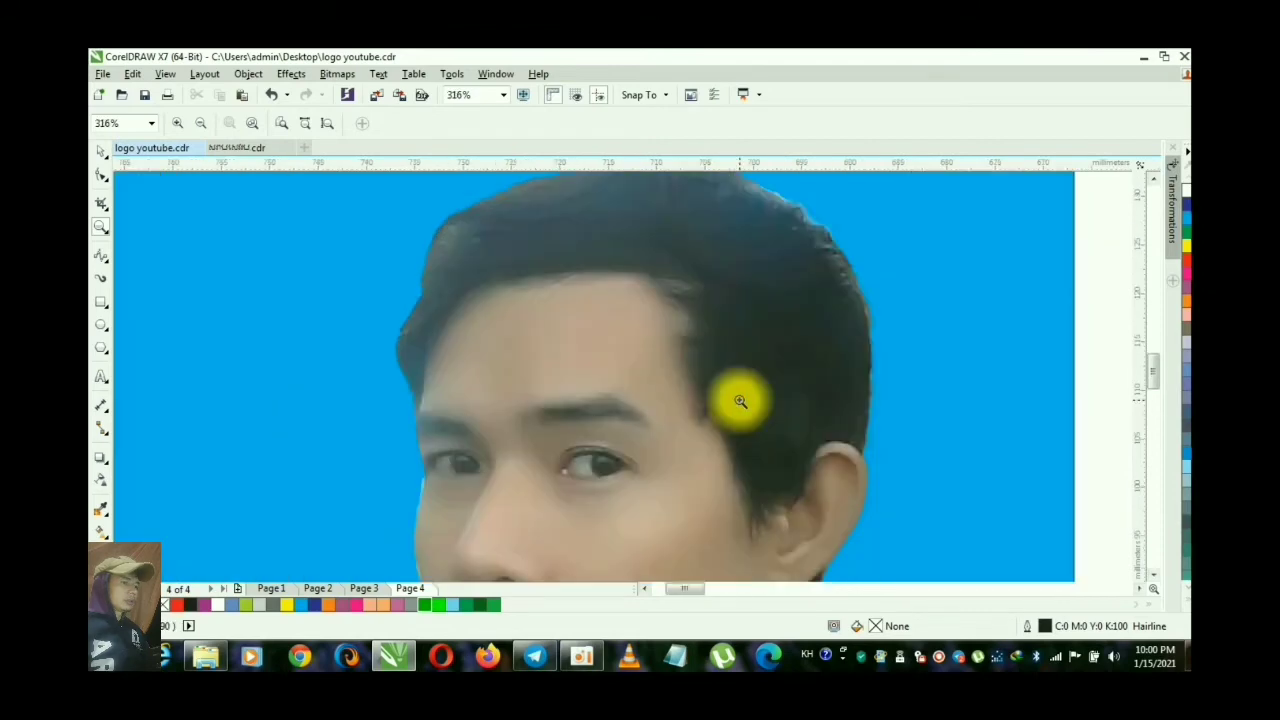
right_click(737, 400)
drag(494, 219, 798, 427)
key(space)
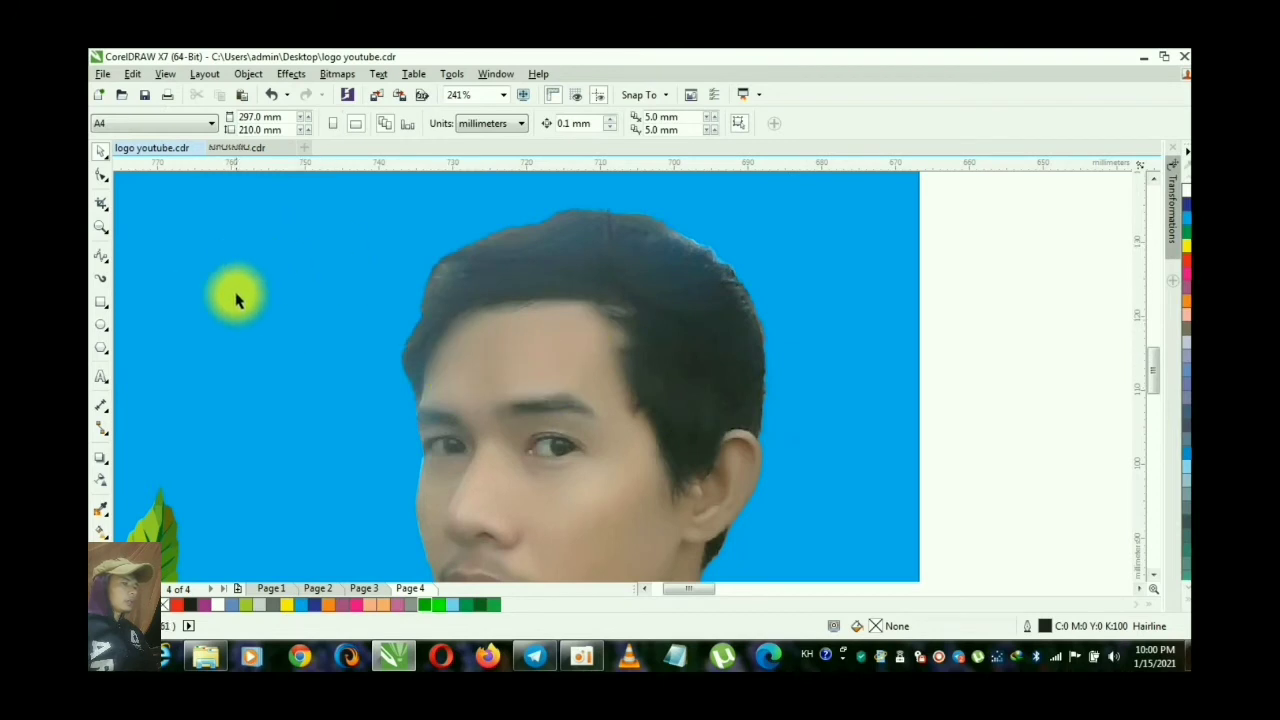
click(100, 256)
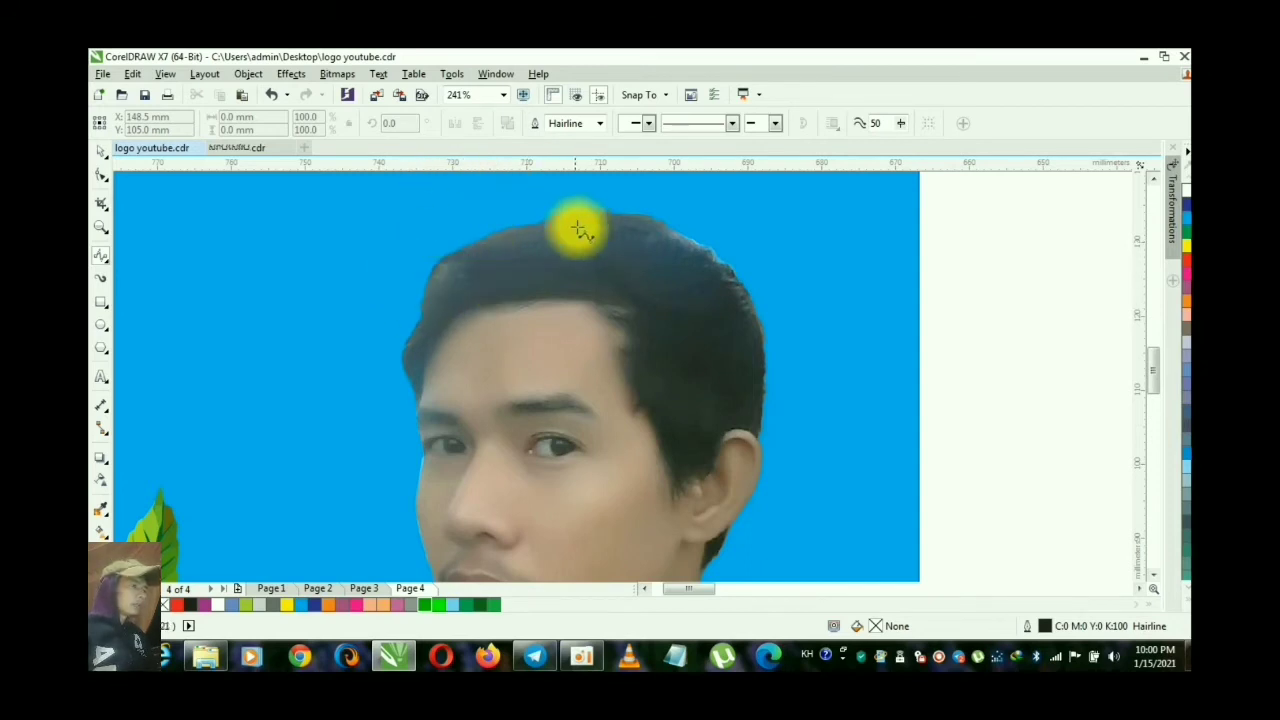
click(440, 262)
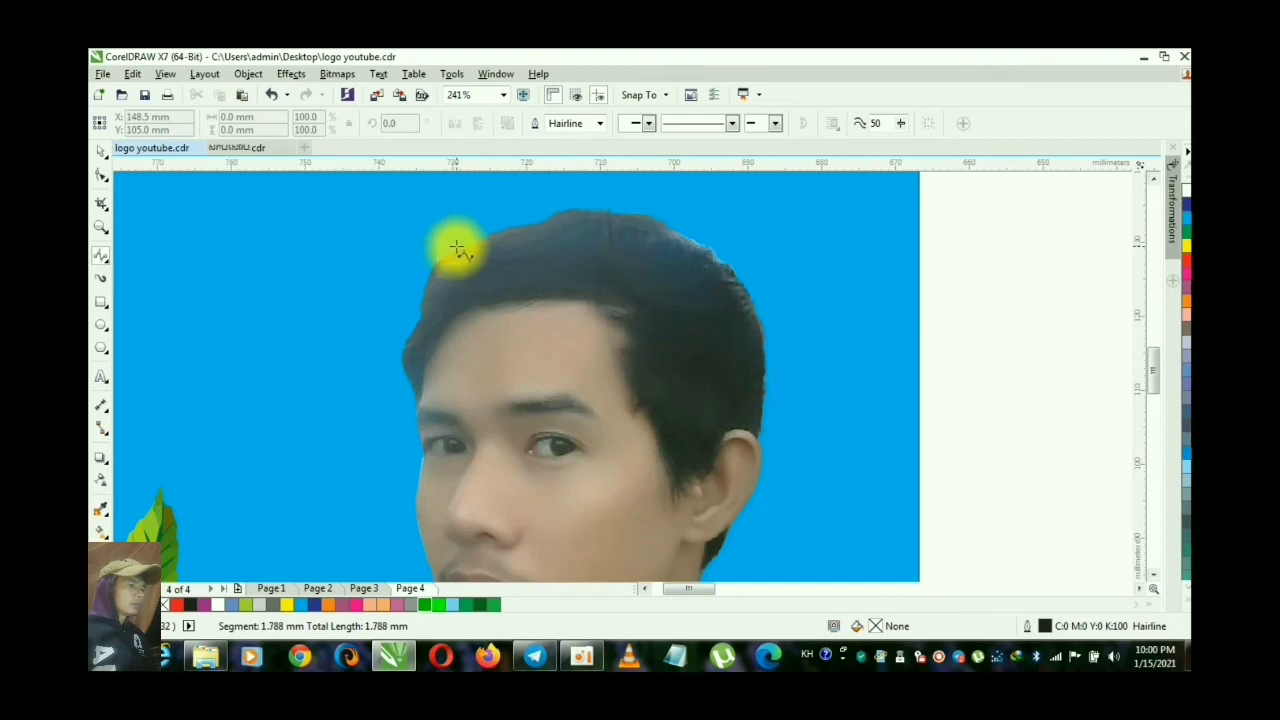
click(457, 248)
click(466, 243)
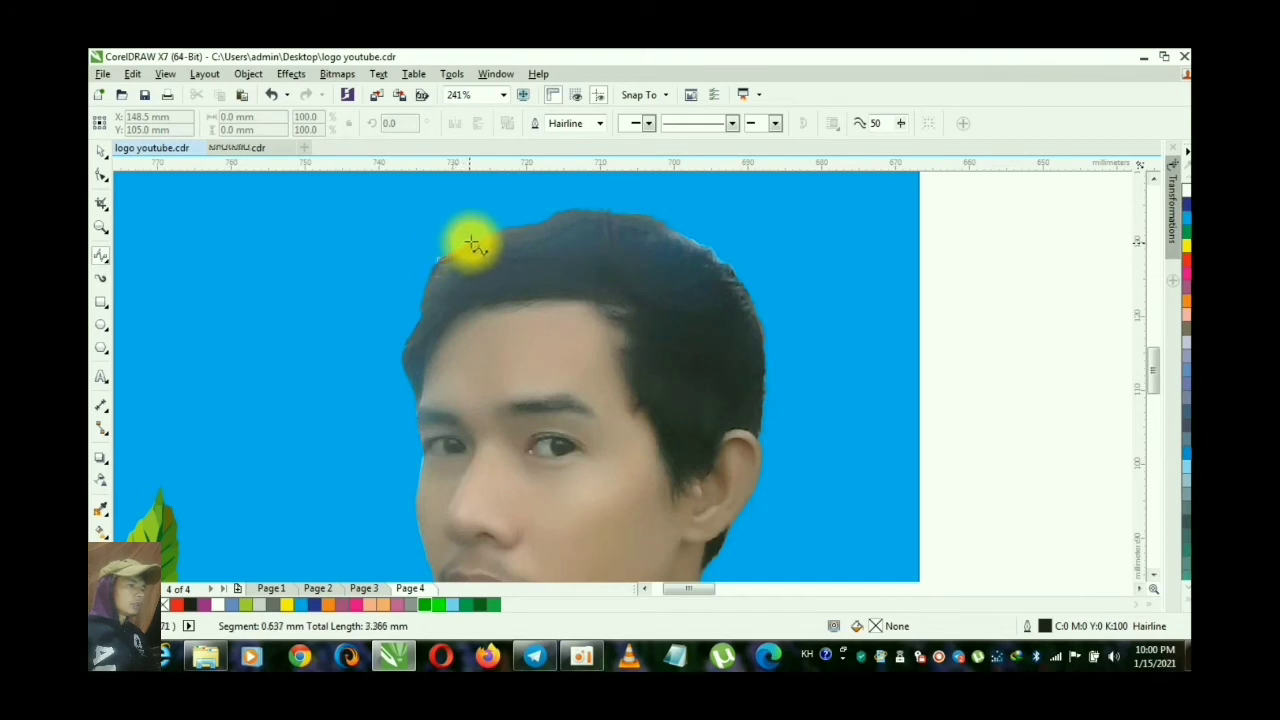
click(482, 235)
click(488, 234)
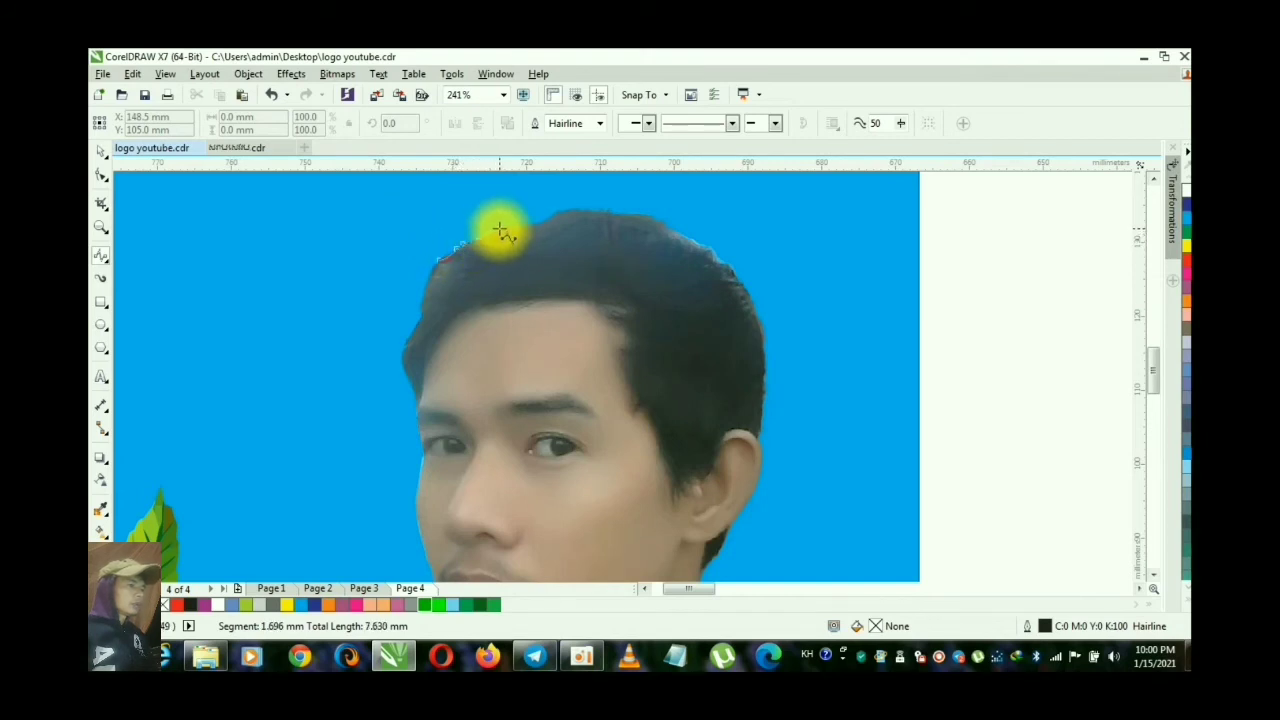
click(517, 231)
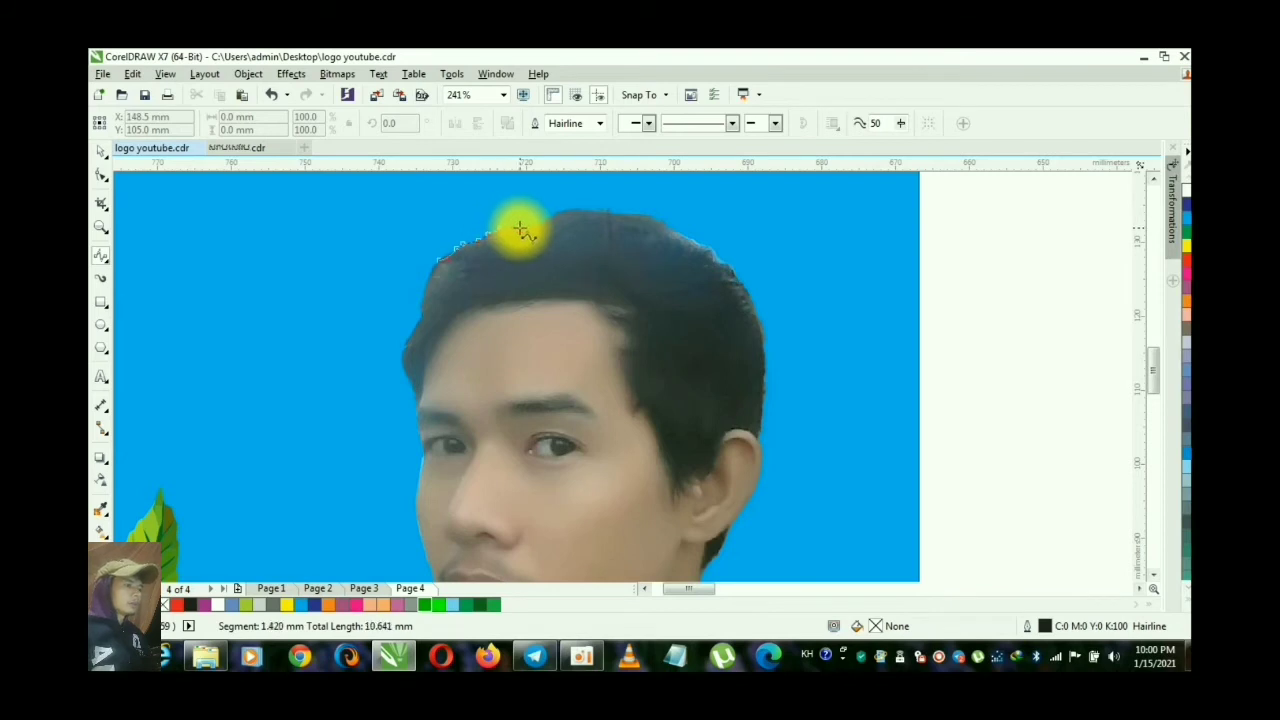
click(522, 230)
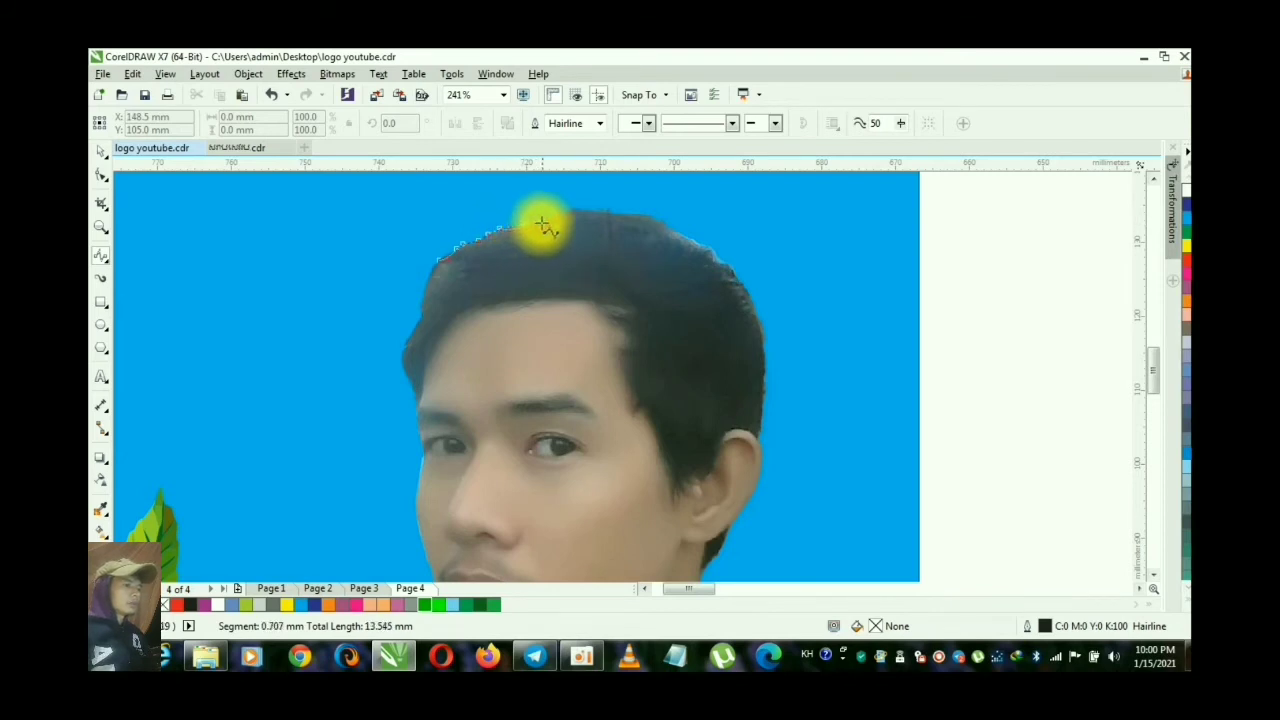
Step: Continue the B-spline over the crown and down to the upper-right side of the hair, and end the curve there
click(551, 217)
click(571, 209)
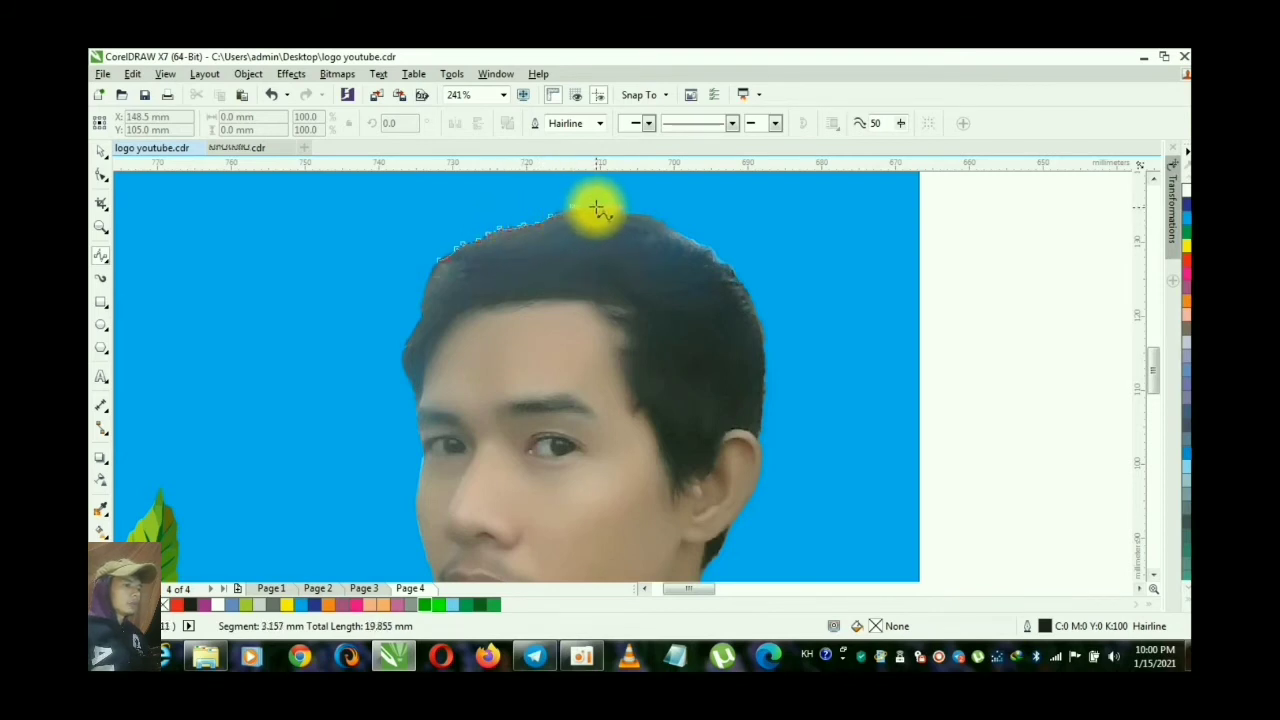
click(595, 209)
click(606, 212)
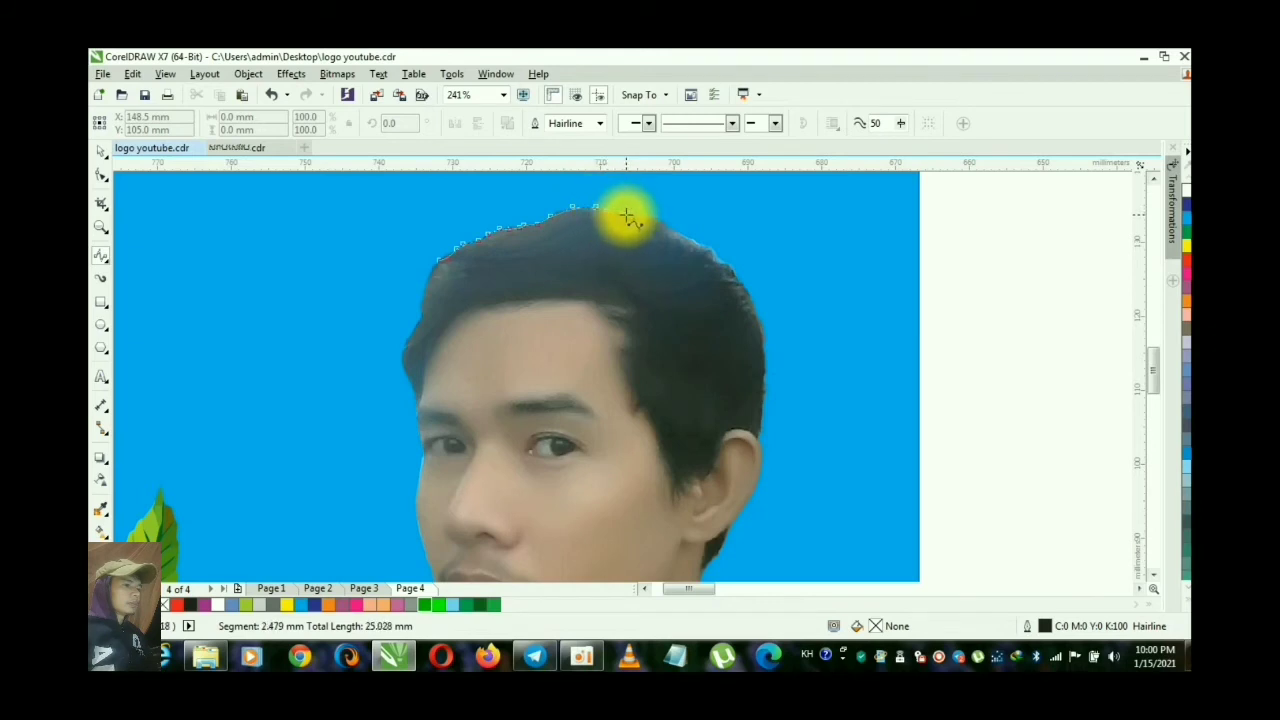
click(628, 216)
click(668, 229)
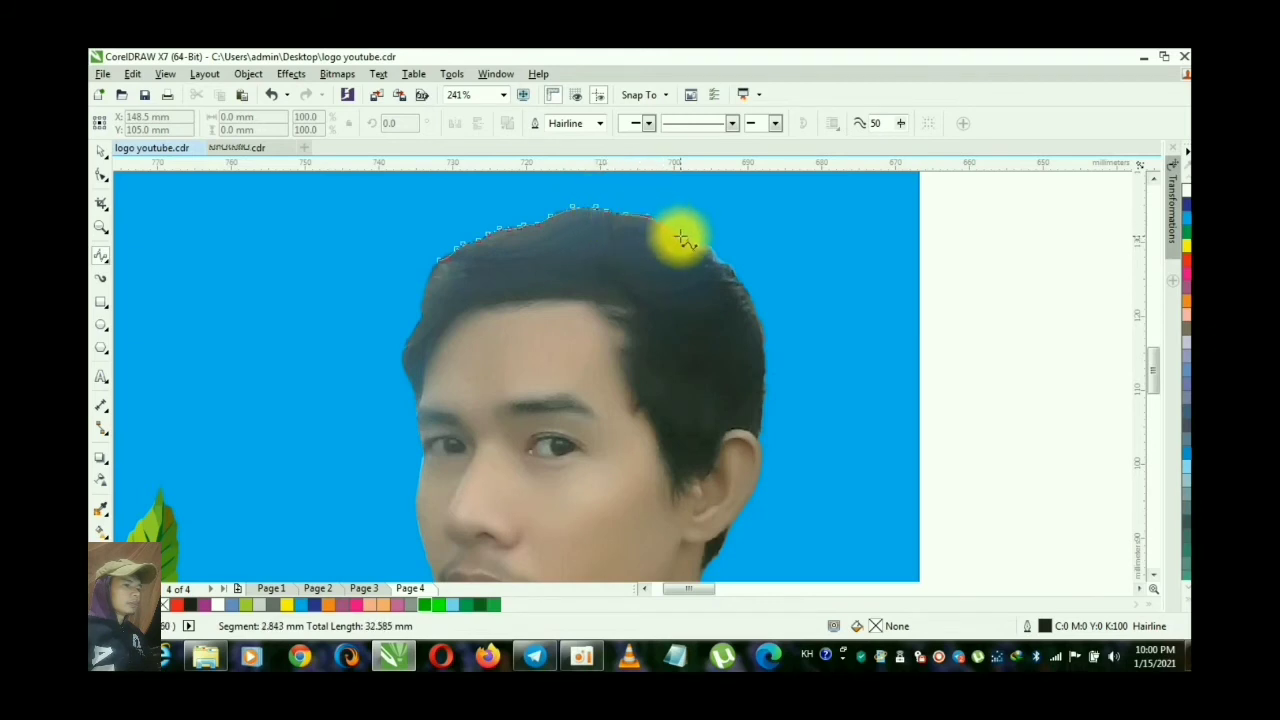
click(697, 243)
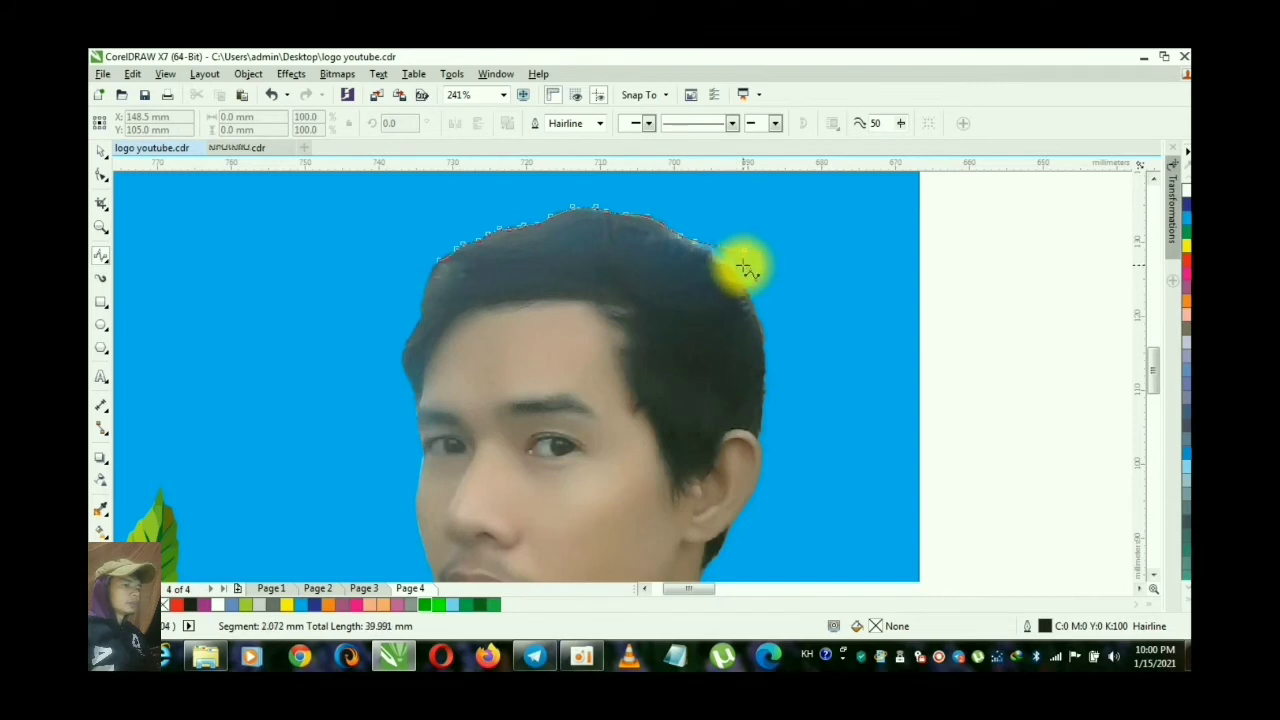
double_click(743, 265)
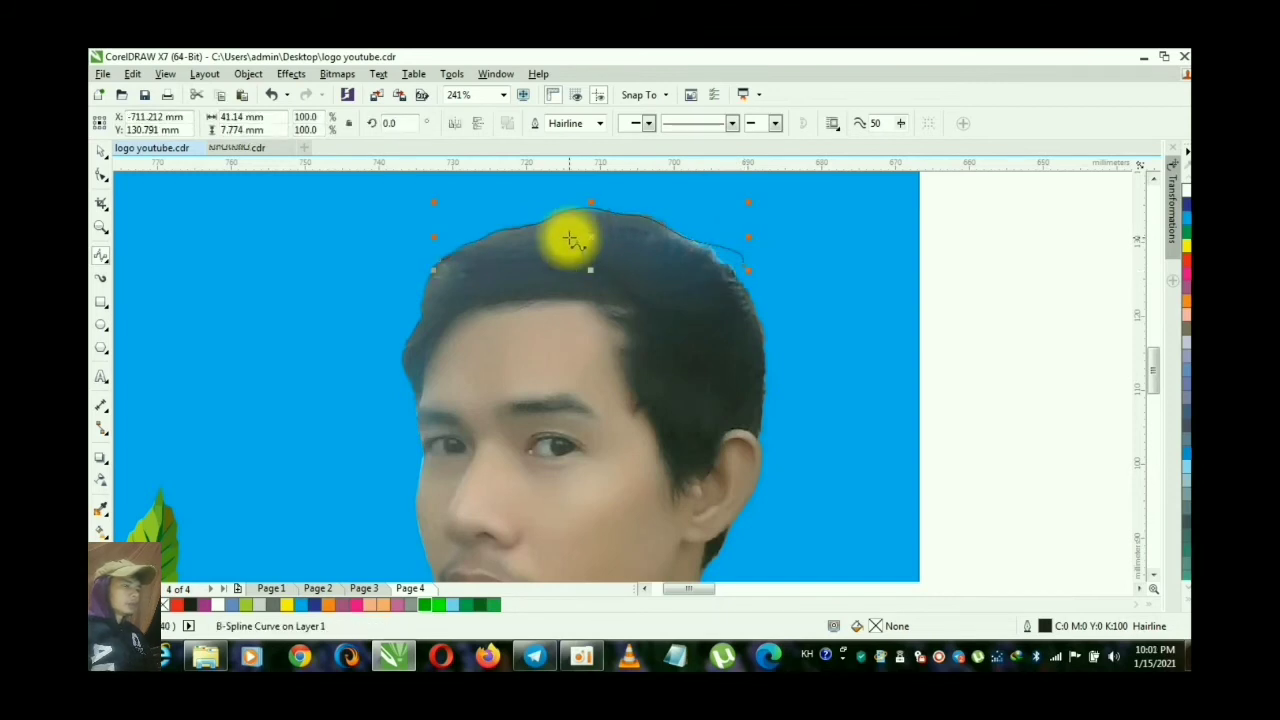
Step: Delete the B-spline's end points that stray off the hair edge into the blue background
key(z)
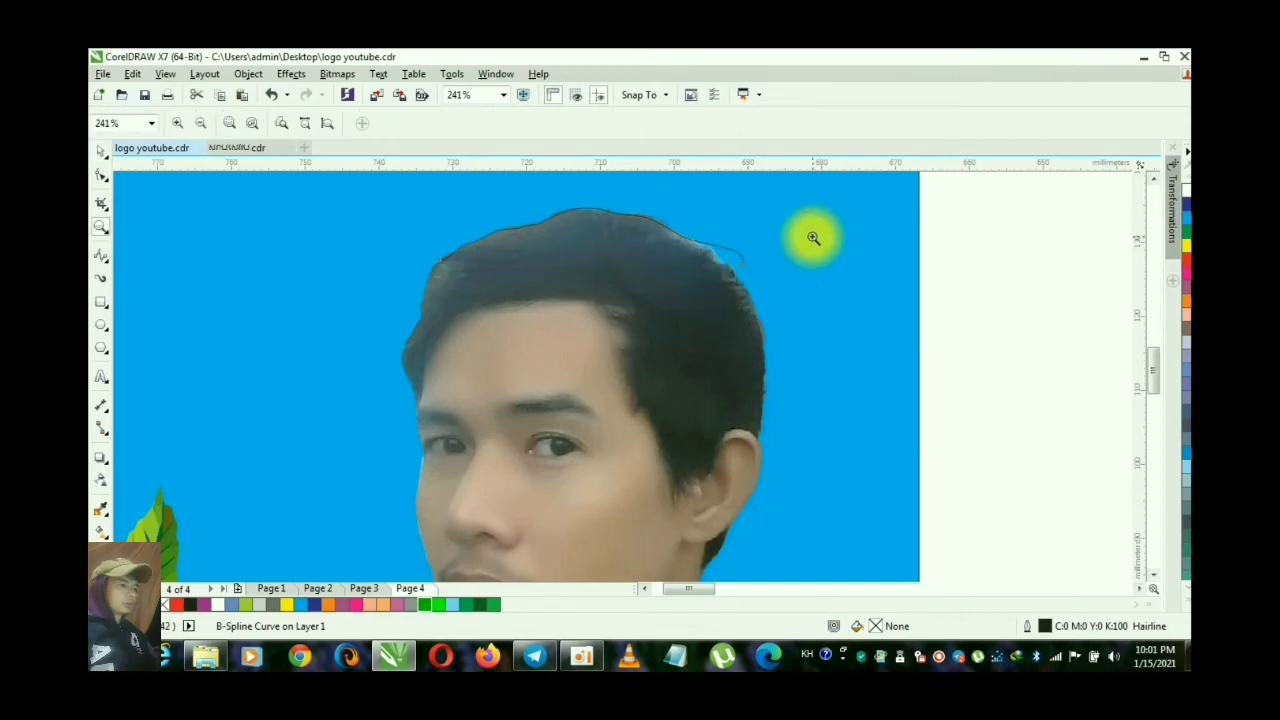
click(612, 357)
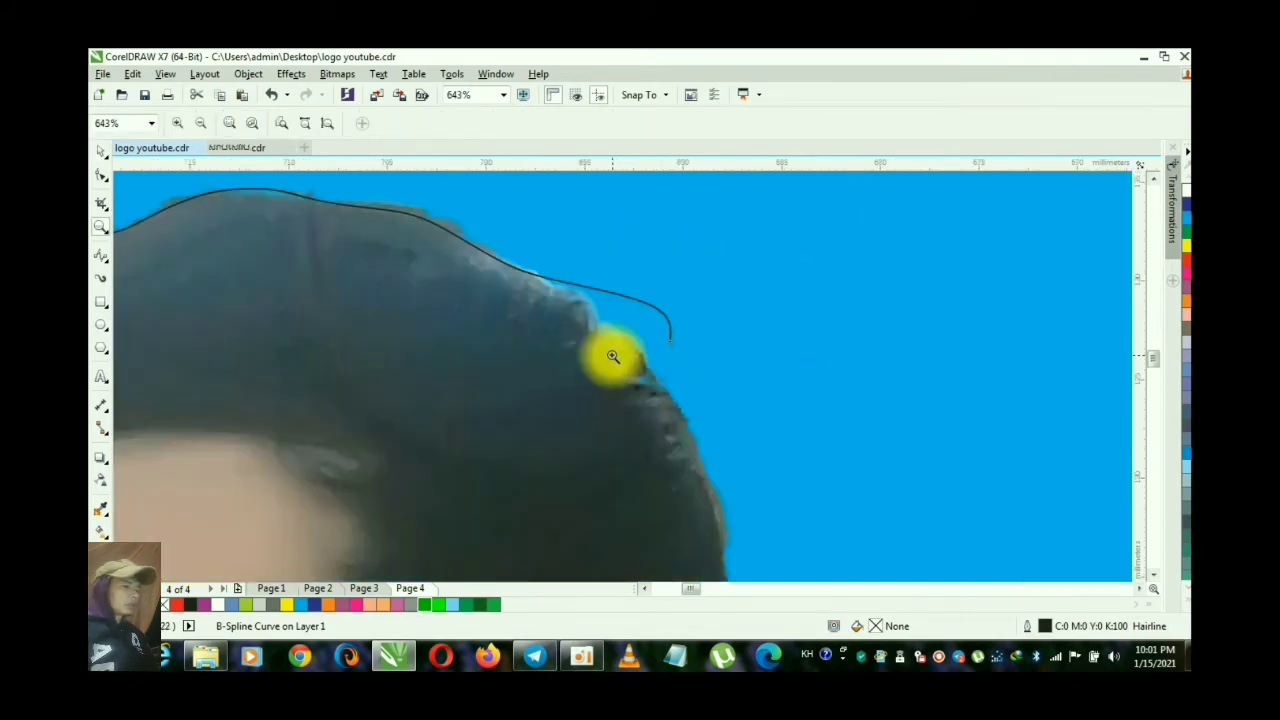
key(space)
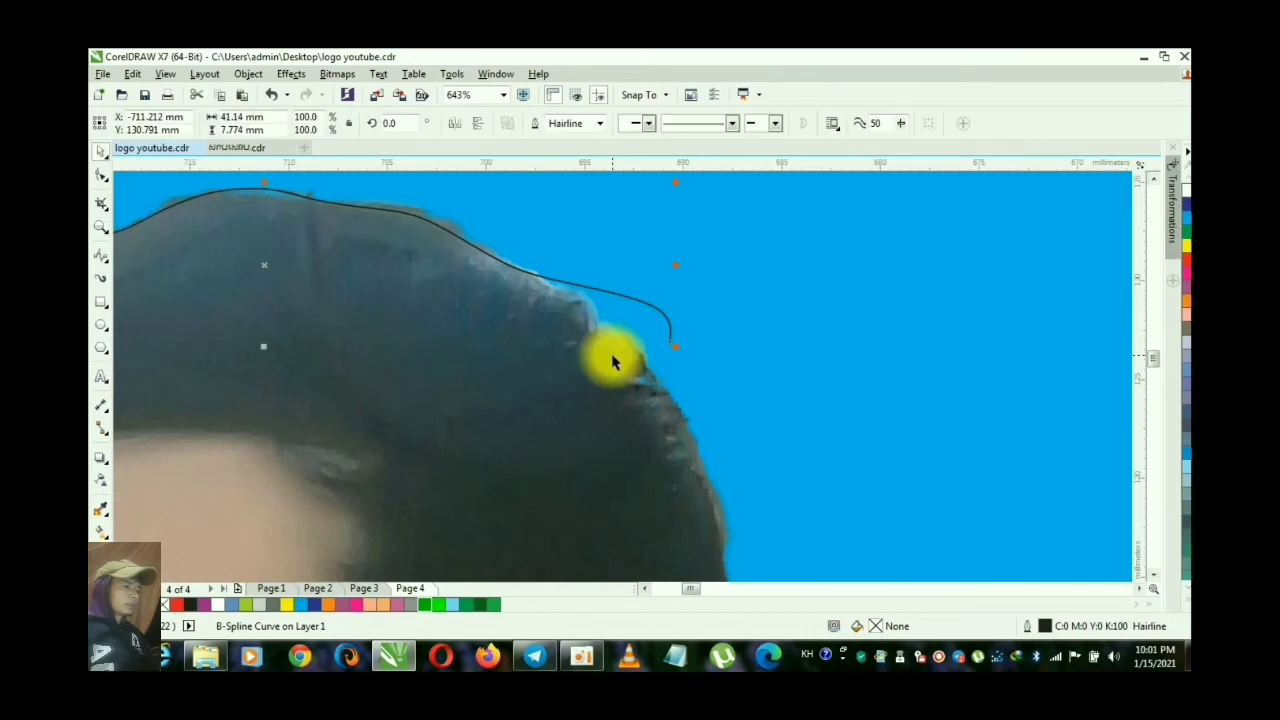
click(101, 176)
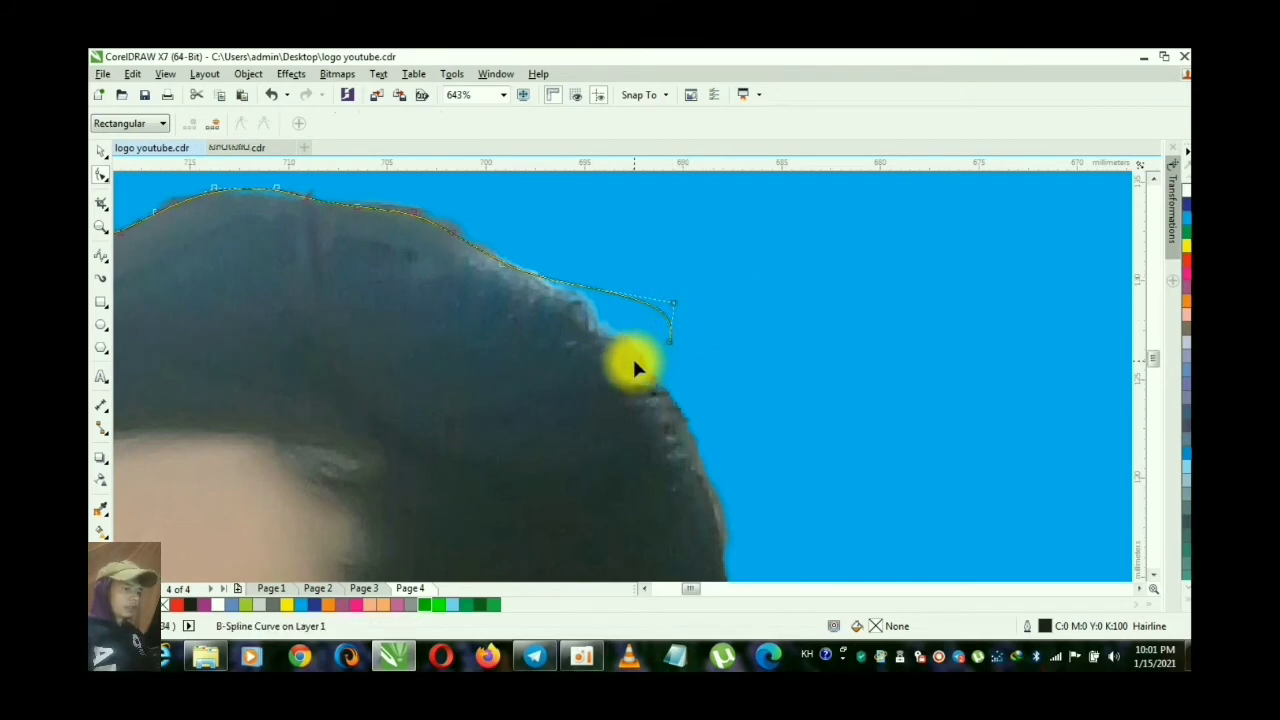
key(Delete)
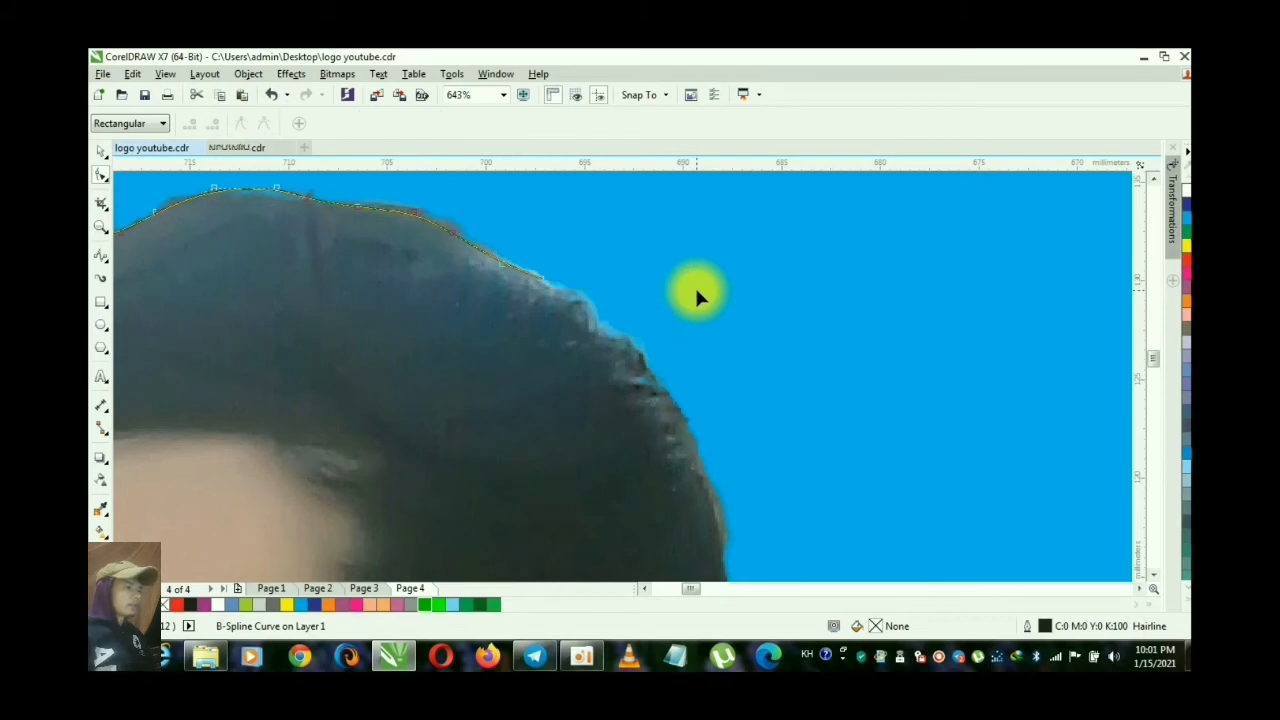
key(space)
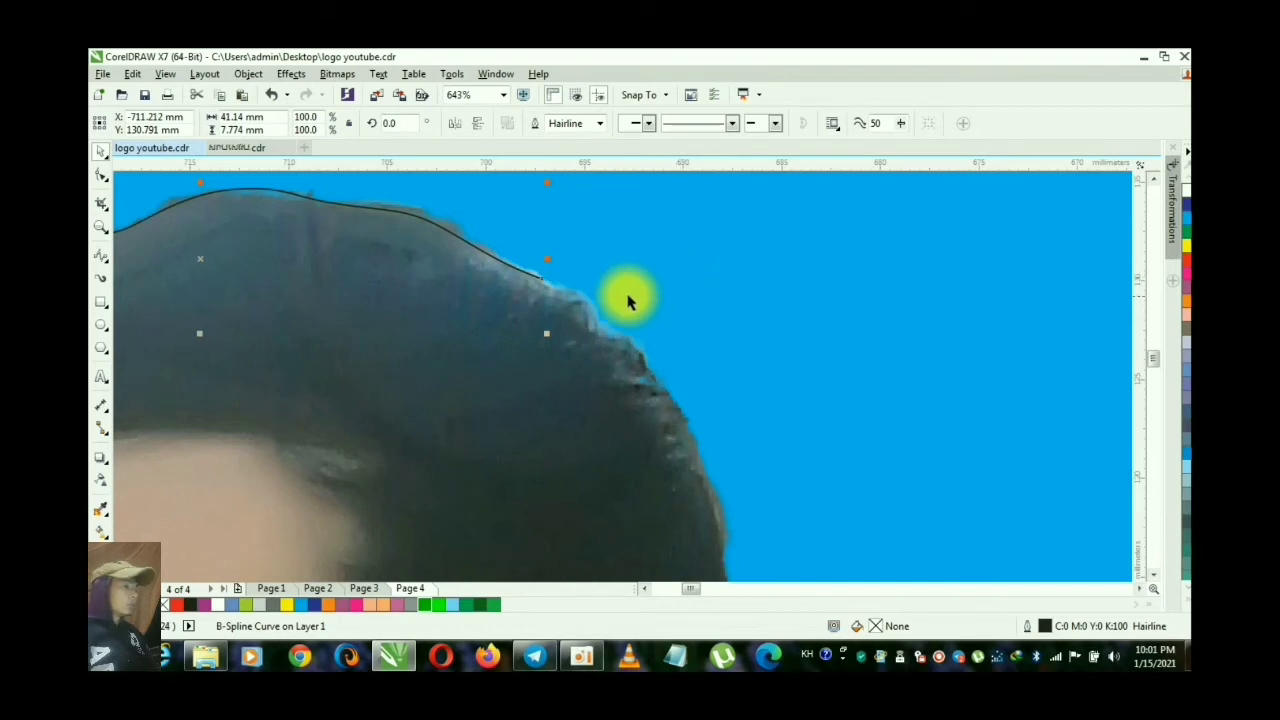
Step: Resume the B-spline from its open end and trace the uneven hair edge down the upper-right side of the head
click(100, 258)
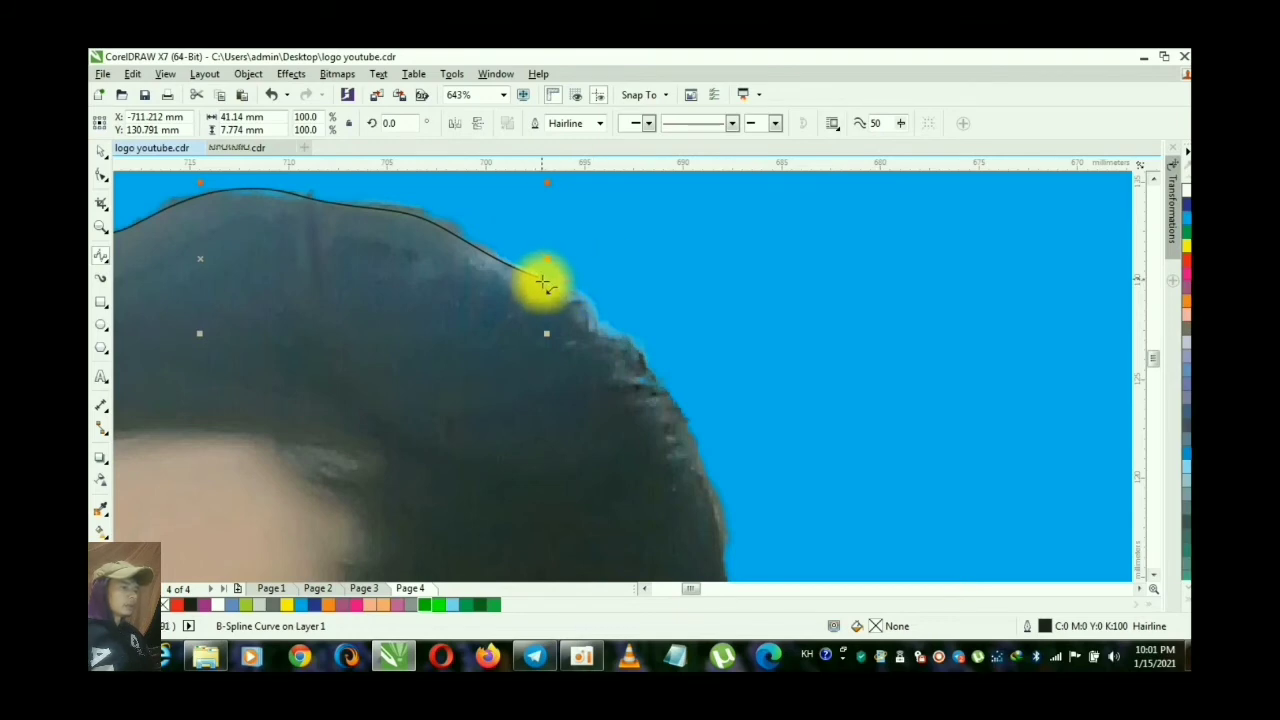
click(543, 283)
click(568, 298)
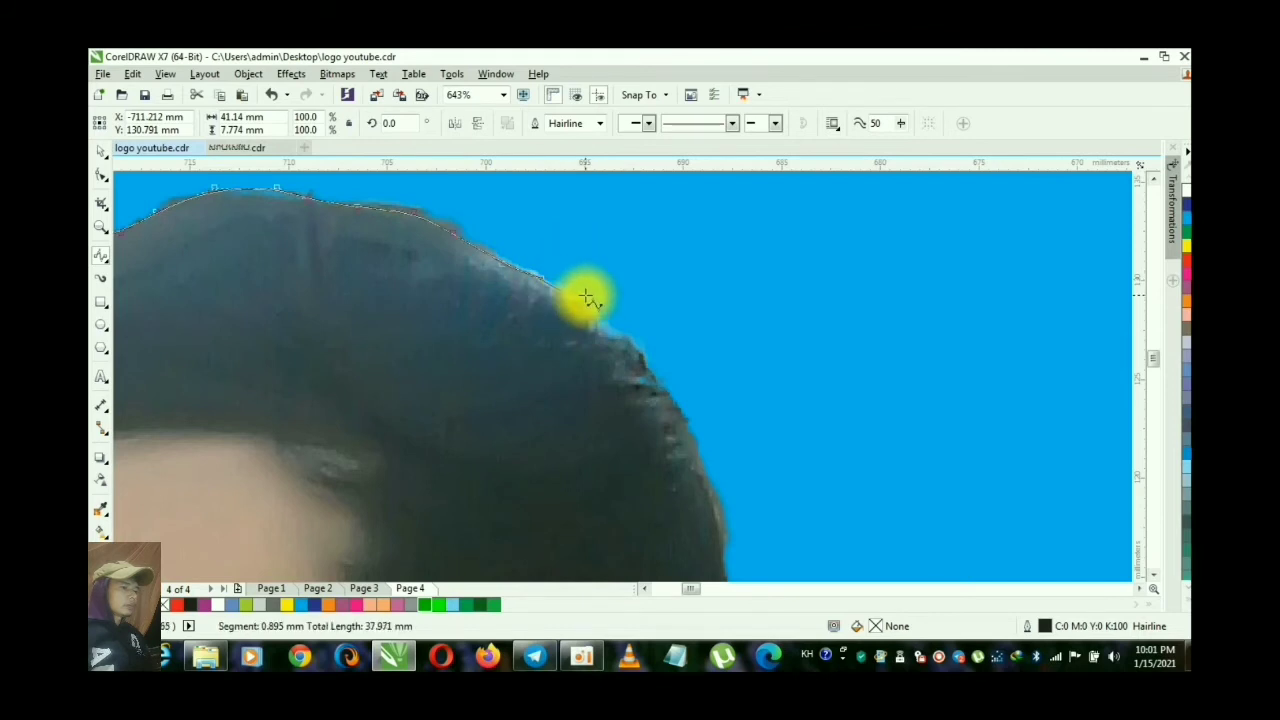
click(589, 310)
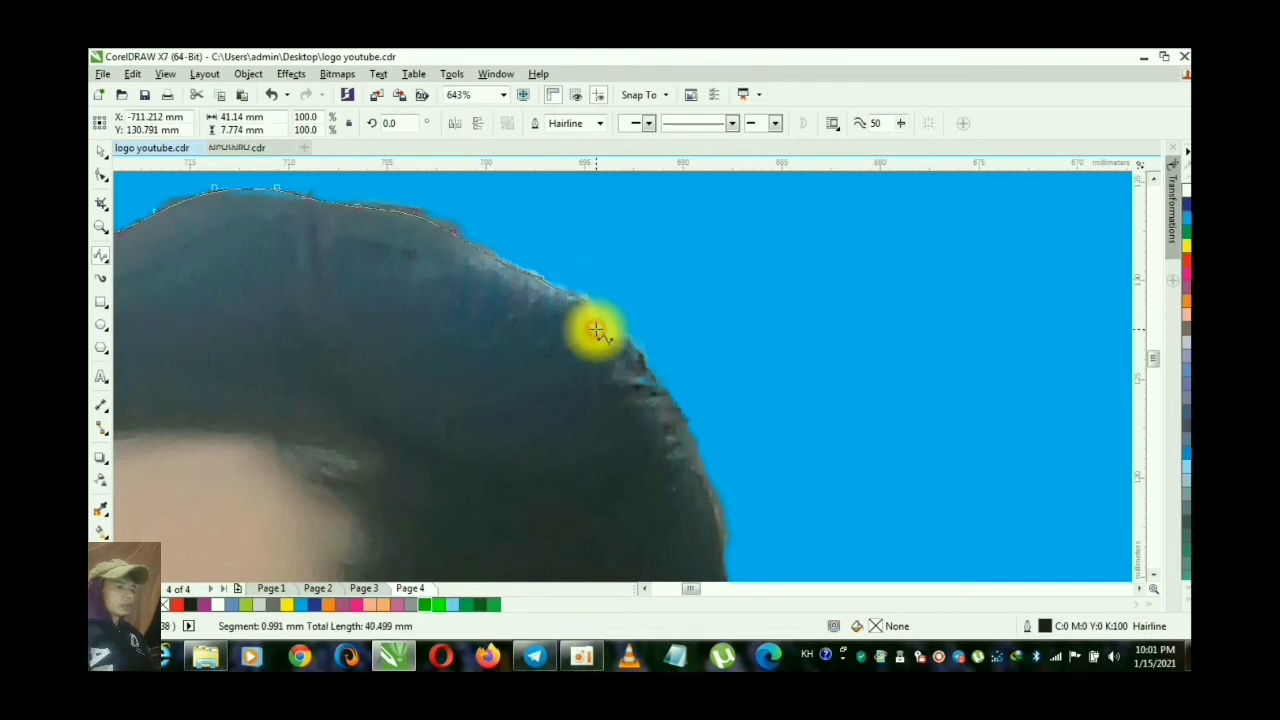
click(605, 336)
click(619, 335)
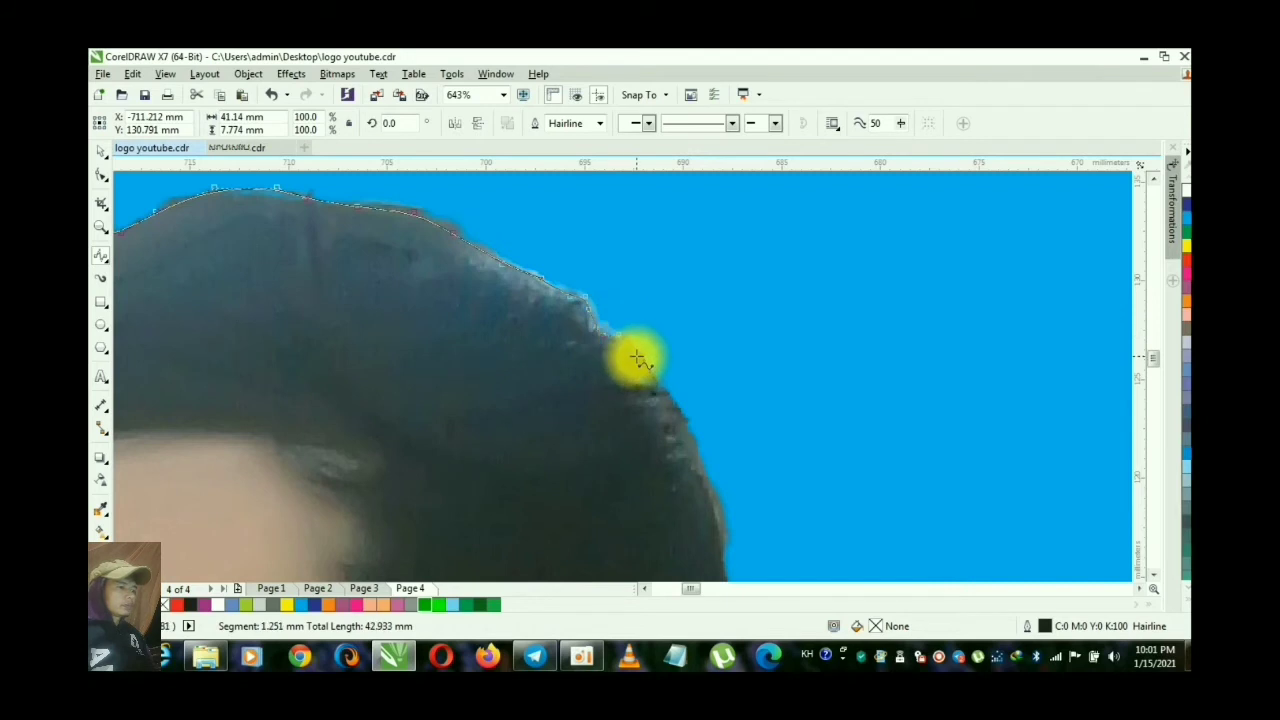
click(637, 357)
click(662, 384)
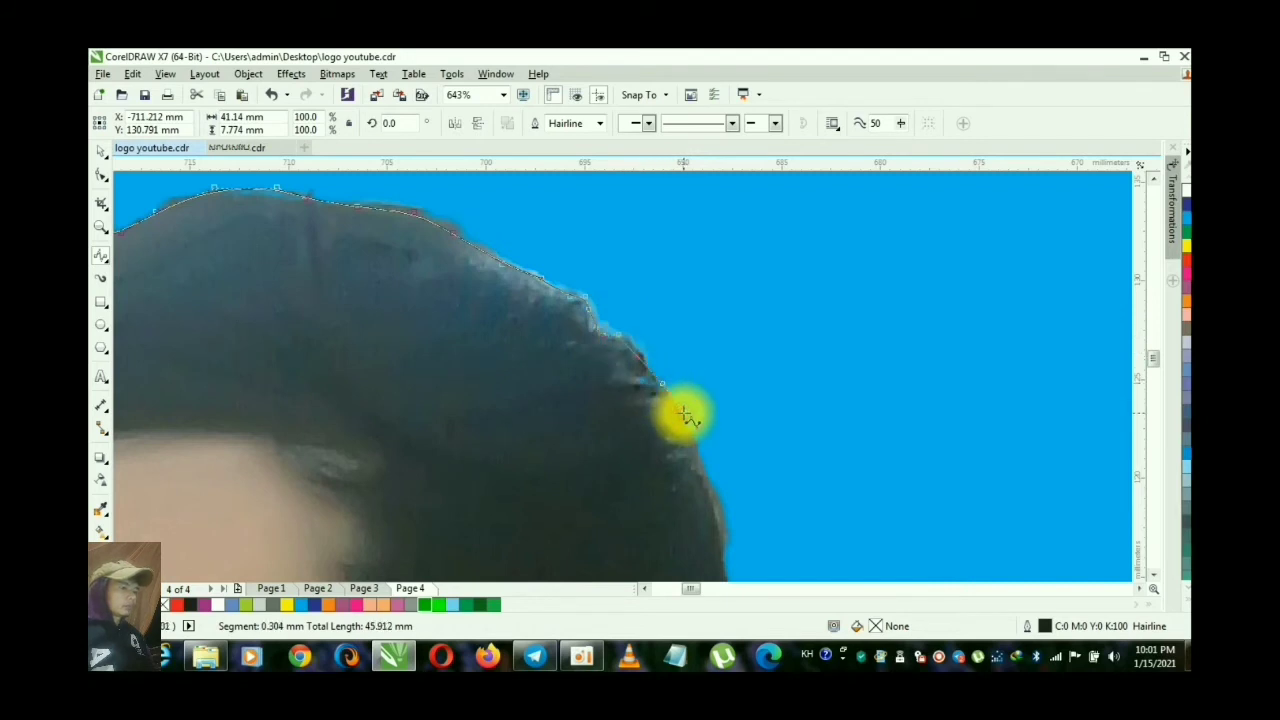
click(703, 463)
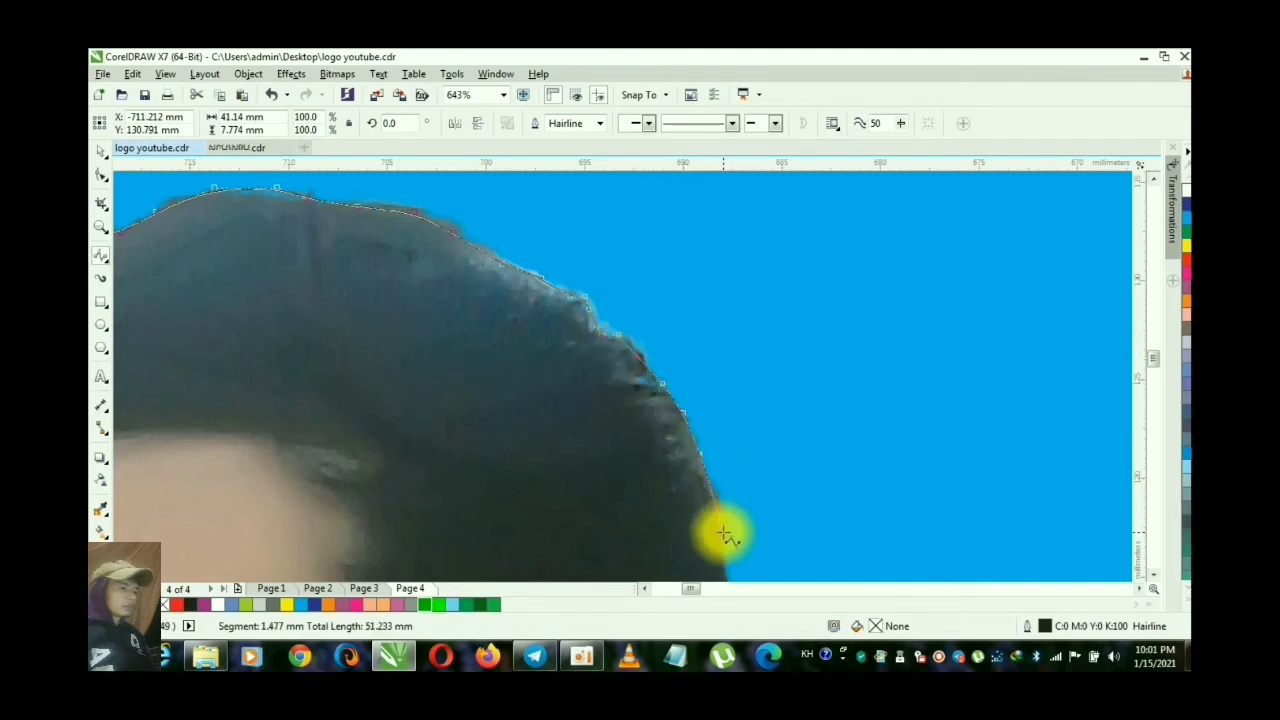
click(725, 543)
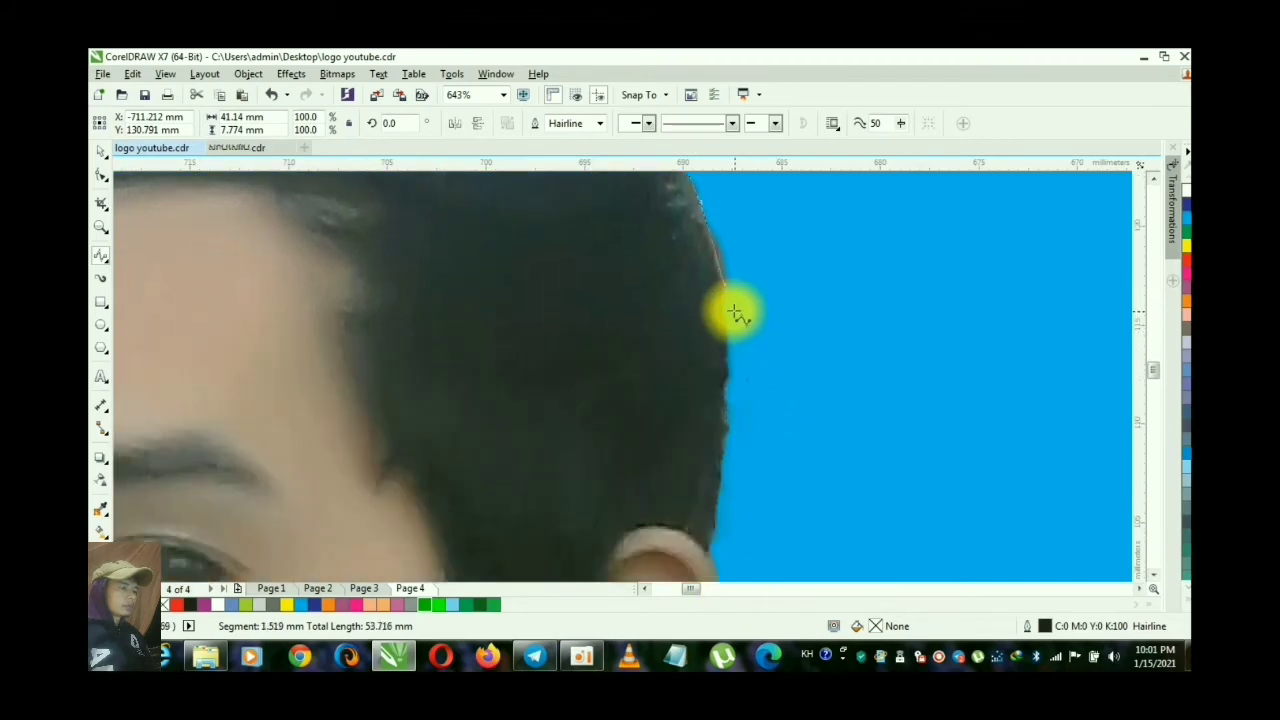
Step: Extend the outline down the back edge of the hair to where it meets the top of the ear
click(734, 355)
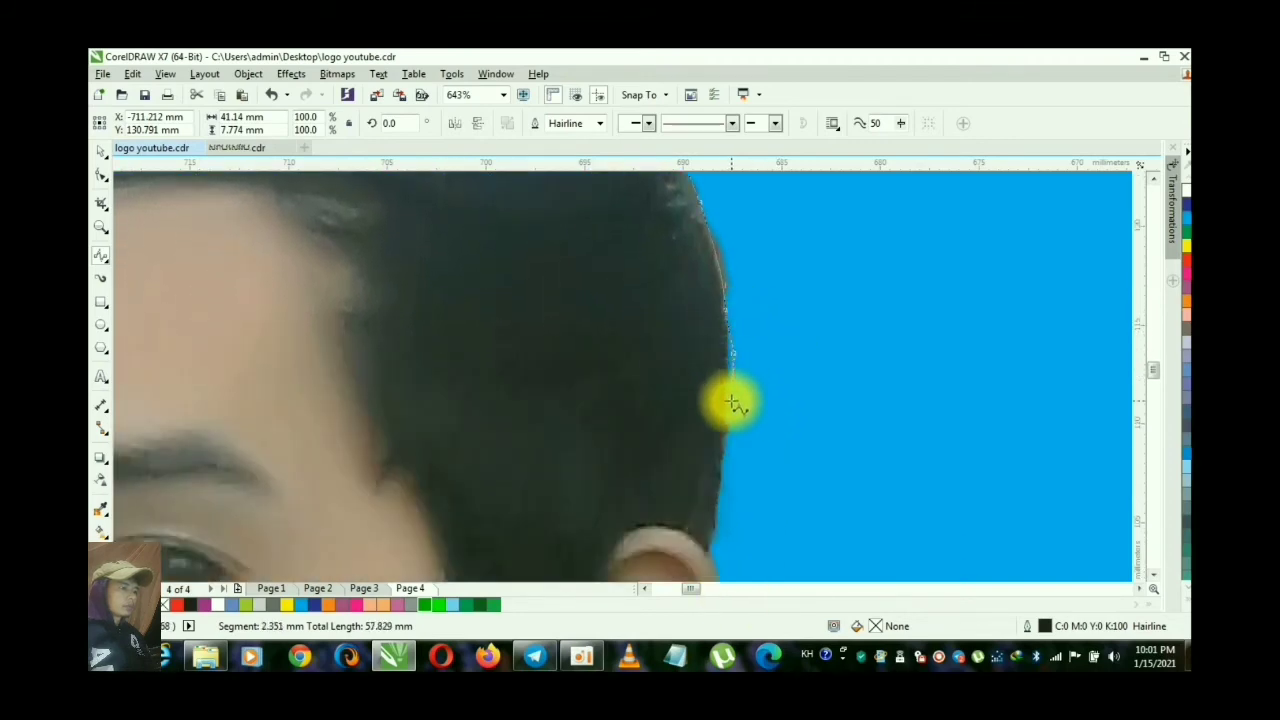
click(729, 402)
click(723, 450)
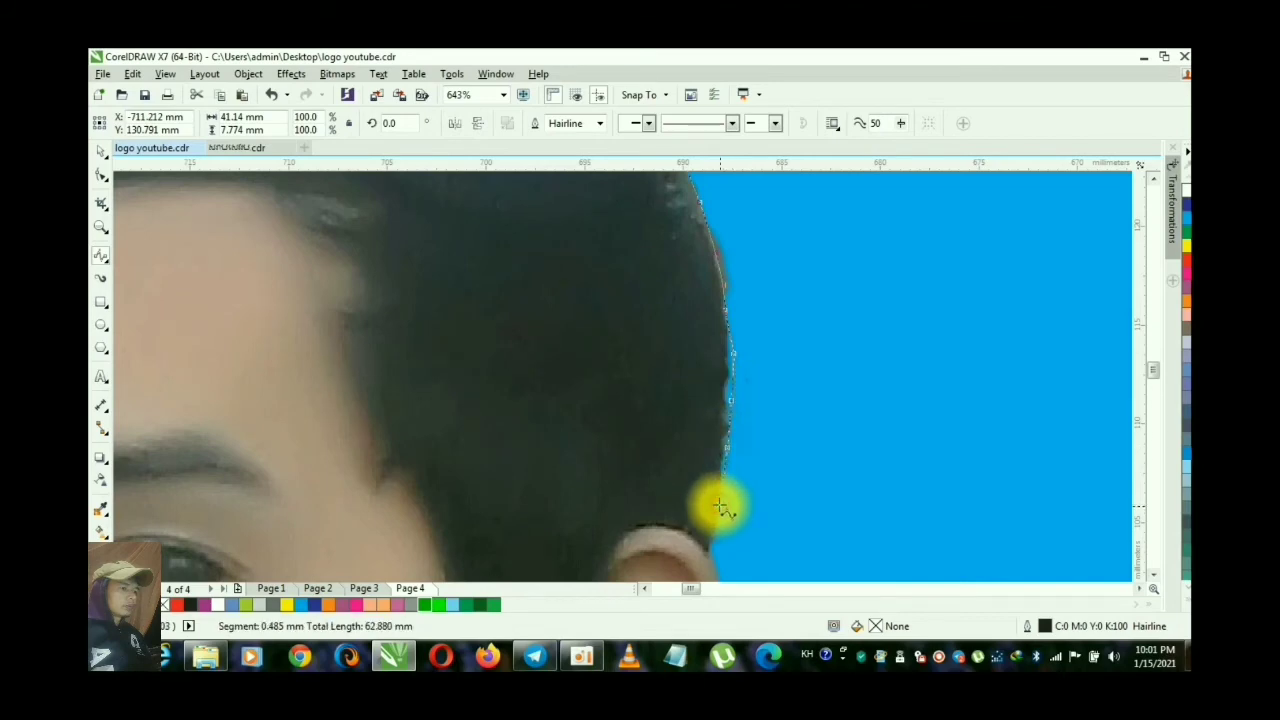
click(710, 553)
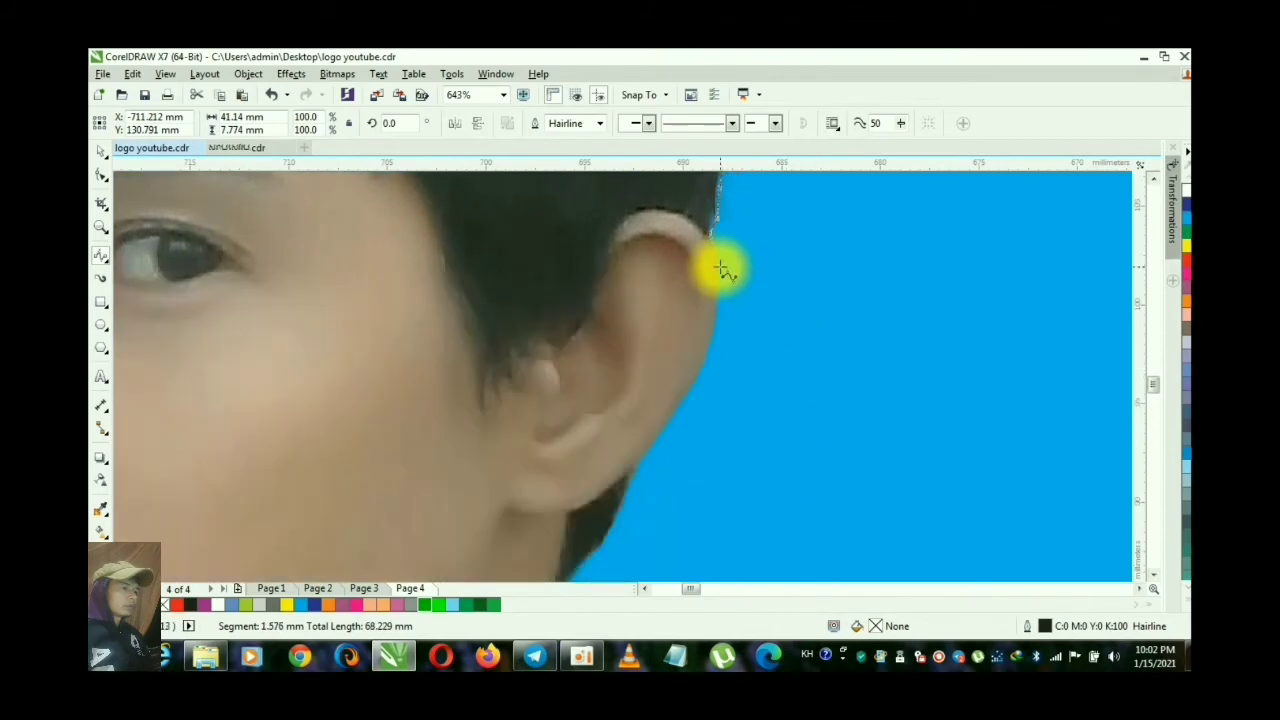
Step: Continue the B-spline down the outer edge of the ear to the hair just below the earlobe
click(709, 346)
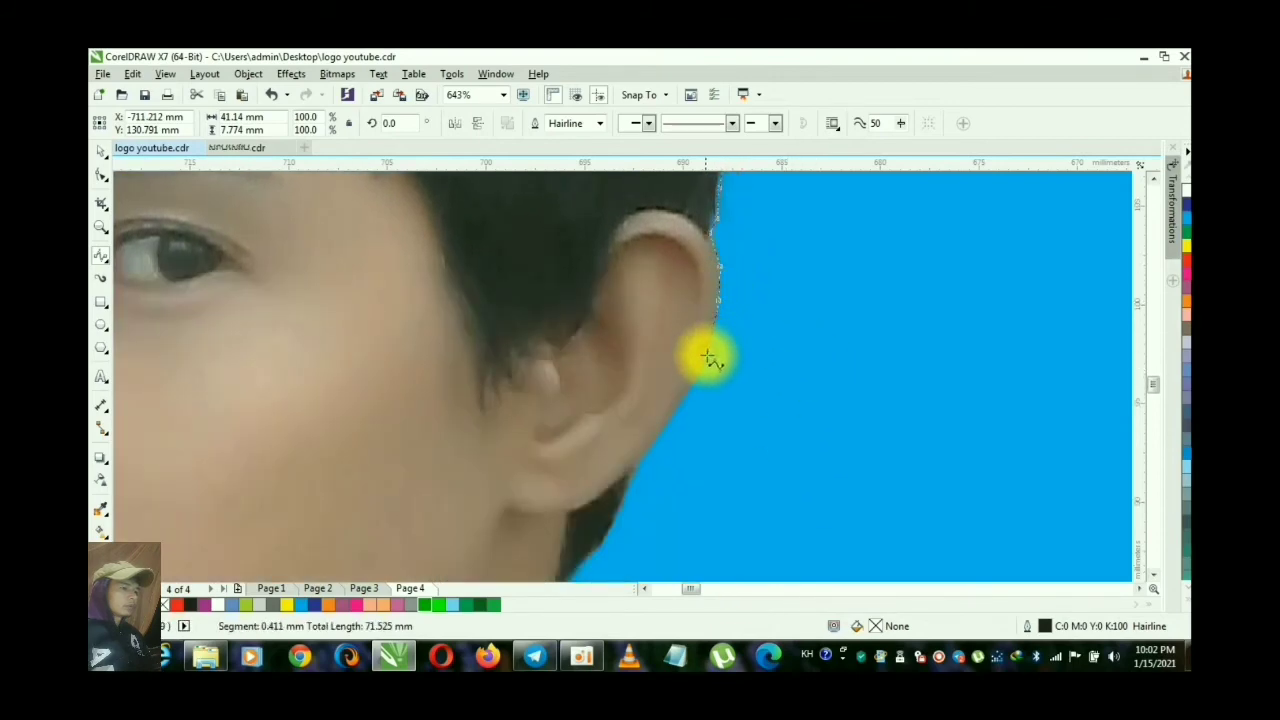
click(692, 379)
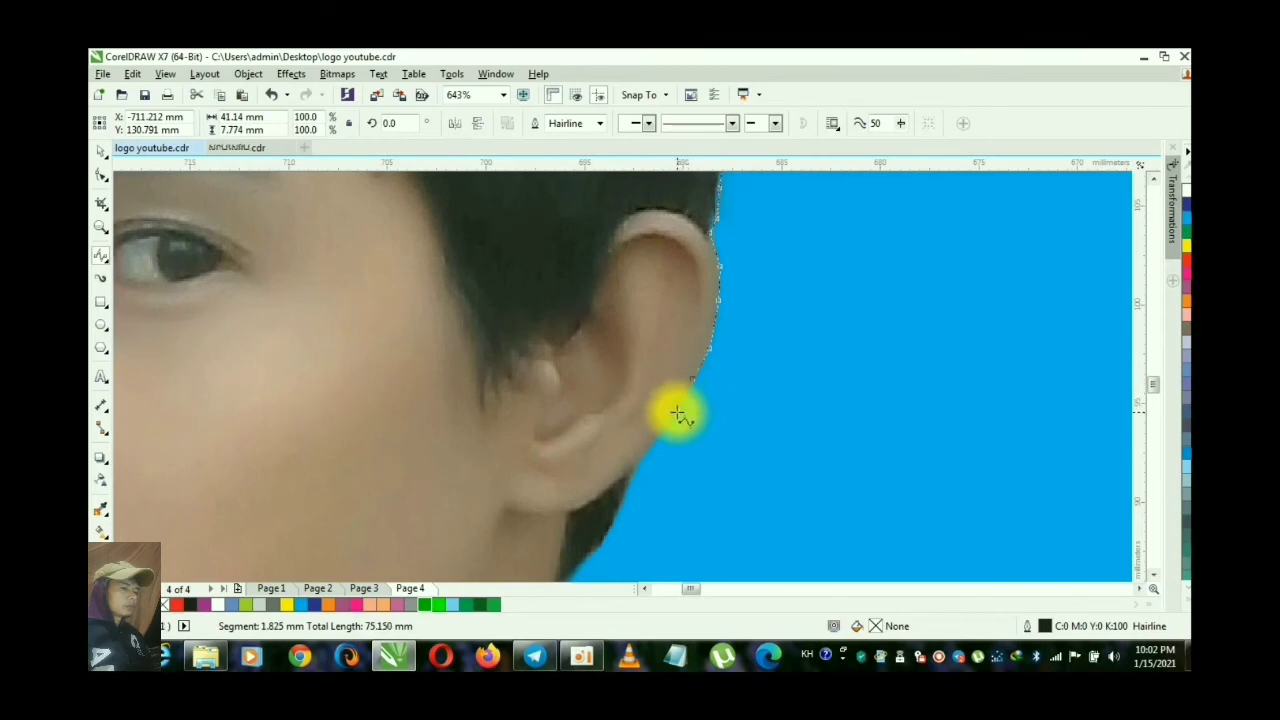
click(654, 438)
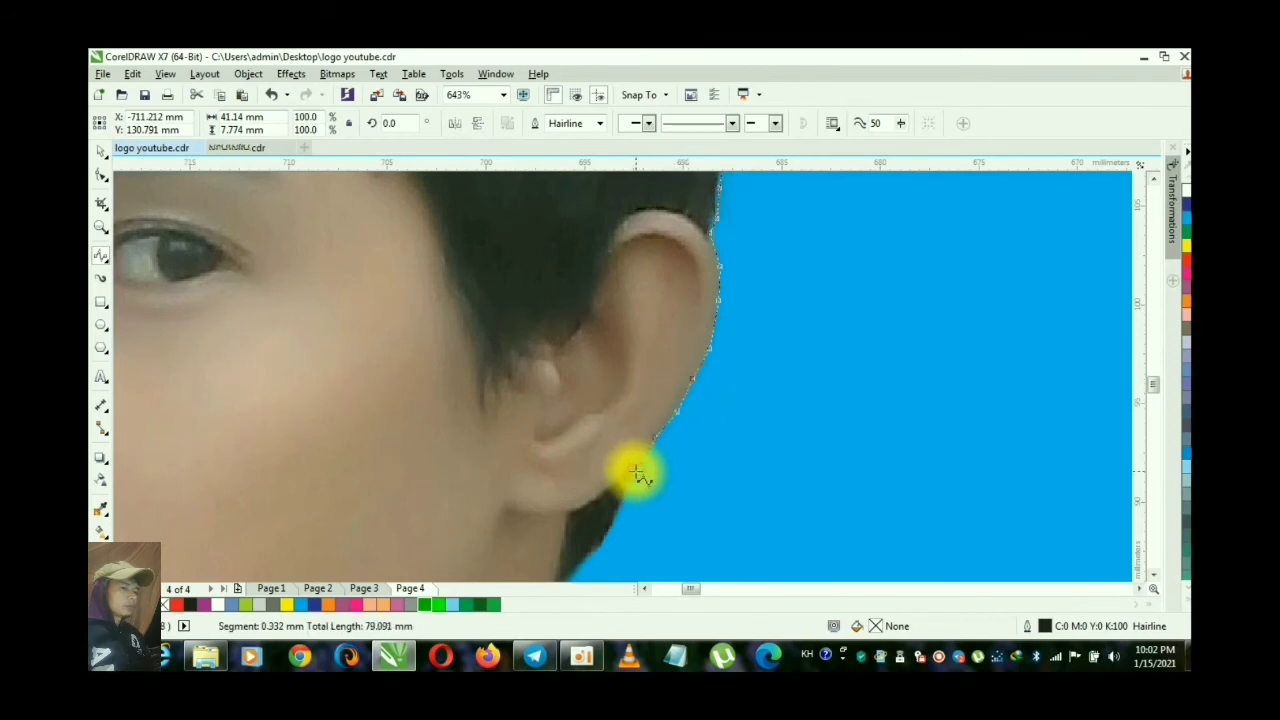
click(621, 502)
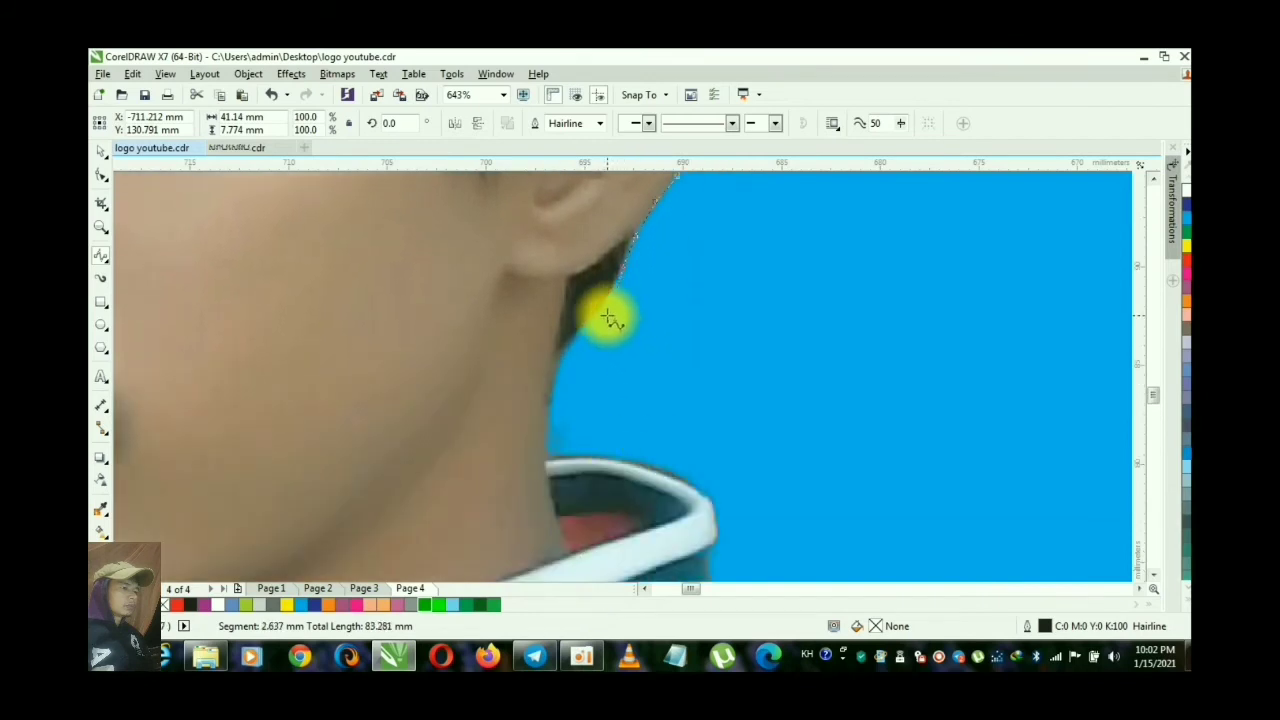
Step: Trace around the hair behind the ear and down the back of the neck to the collar
click(601, 310)
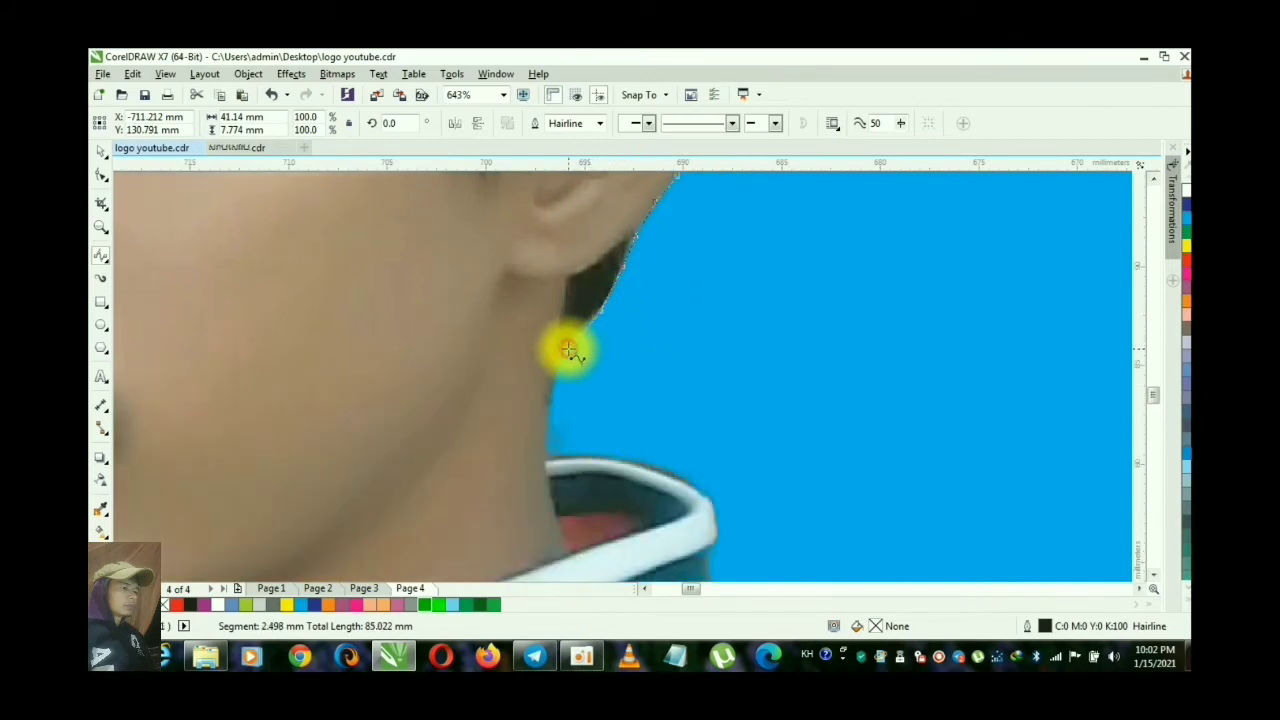
click(566, 350)
click(548, 409)
click(544, 443)
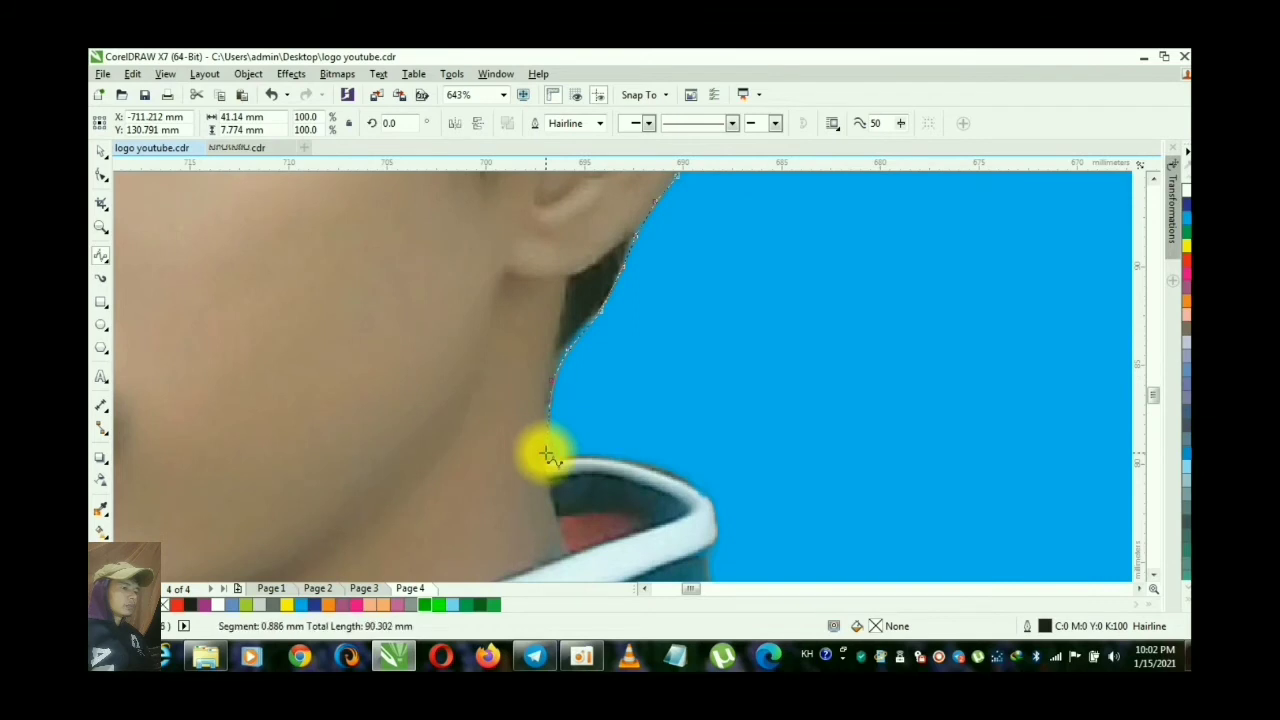
Step: Carry the outline from the back of the neck over the collar's upper rim to its outer end
click(586, 449)
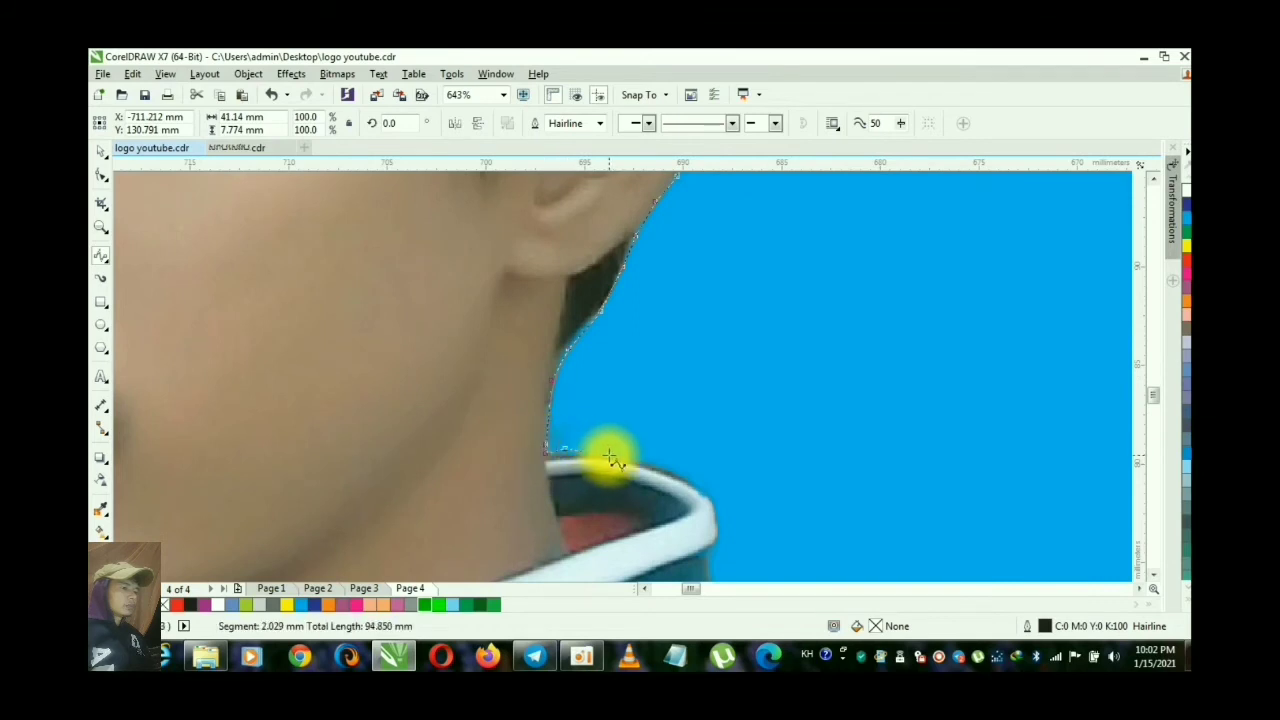
click(648, 465)
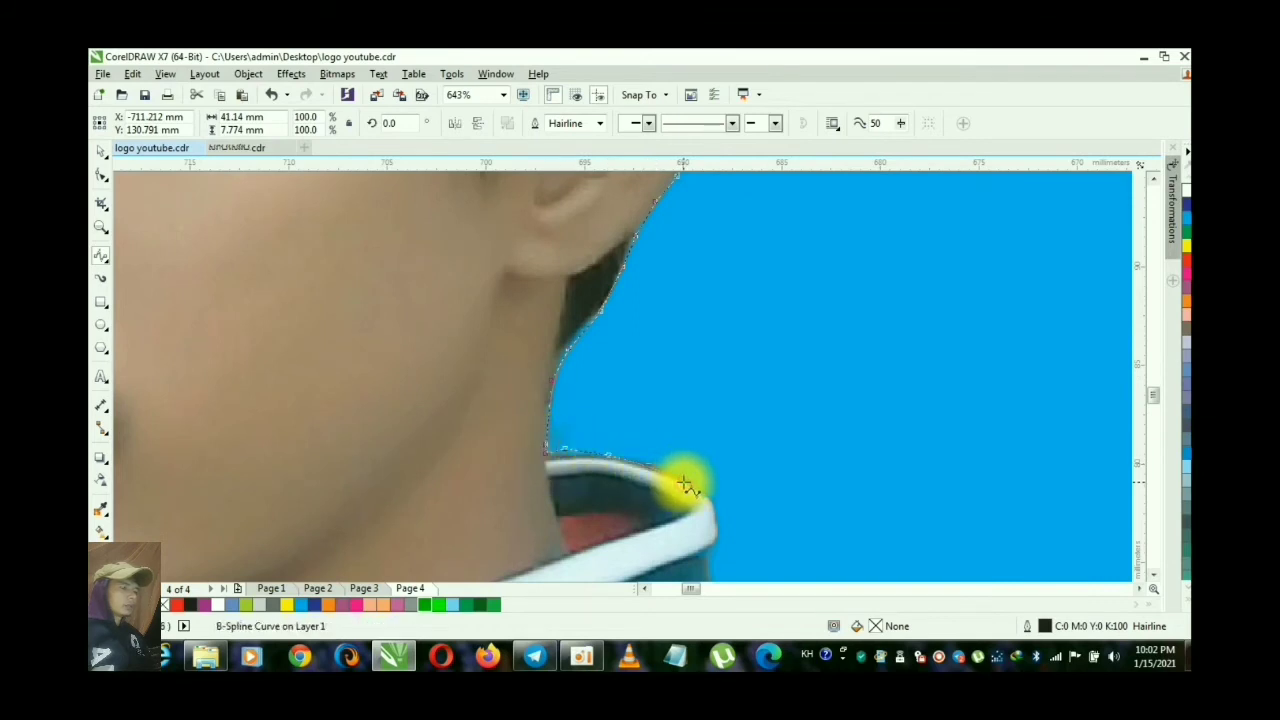
click(684, 484)
click(709, 504)
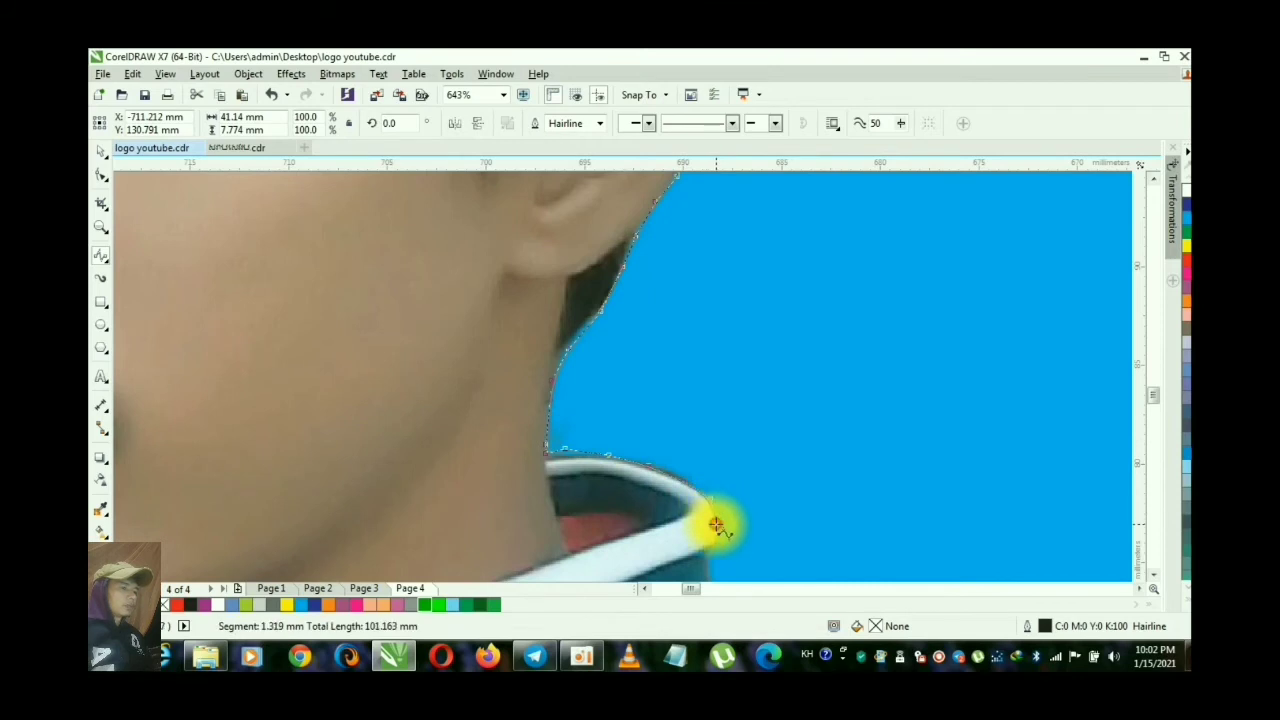
click(717, 525)
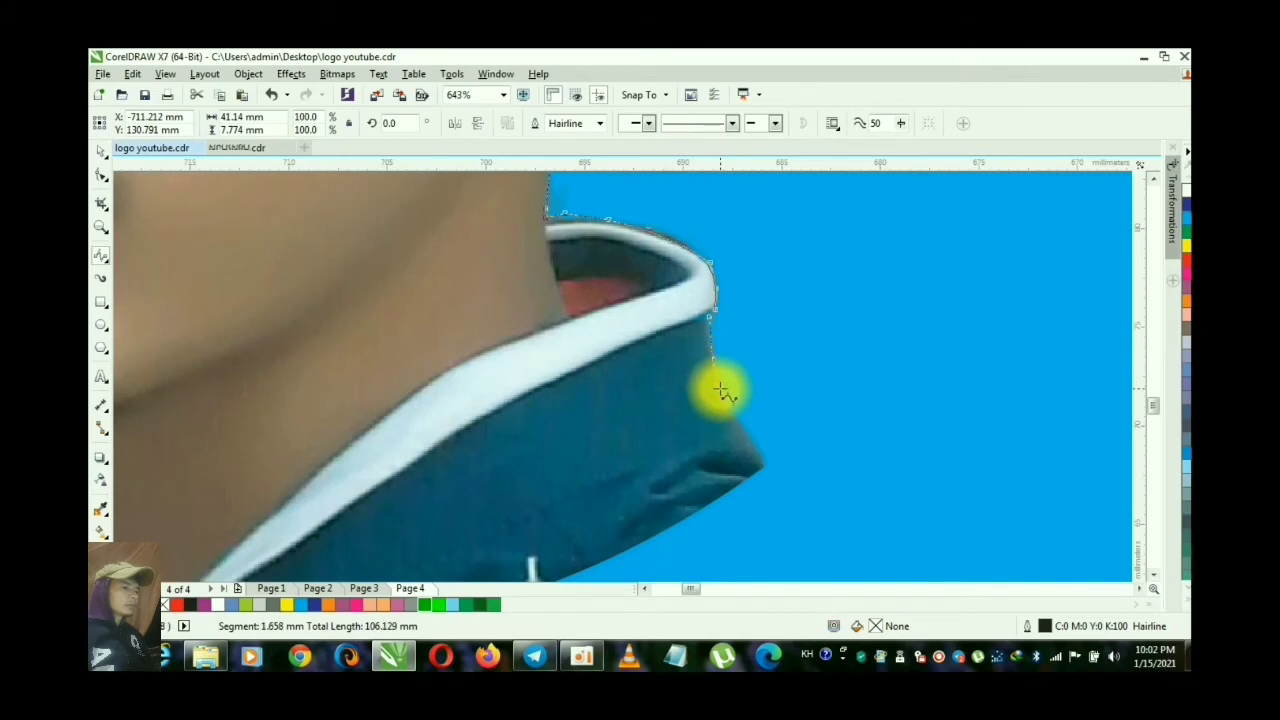
Step: Trace the shirt's back edge below the collar down to and around its pointed corner
click(717, 387)
click(734, 414)
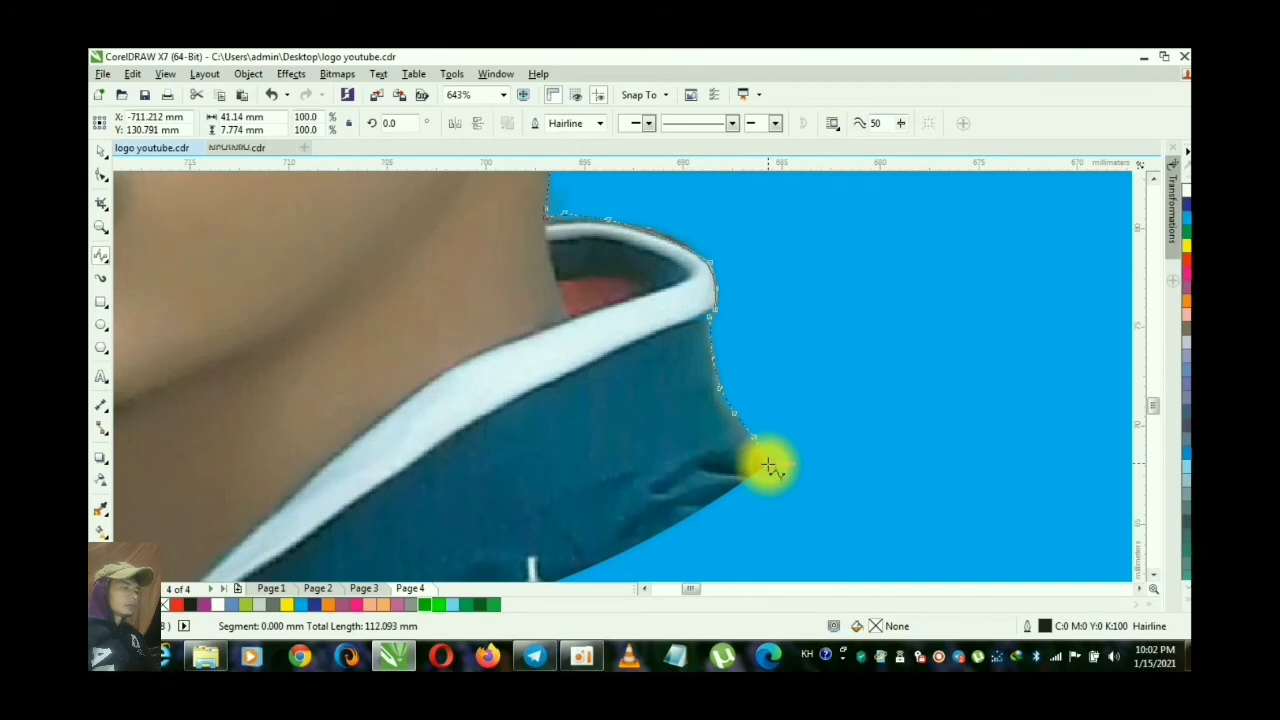
click(745, 484)
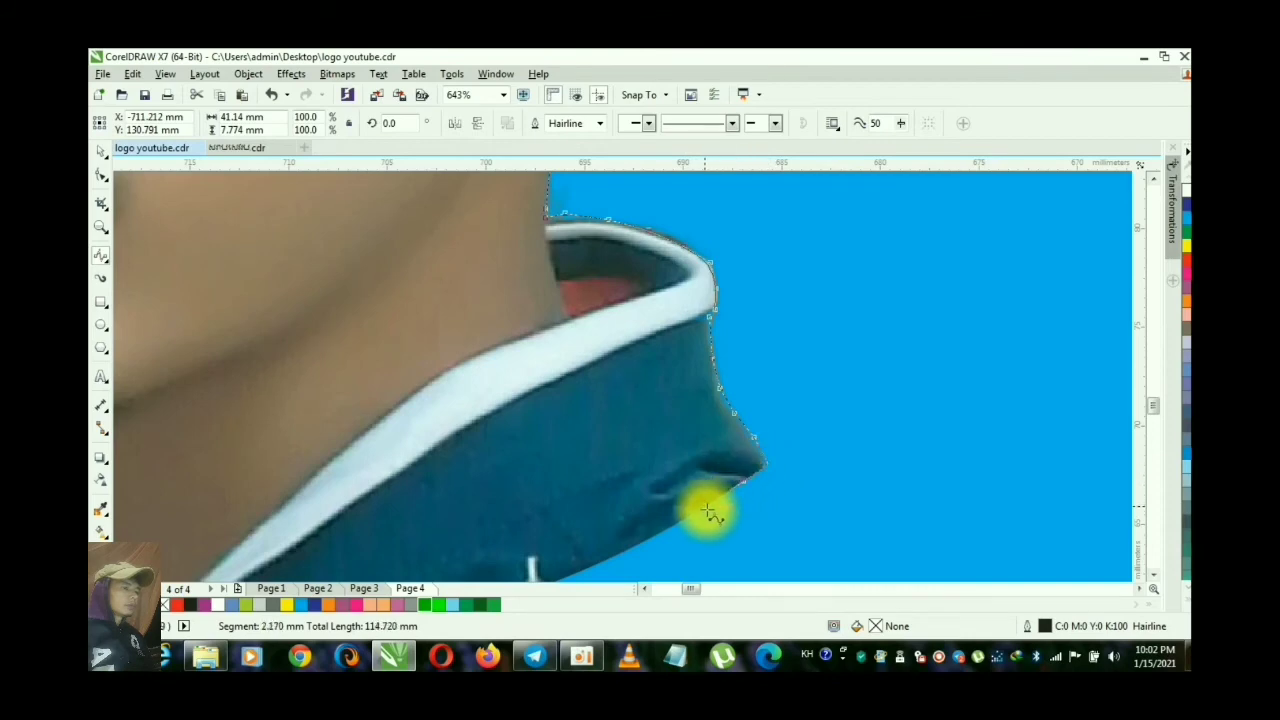
Step: Follow the shirt's curved lower edge from the pointed corner to just past the small white mark
click(655, 534)
click(611, 560)
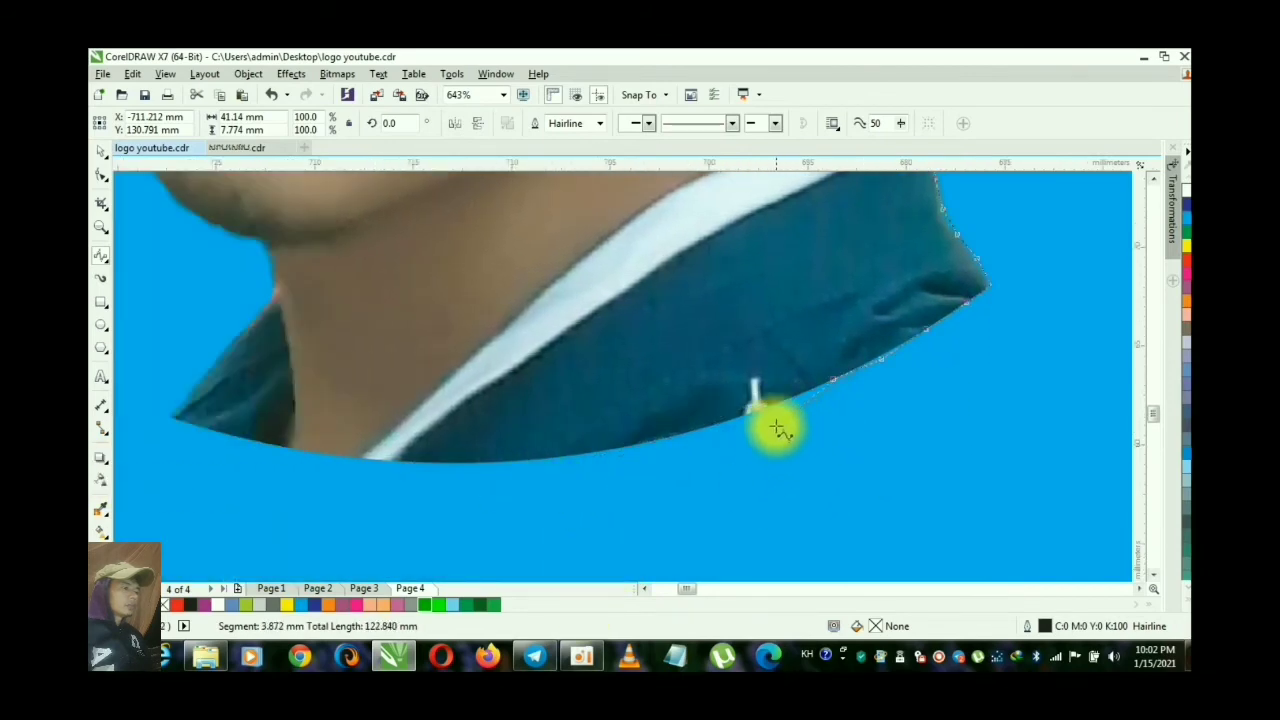
click(714, 427)
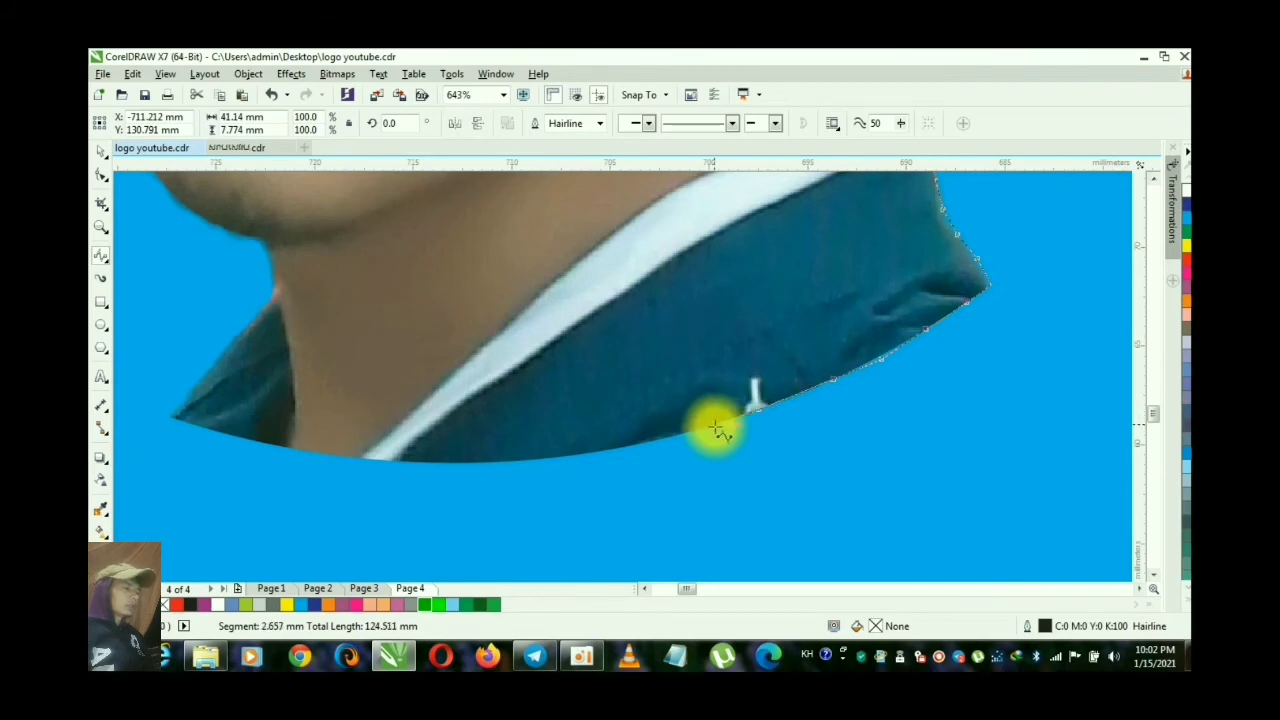
click(664, 441)
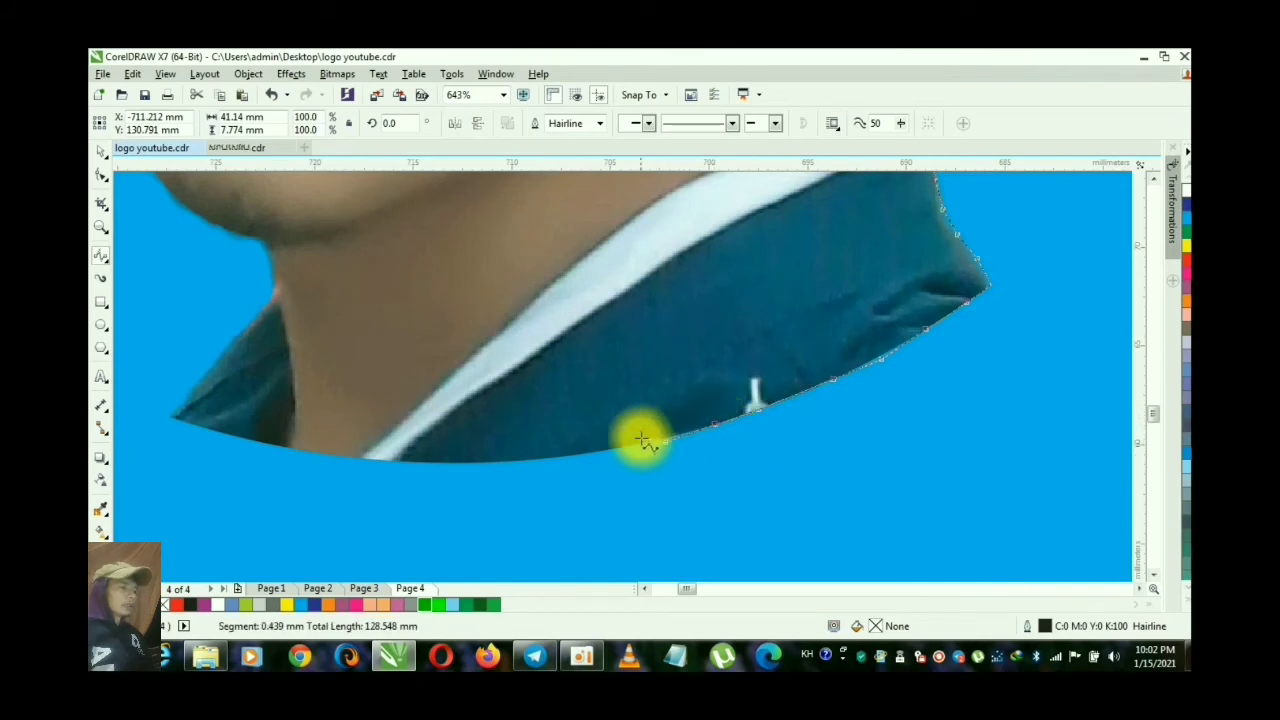
click(619, 443)
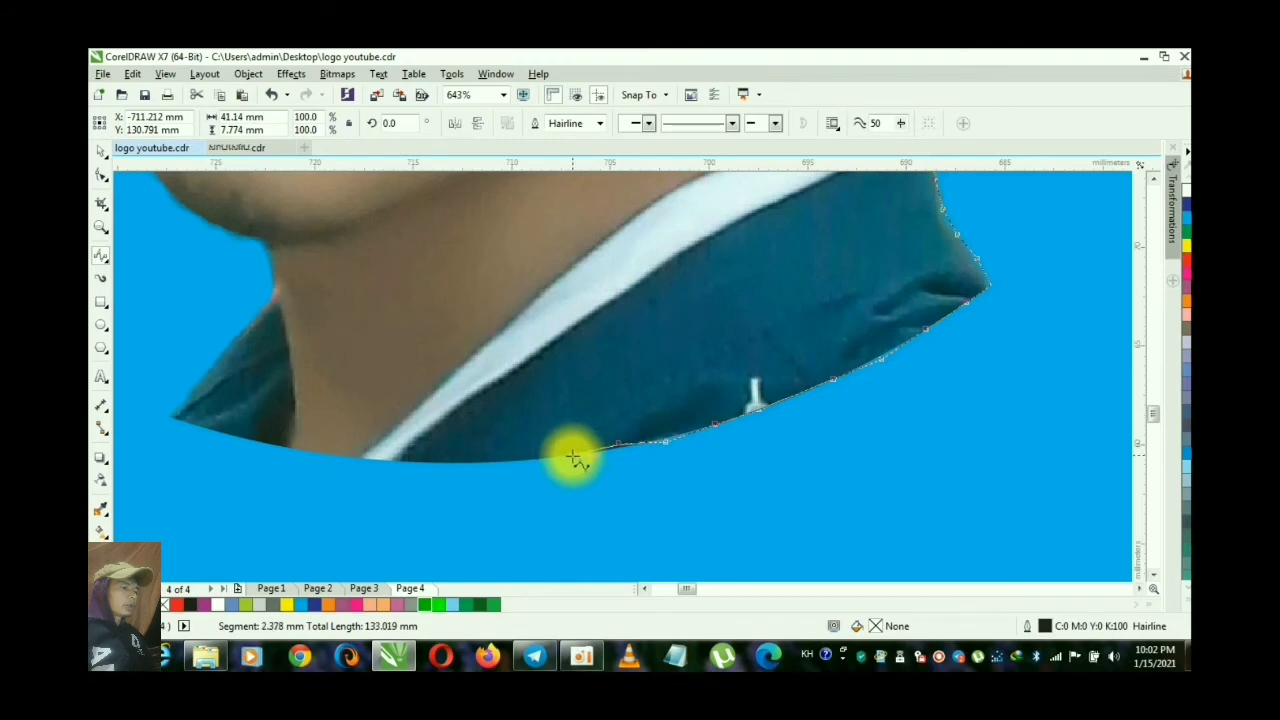
Step: Extend the outline along the shirt's lower edge to the bottom end of the white collar trim
click(572, 457)
click(519, 457)
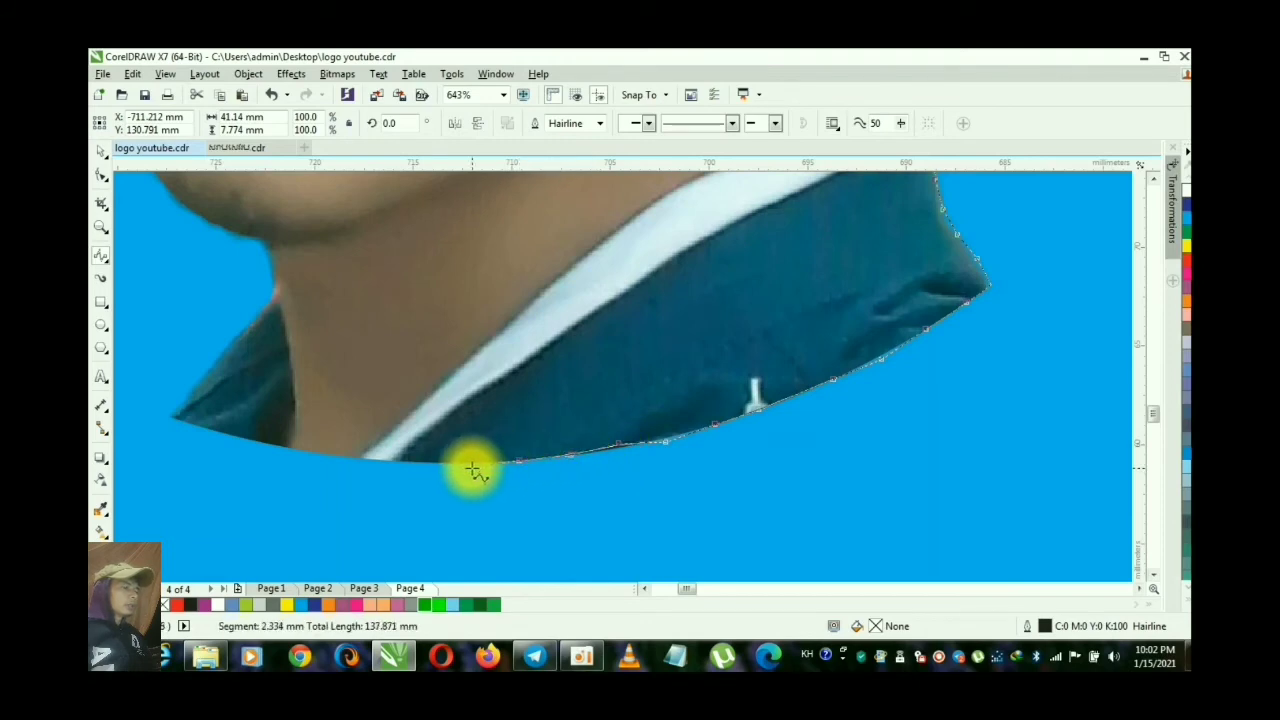
click(471, 463)
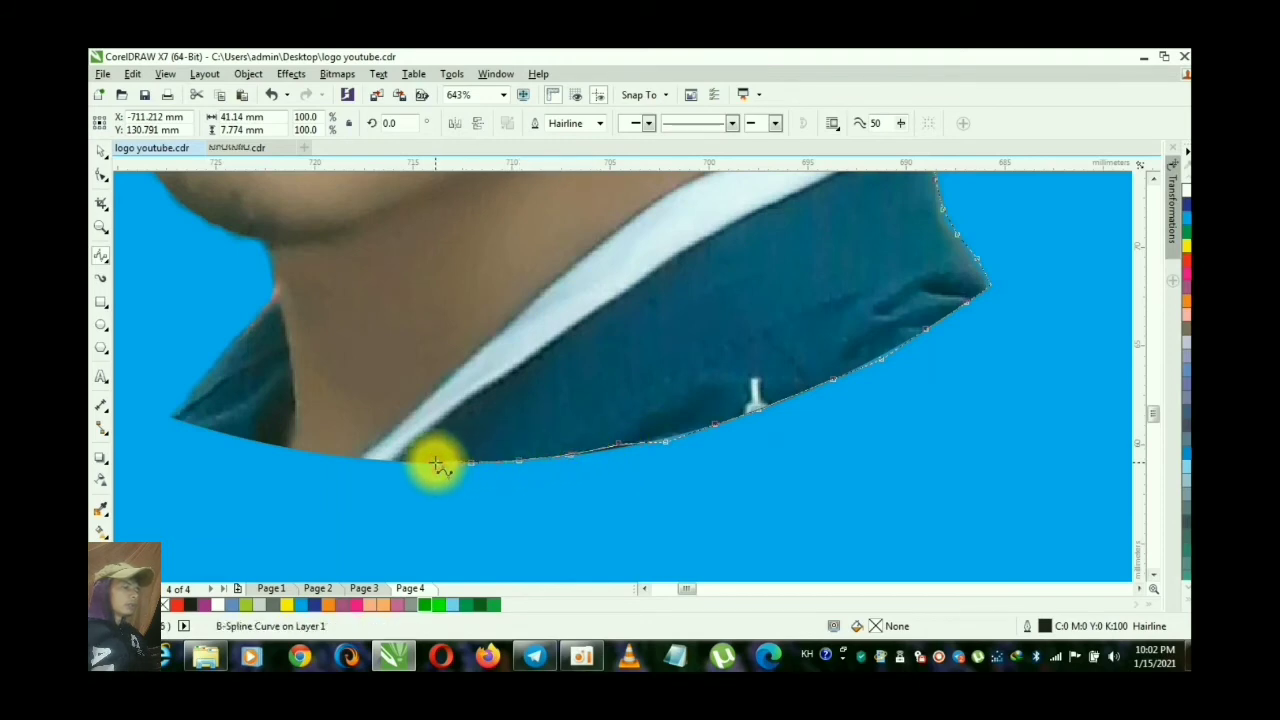
click(436, 463)
click(386, 461)
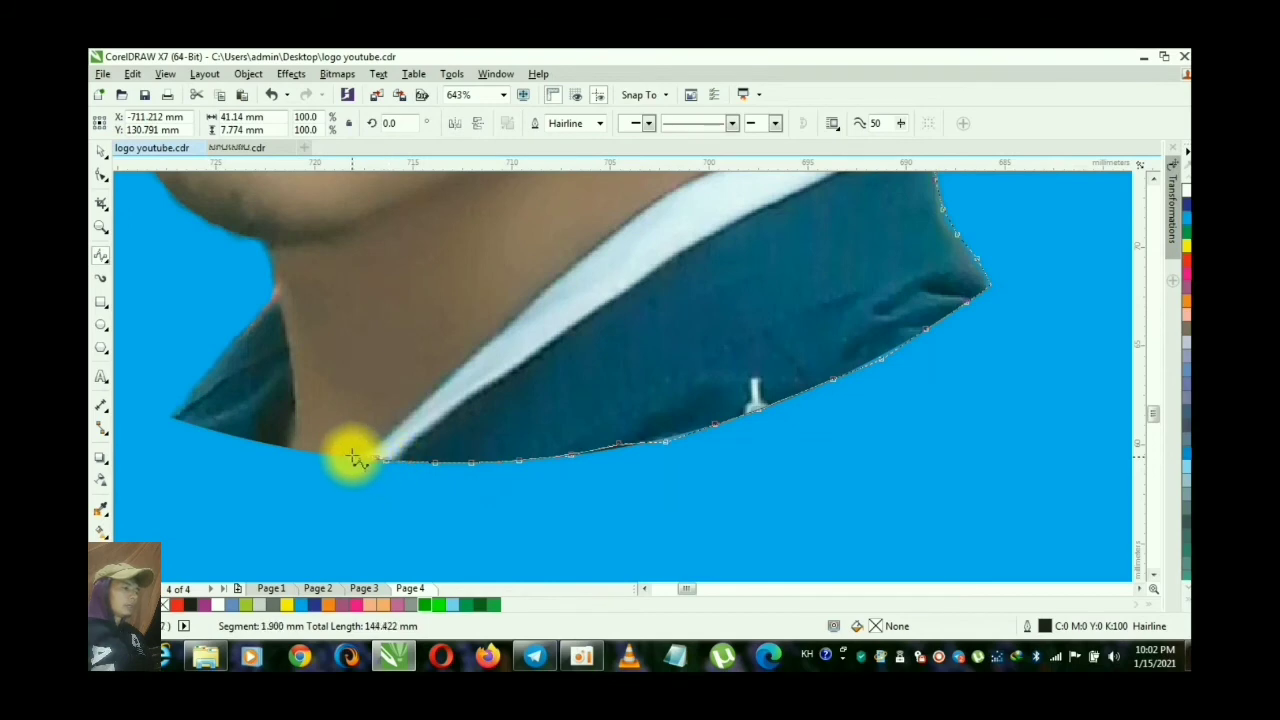
Step: Trace the portrait's lower edge across the base of the neck to near the front tip of the collar
click(352, 459)
click(306, 456)
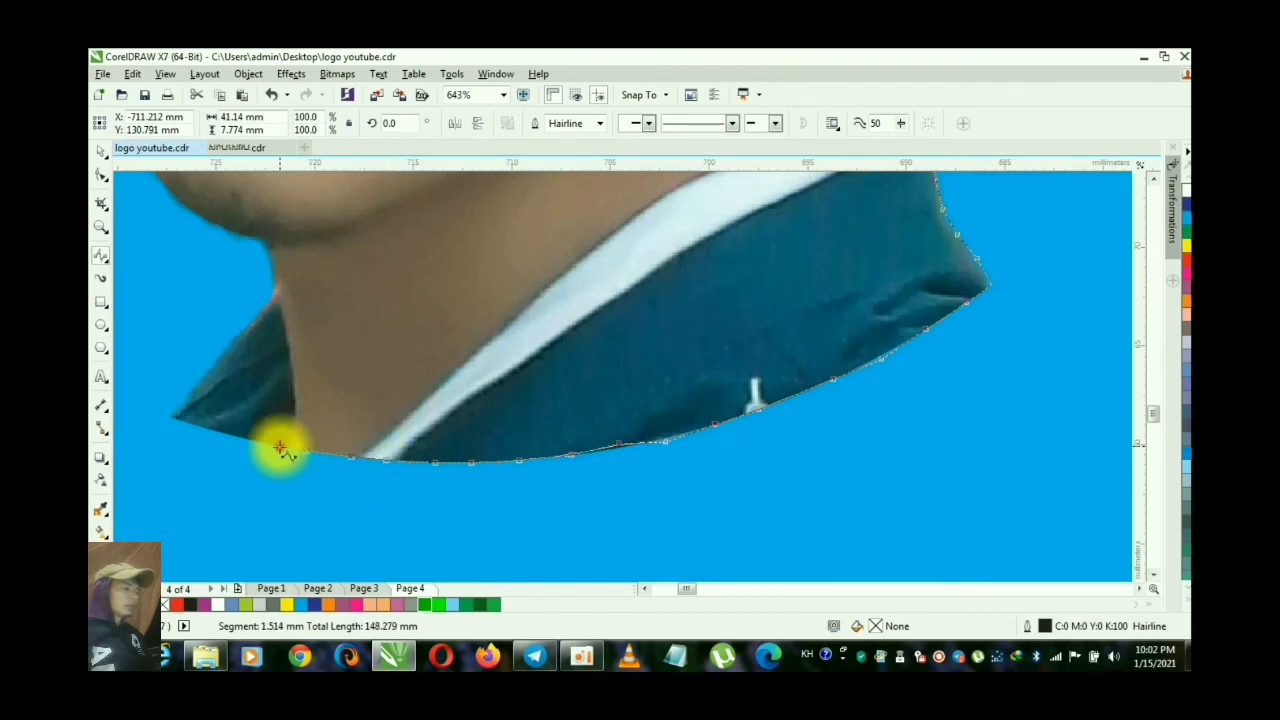
click(280, 450)
click(248, 441)
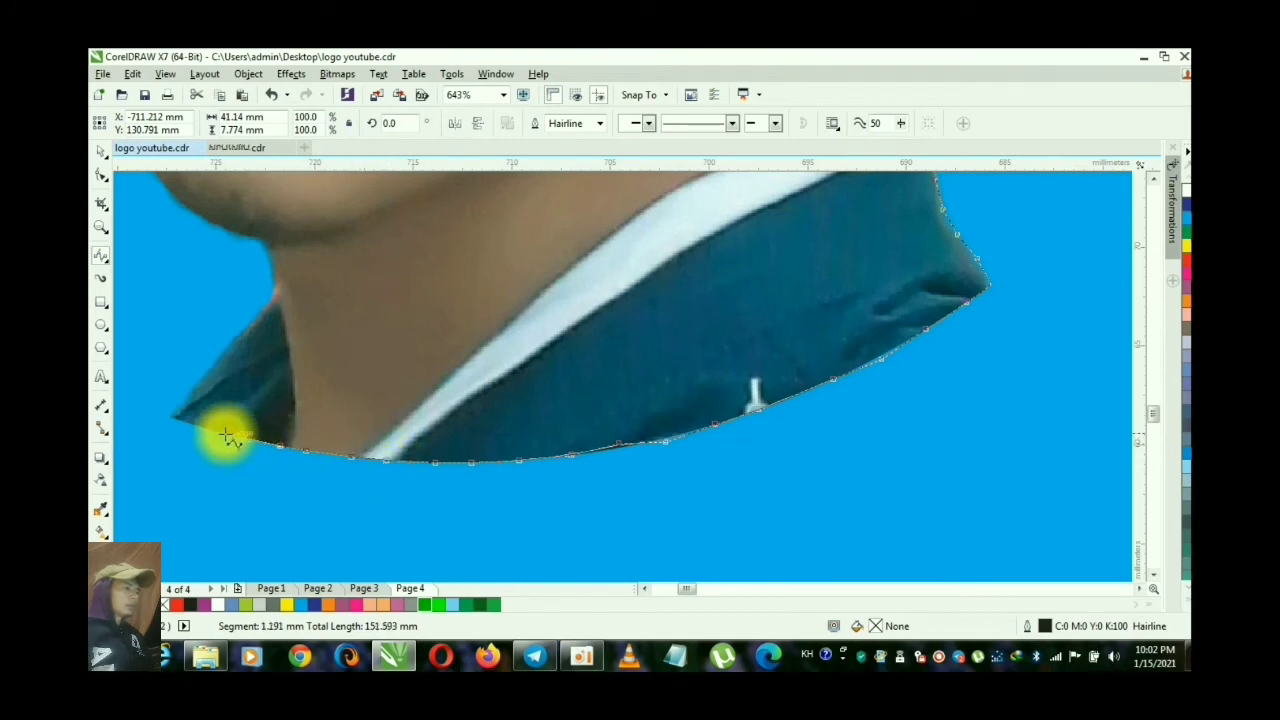
click(198, 427)
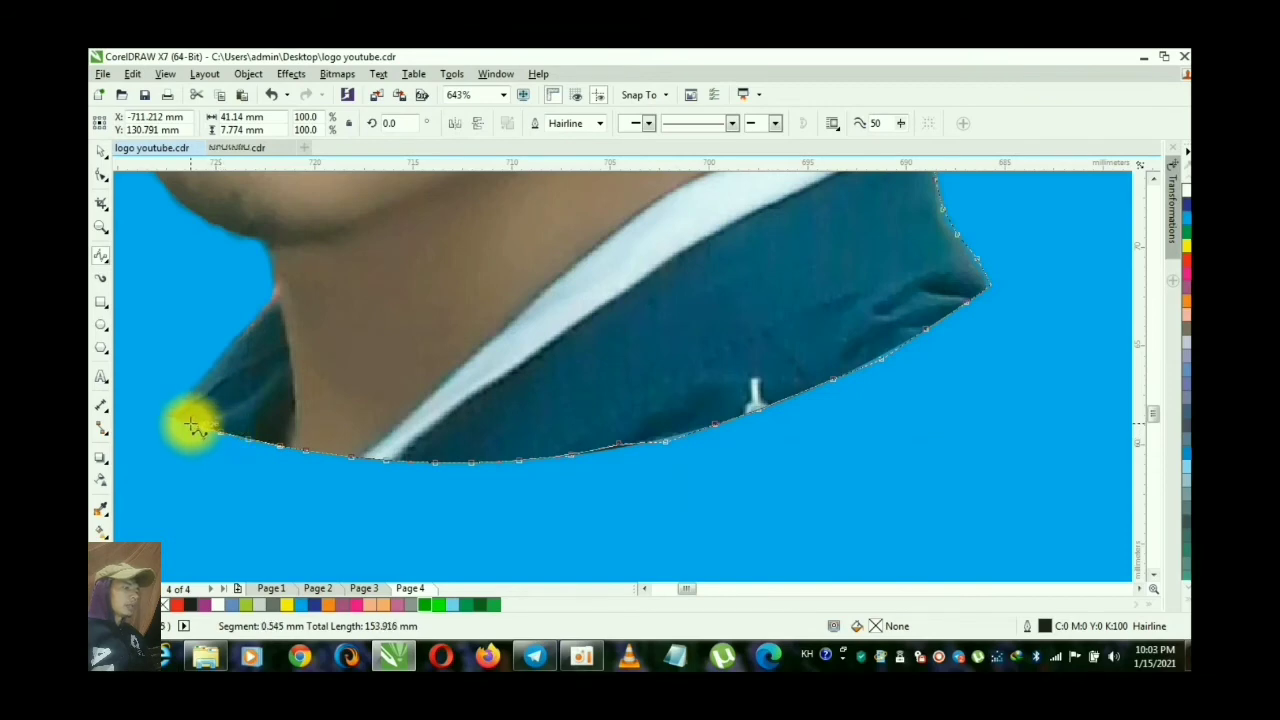
click(188, 421)
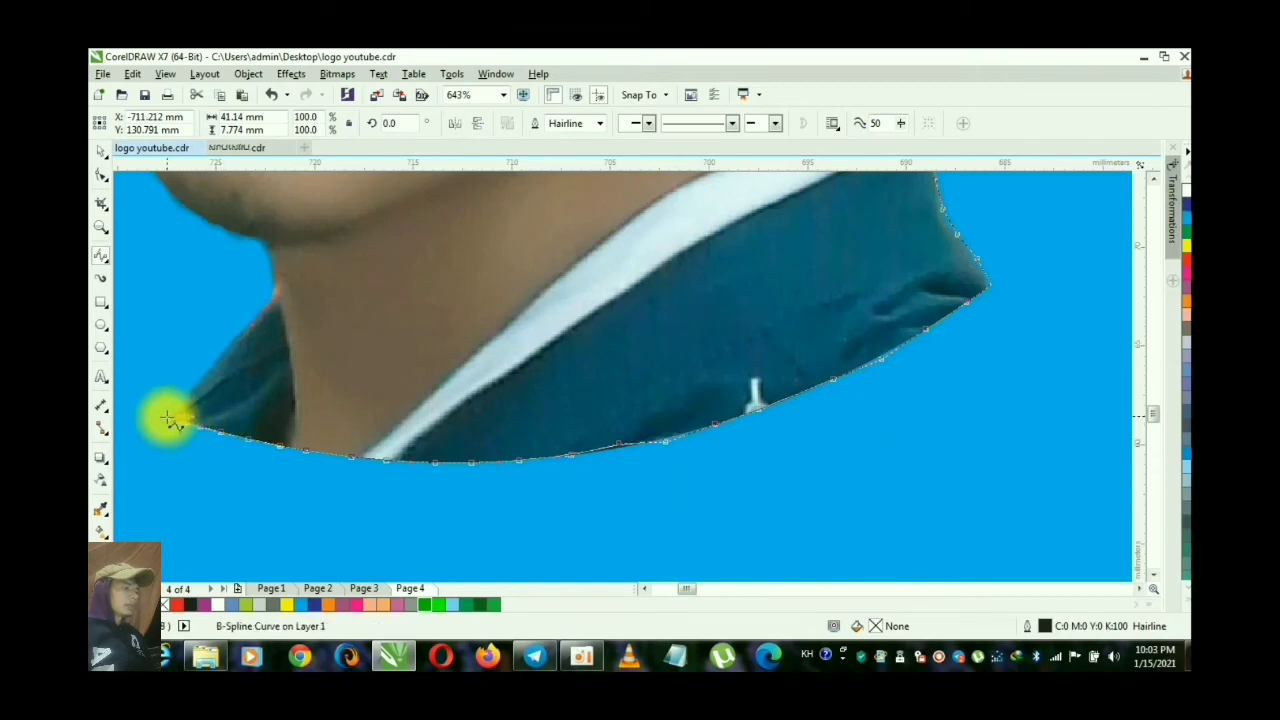
Step: Turn the outline around the front collar tip and trace up the collar and neck to below the chin
click(168, 416)
click(209, 366)
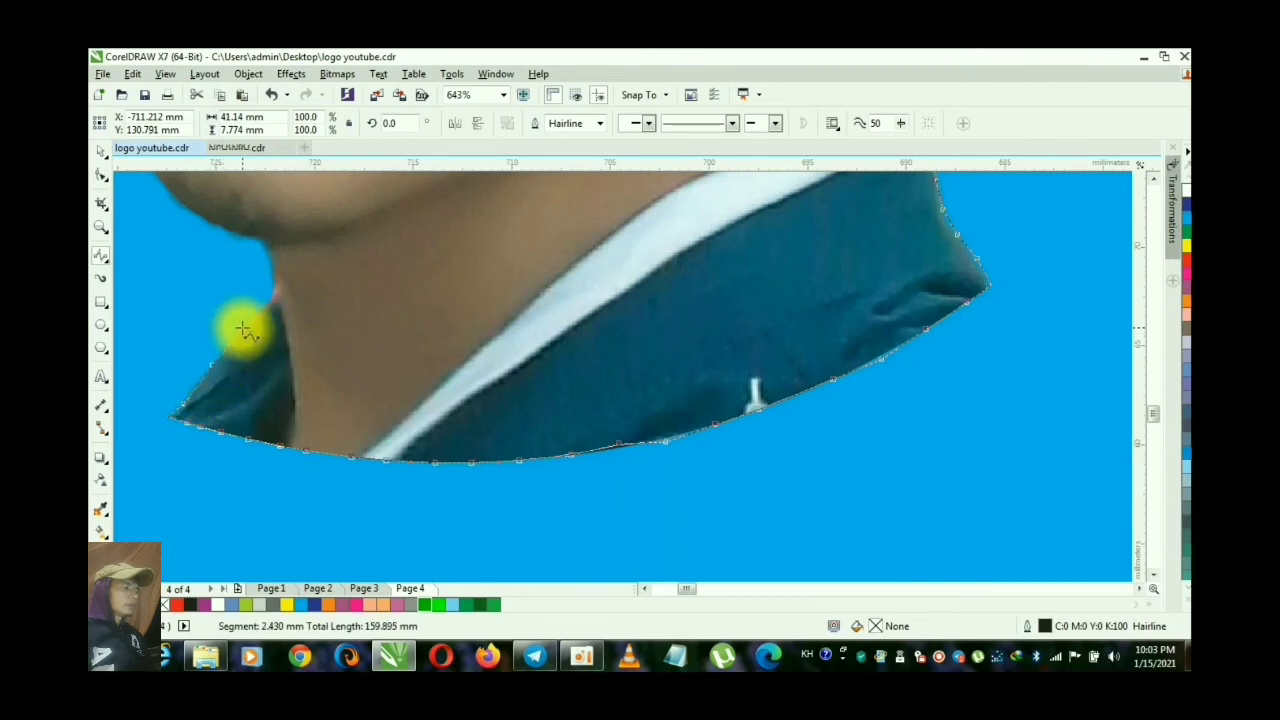
click(270, 255)
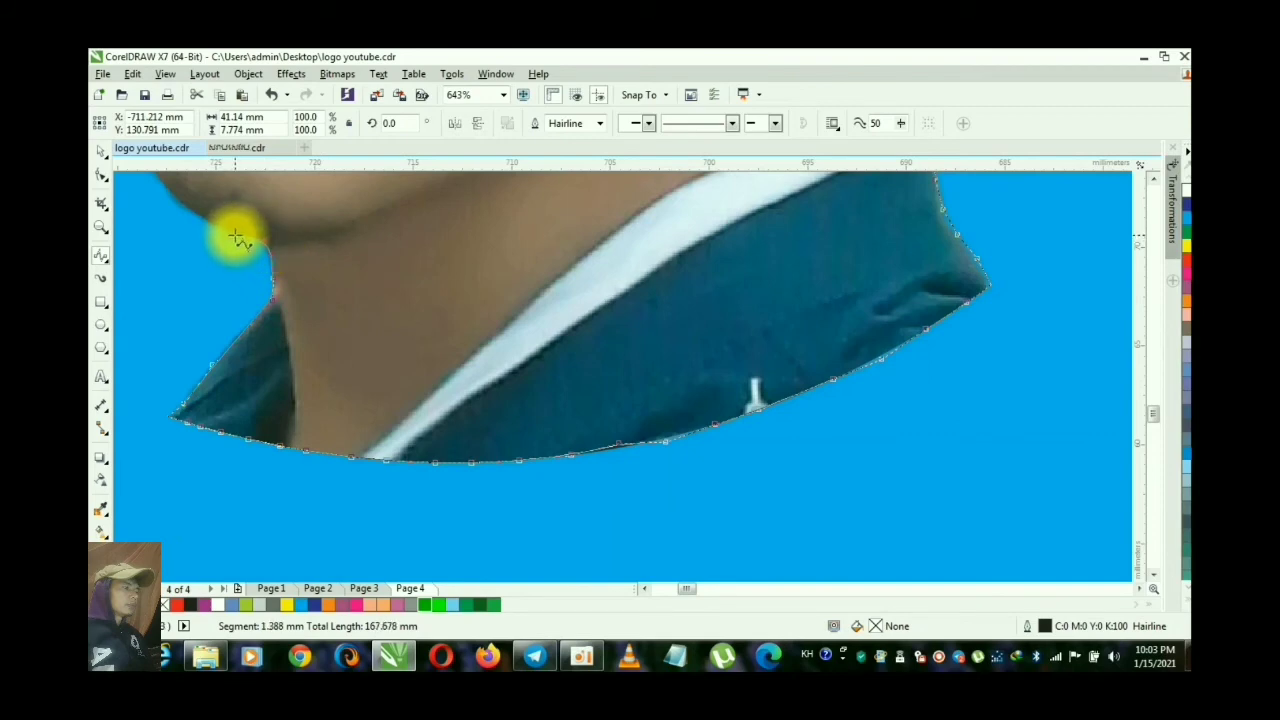
Step: Trace the B-spline around the underside and front of the chin up to beside the lower lip
click(233, 238)
click(200, 218)
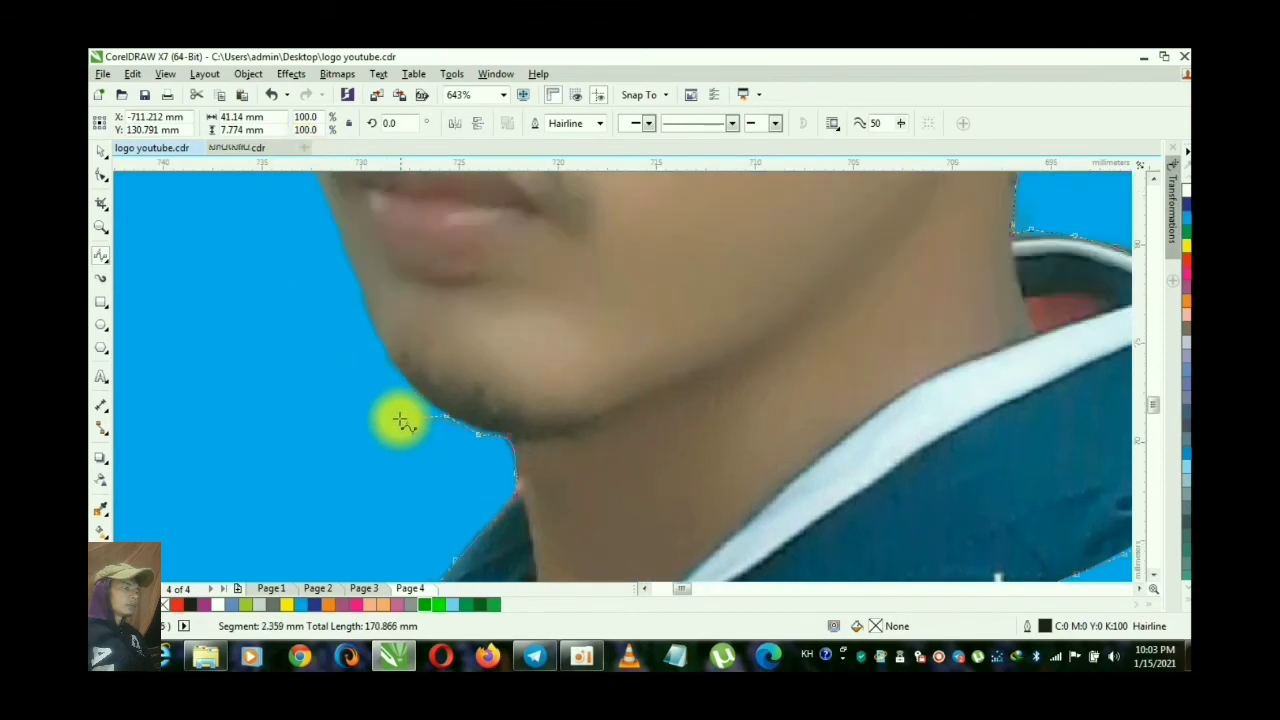
click(403, 376)
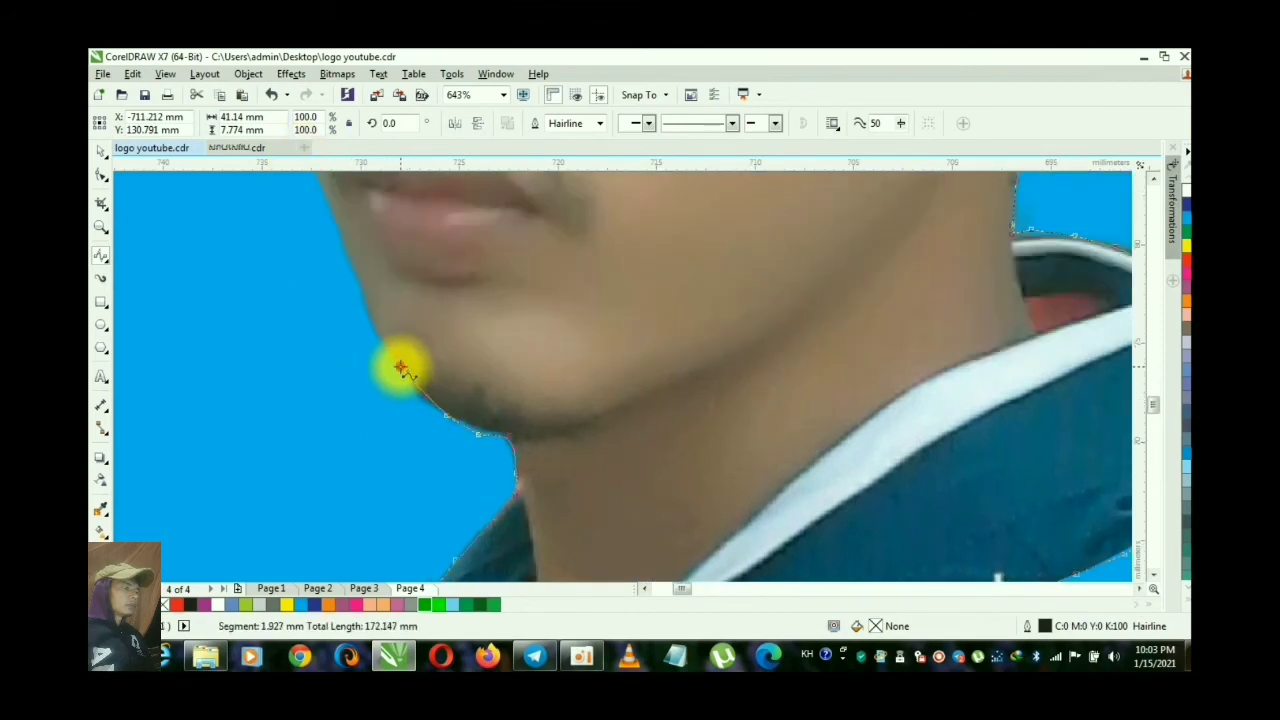
click(375, 320)
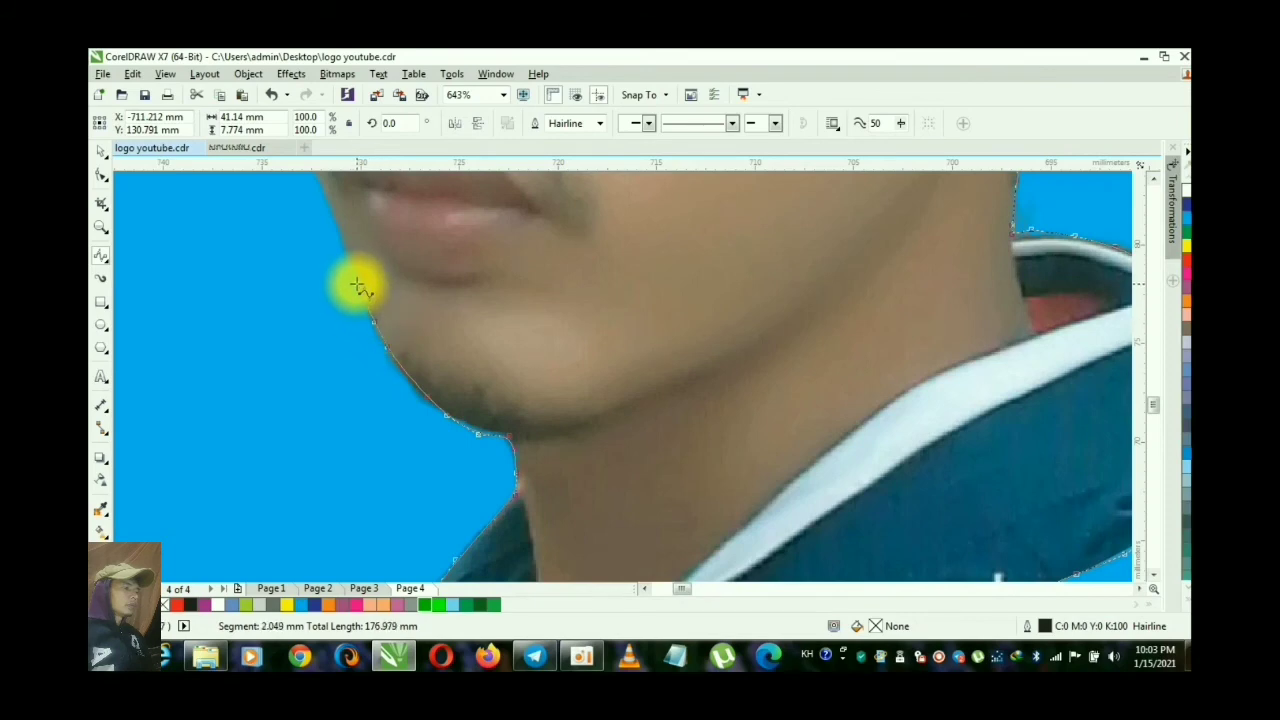
click(356, 283)
click(345, 262)
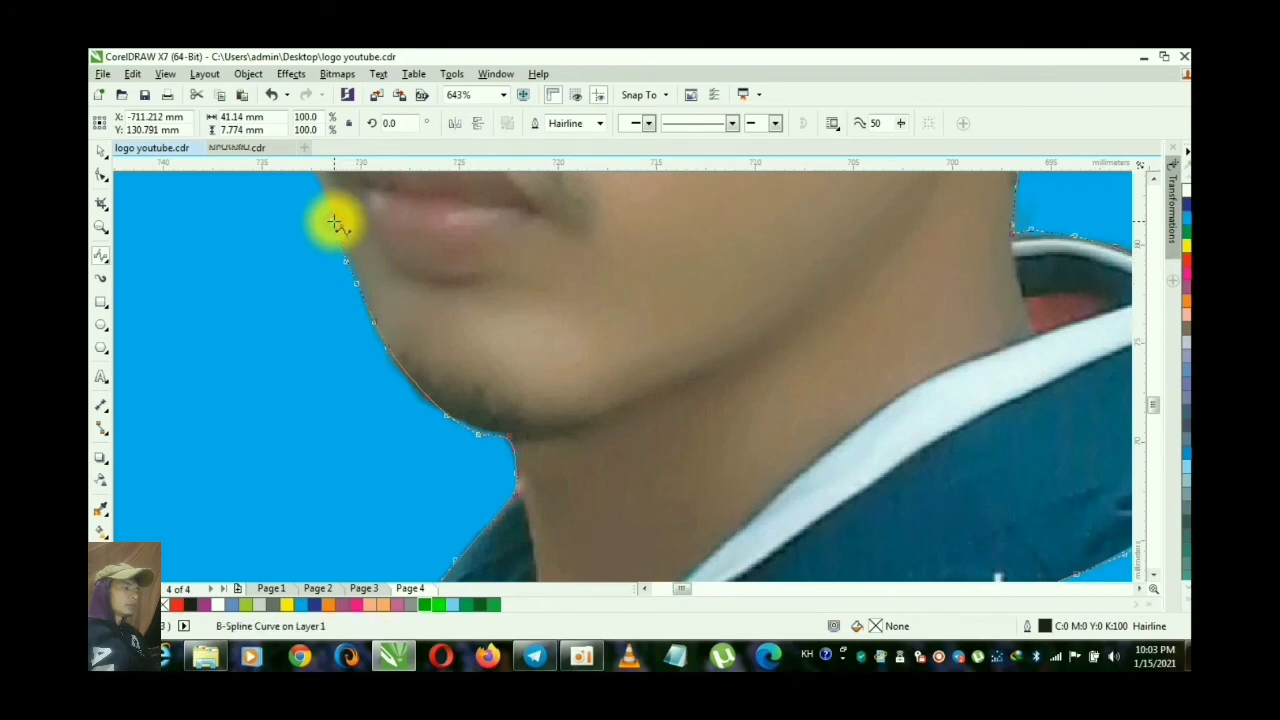
click(335, 222)
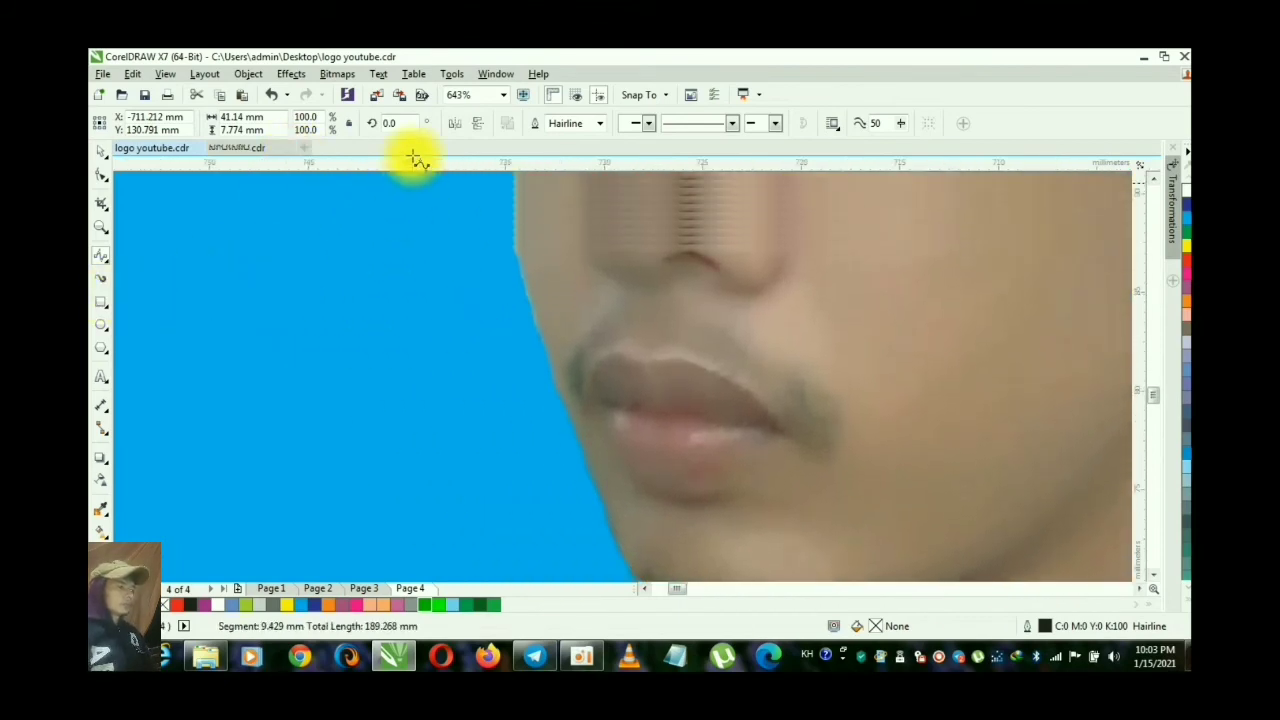
Step: Continue the outline up the face edge from beside the mouth to the level of the nose
click(571, 441)
click(560, 409)
double_click(551, 392)
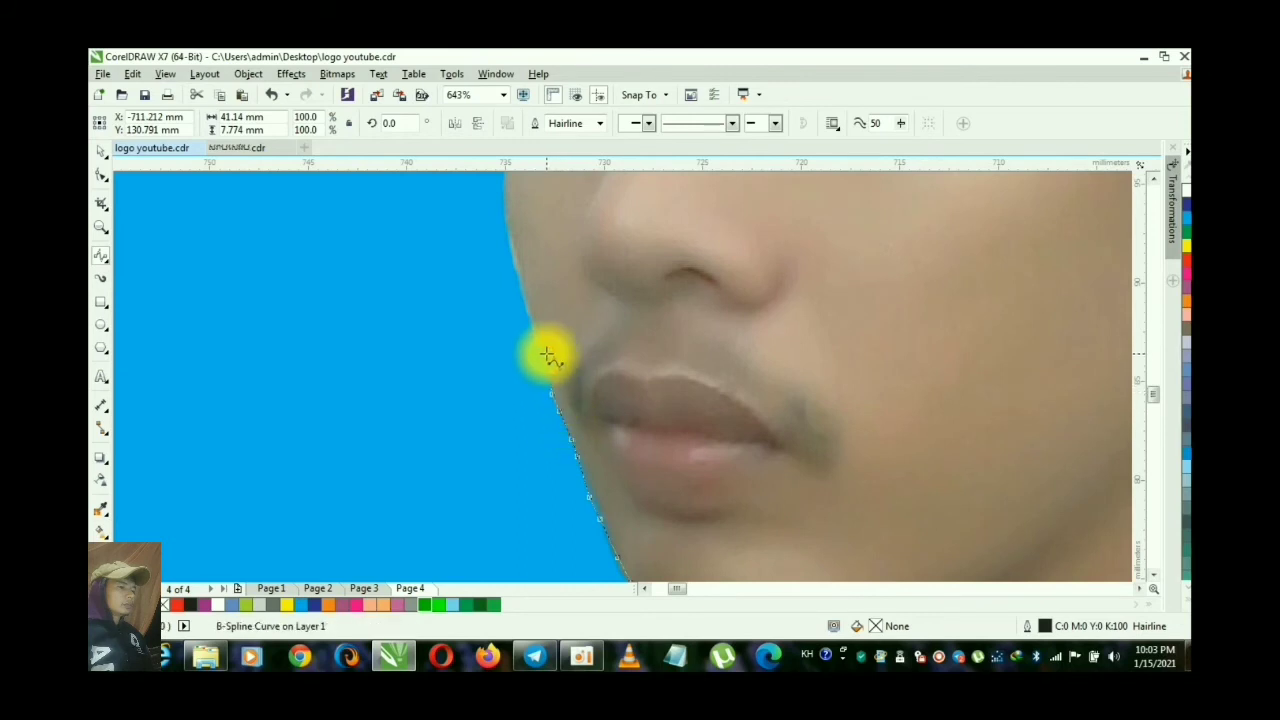
click(543, 349)
click(529, 309)
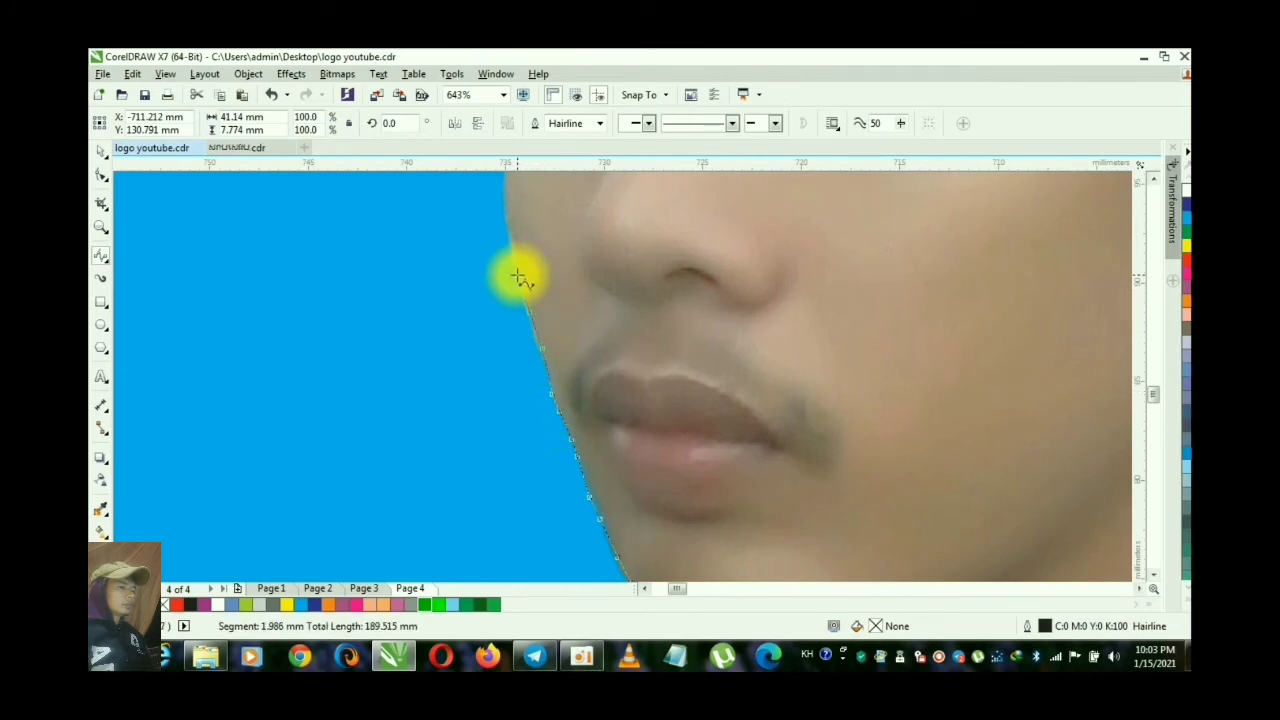
click(514, 245)
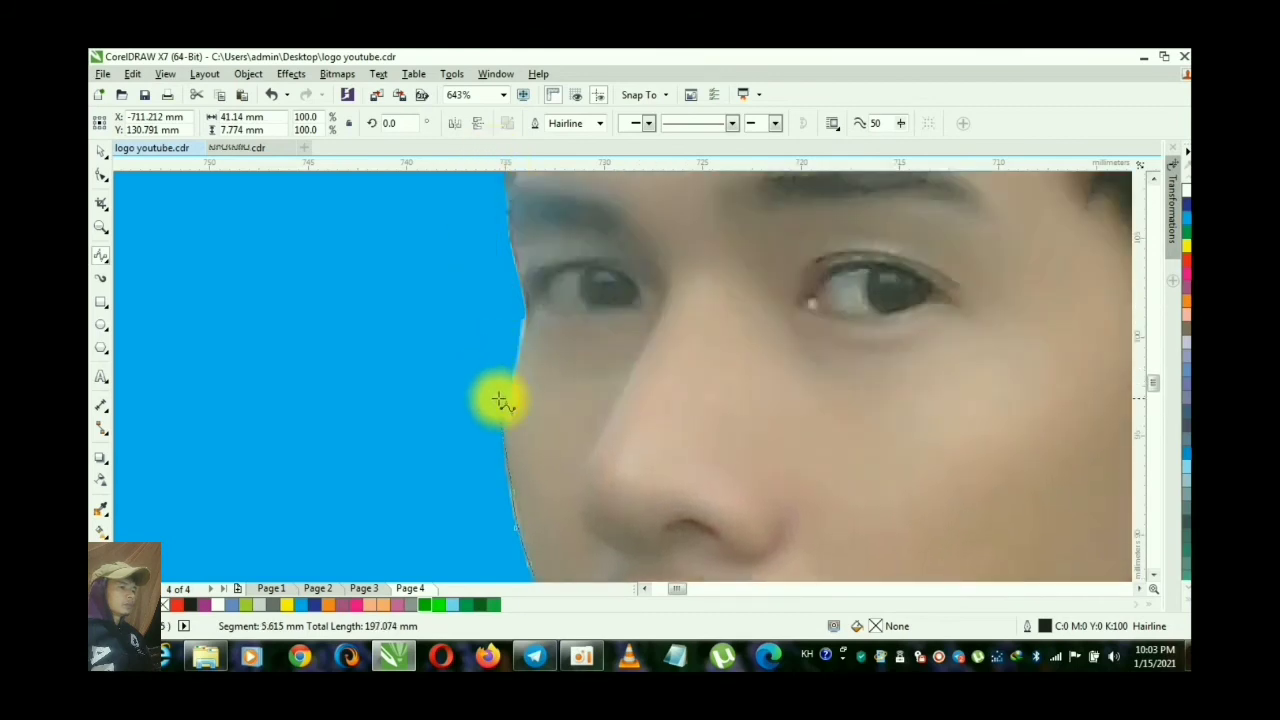
Step: Continue the B-spline up the face edge from nose level, over the cheek and past the eye to the eyebrow
click(502, 464)
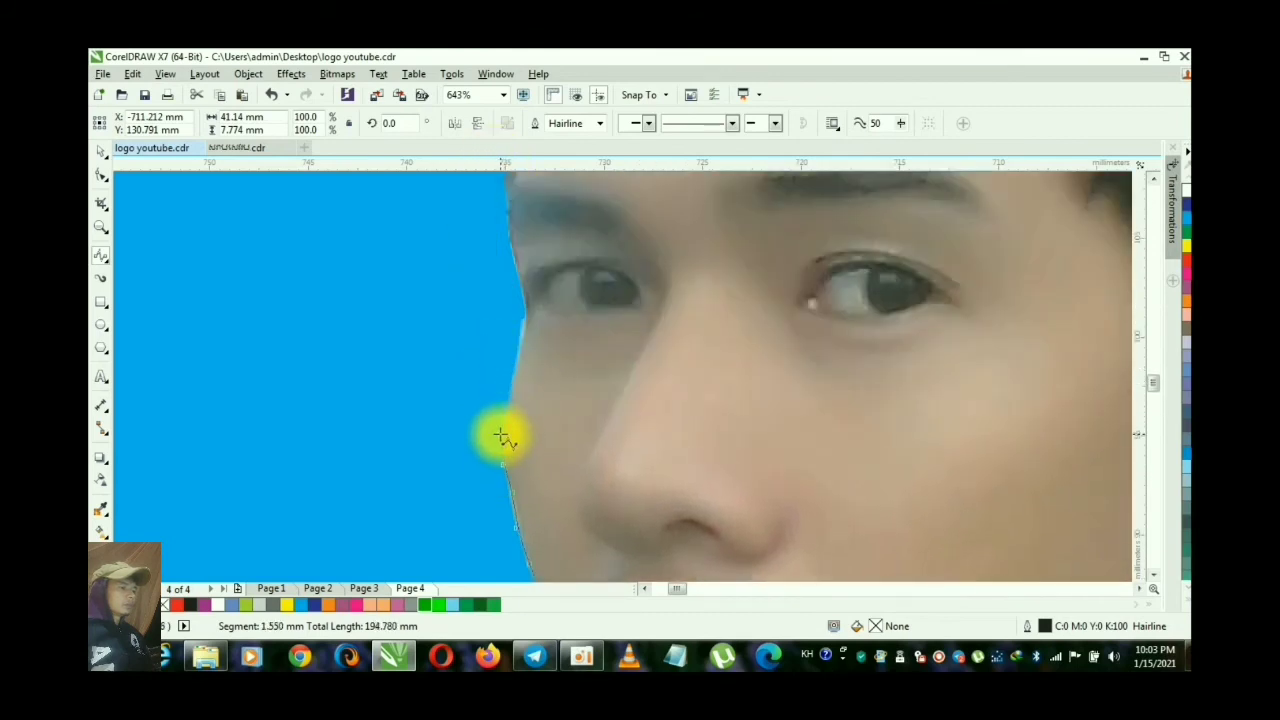
click(500, 433)
click(506, 410)
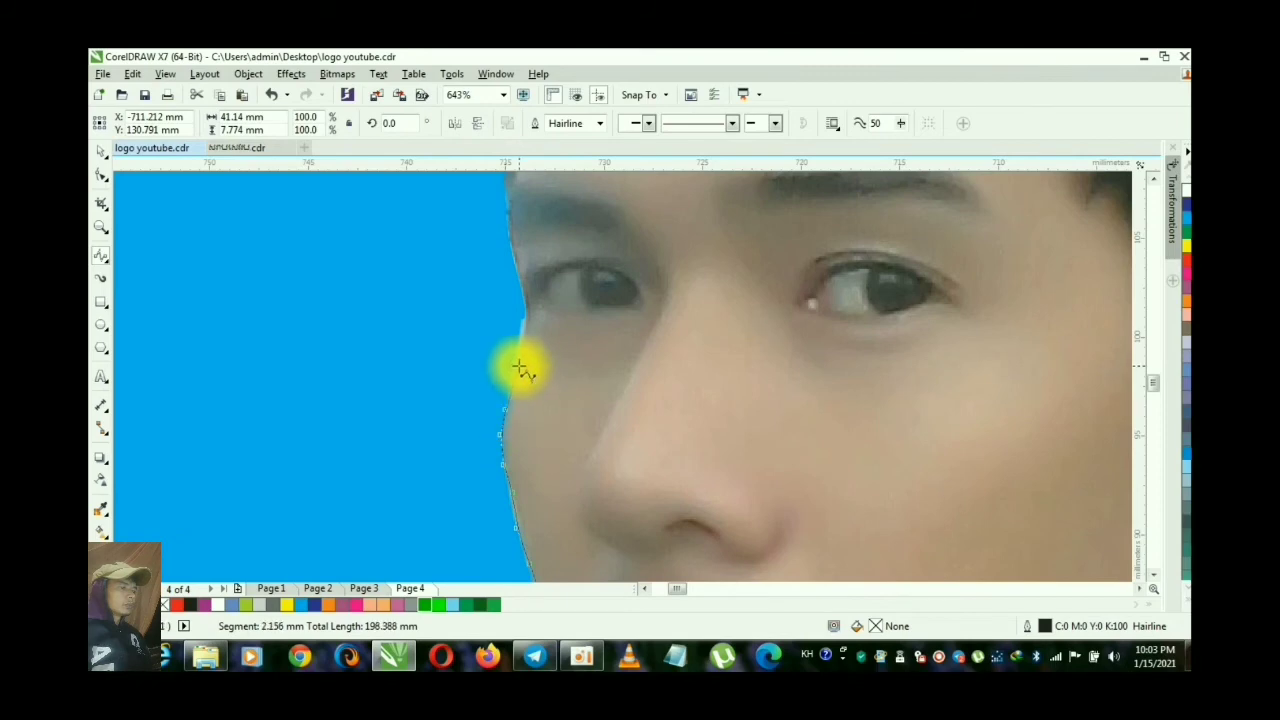
click(513, 375)
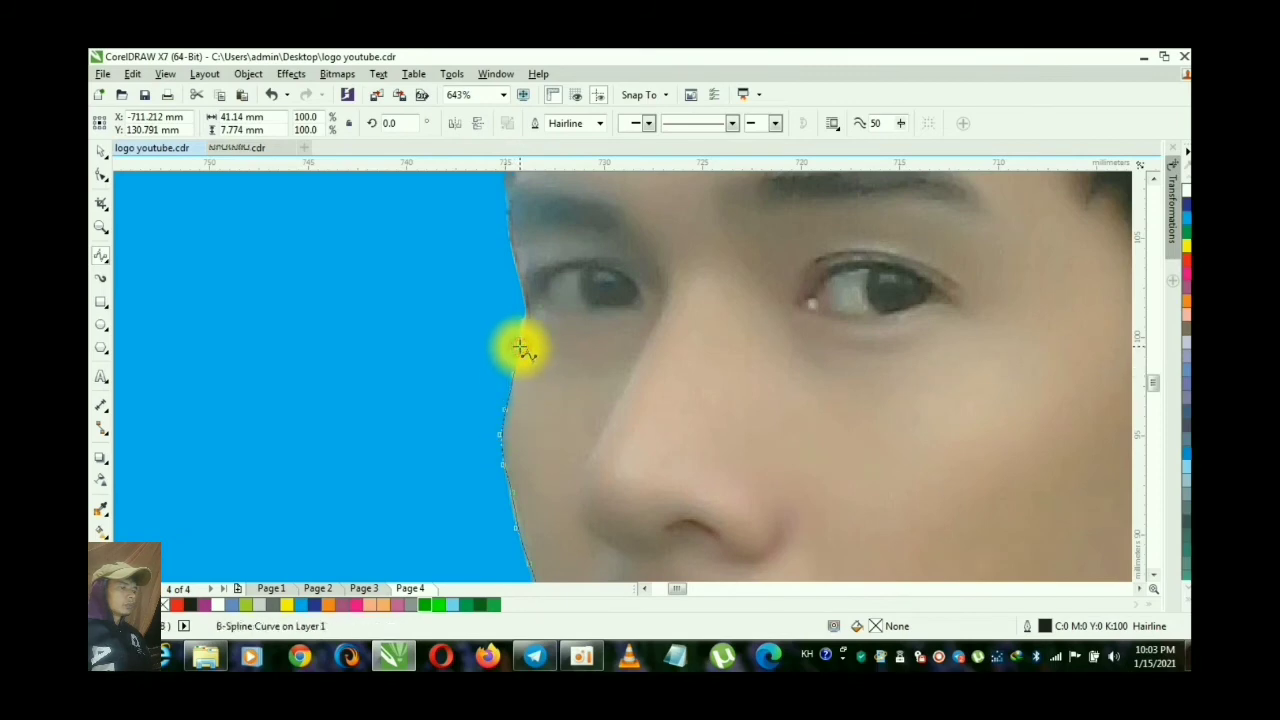
click(525, 295)
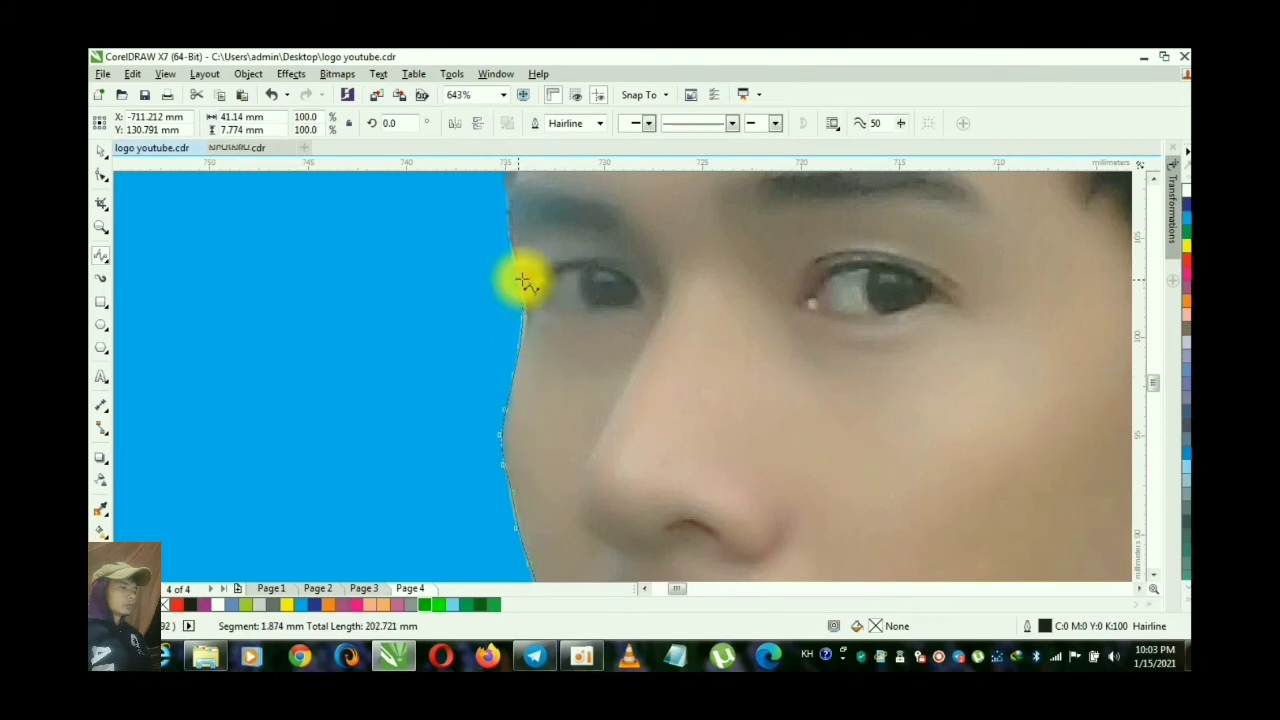
click(522, 281)
click(509, 229)
click(518, 176)
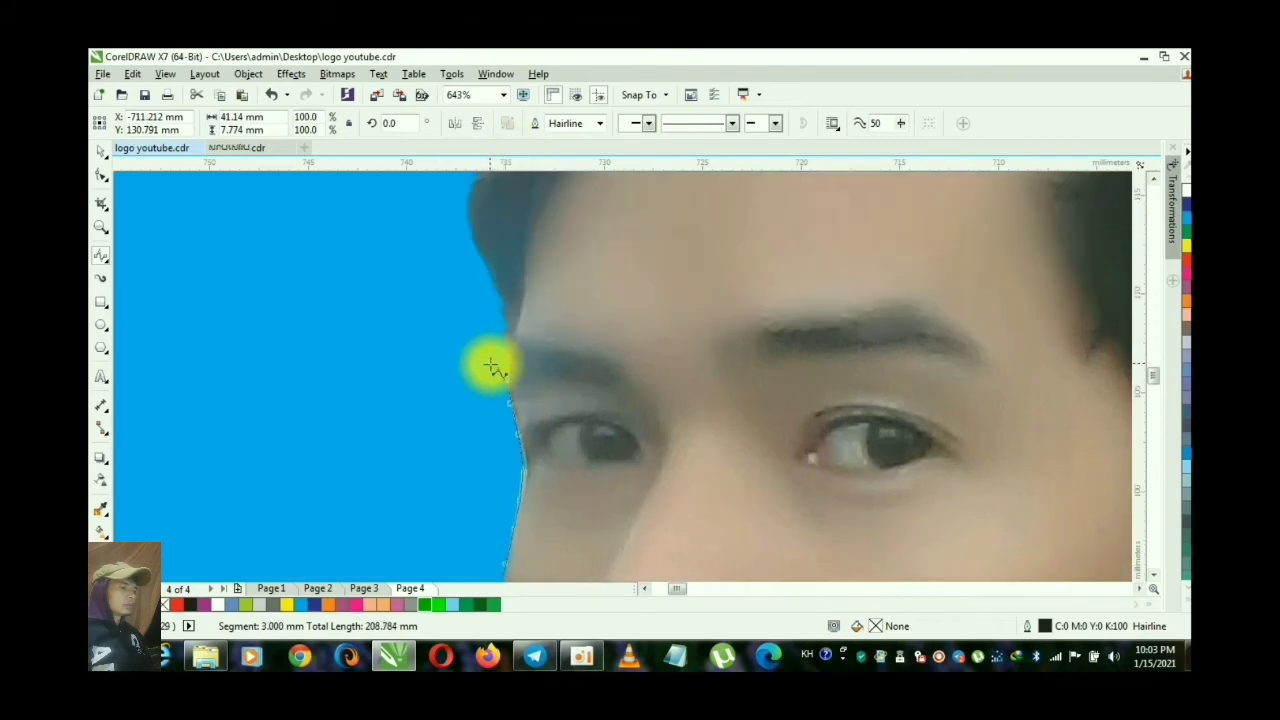
Step: Trace the outline from the eyebrow up the temple and along the lower edge of the side hair
click(506, 360)
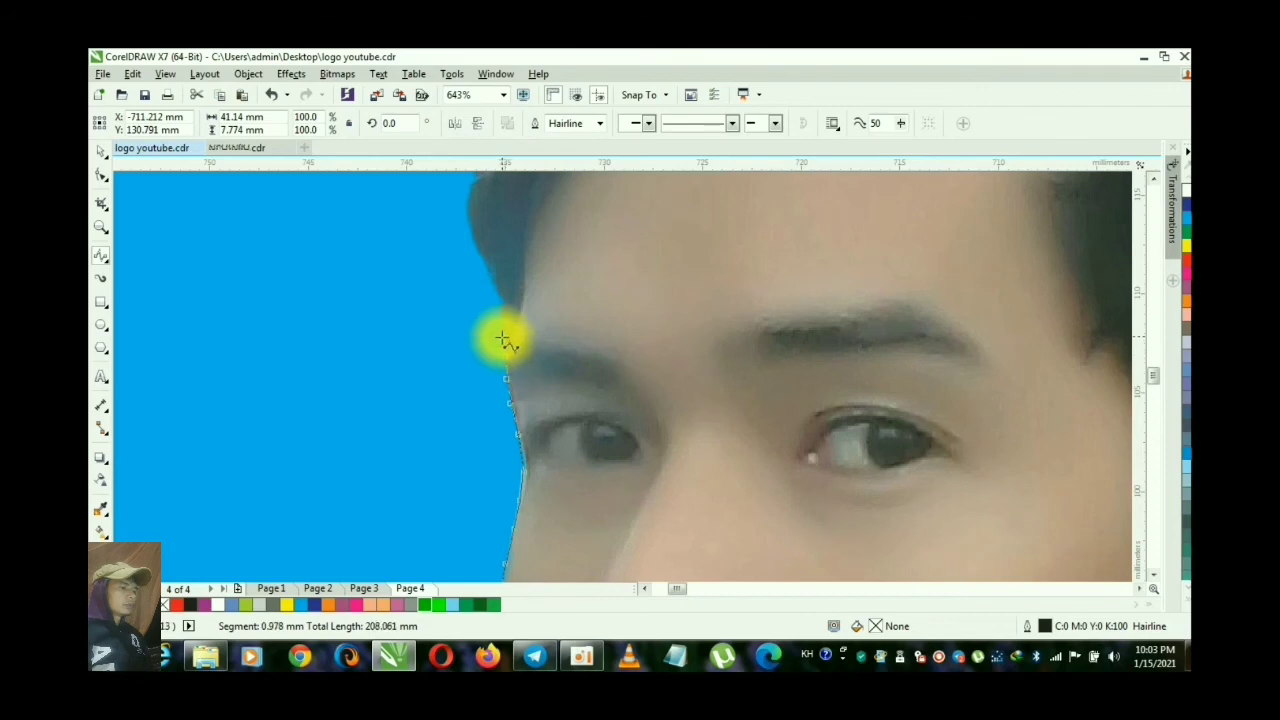
click(504, 331)
click(504, 311)
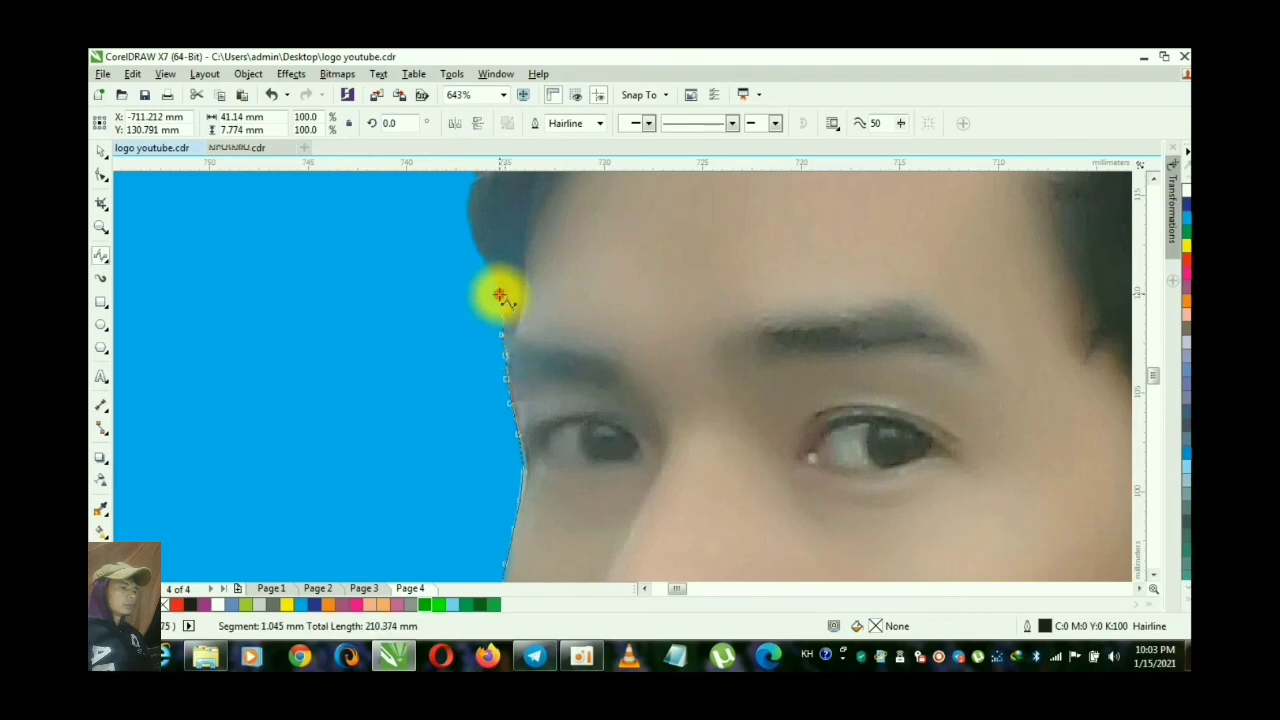
click(494, 289)
click(486, 266)
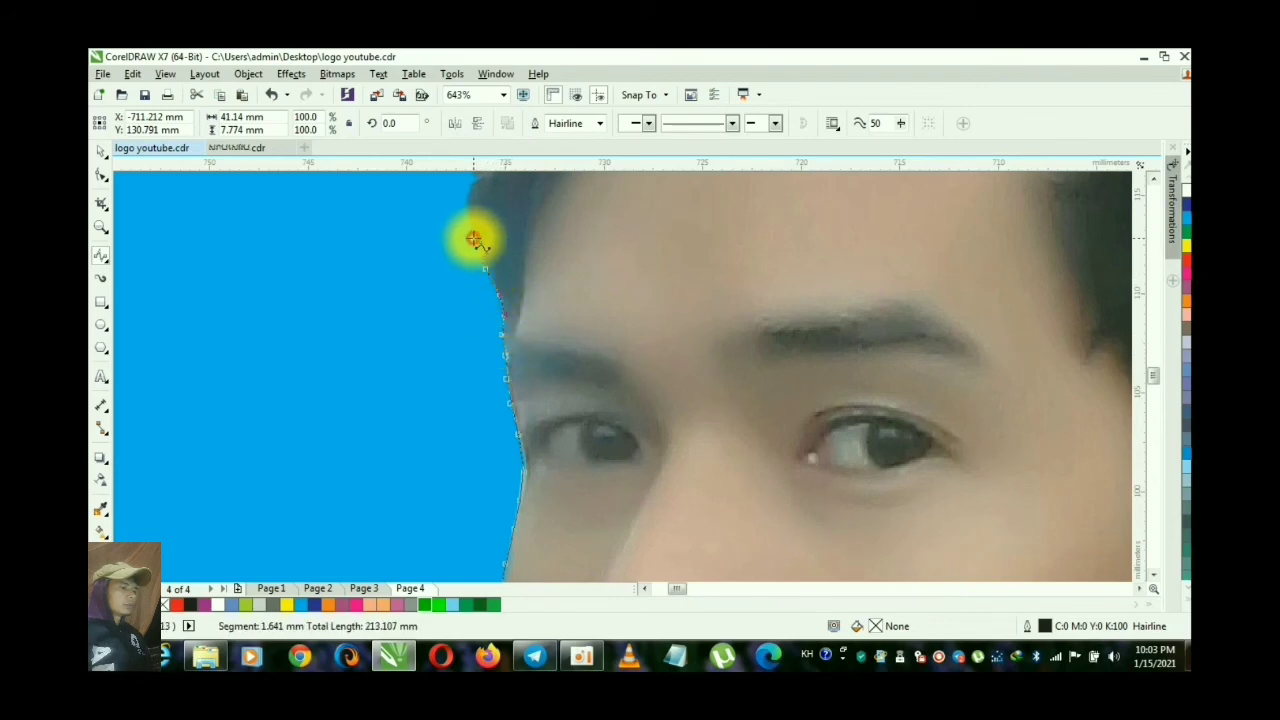
click(474, 234)
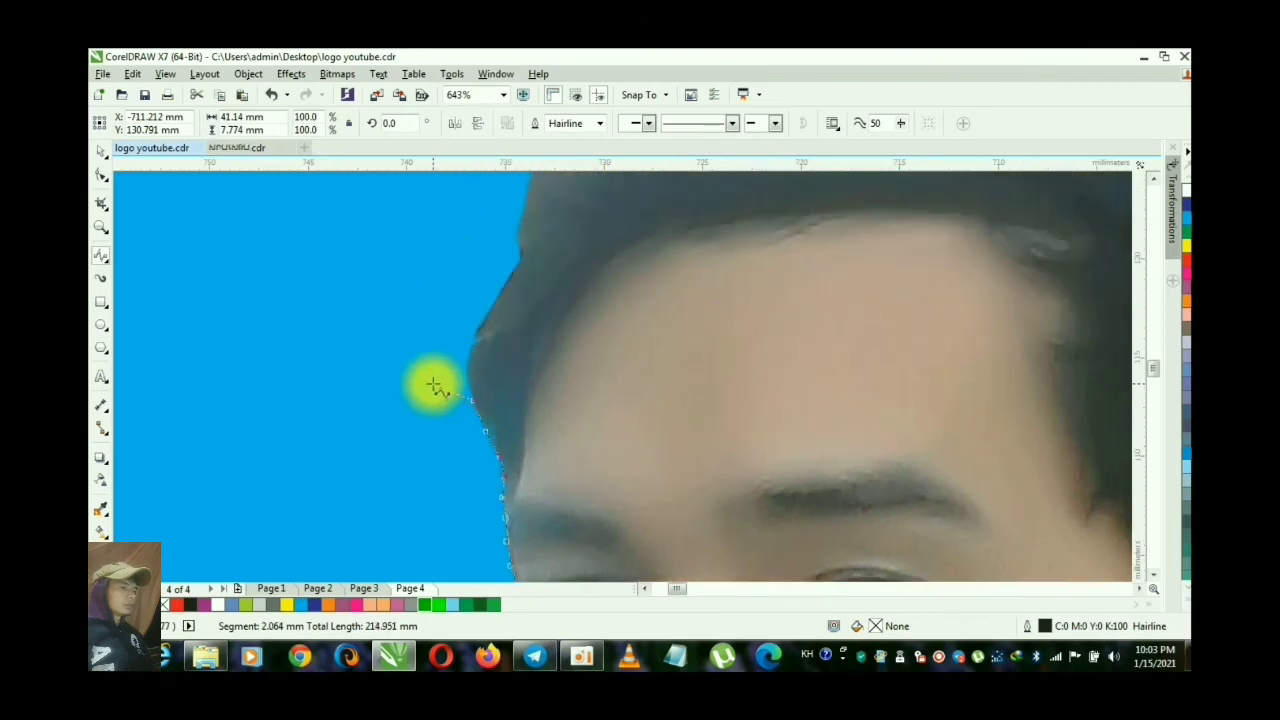
Step: Trace the outline around the bulge of the side hair up to the notch above it
click(466, 374)
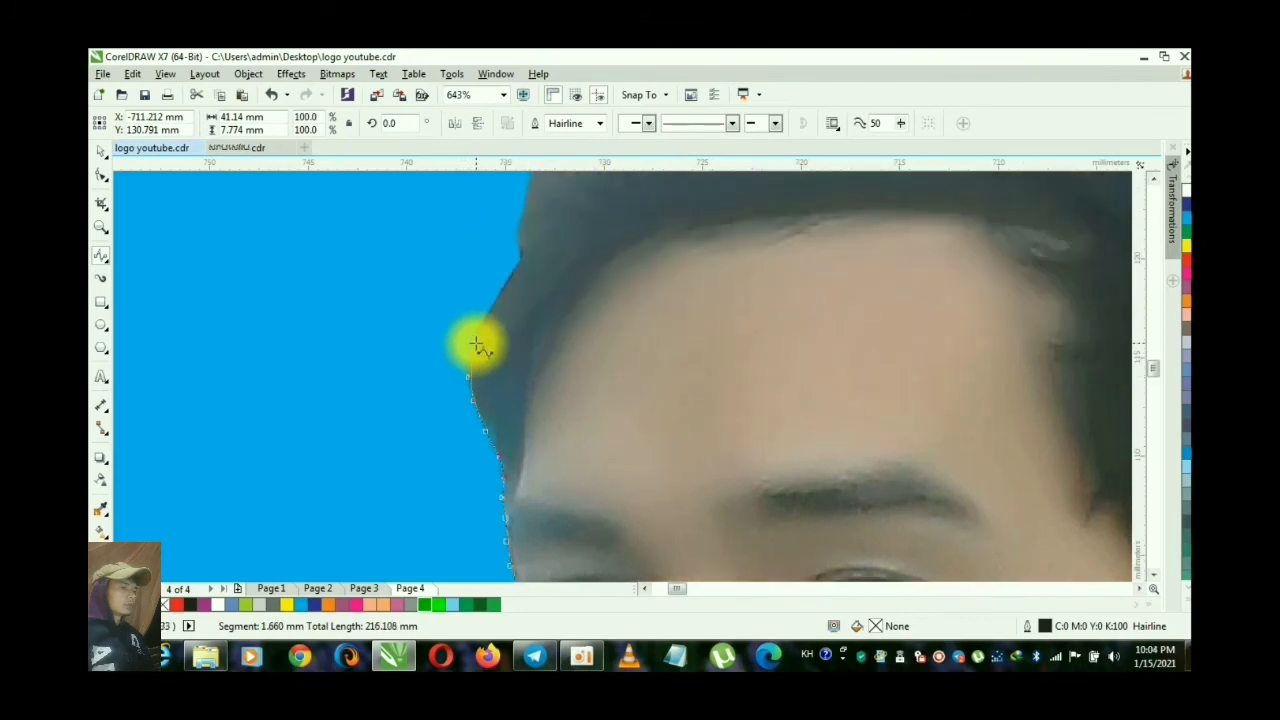
click(484, 318)
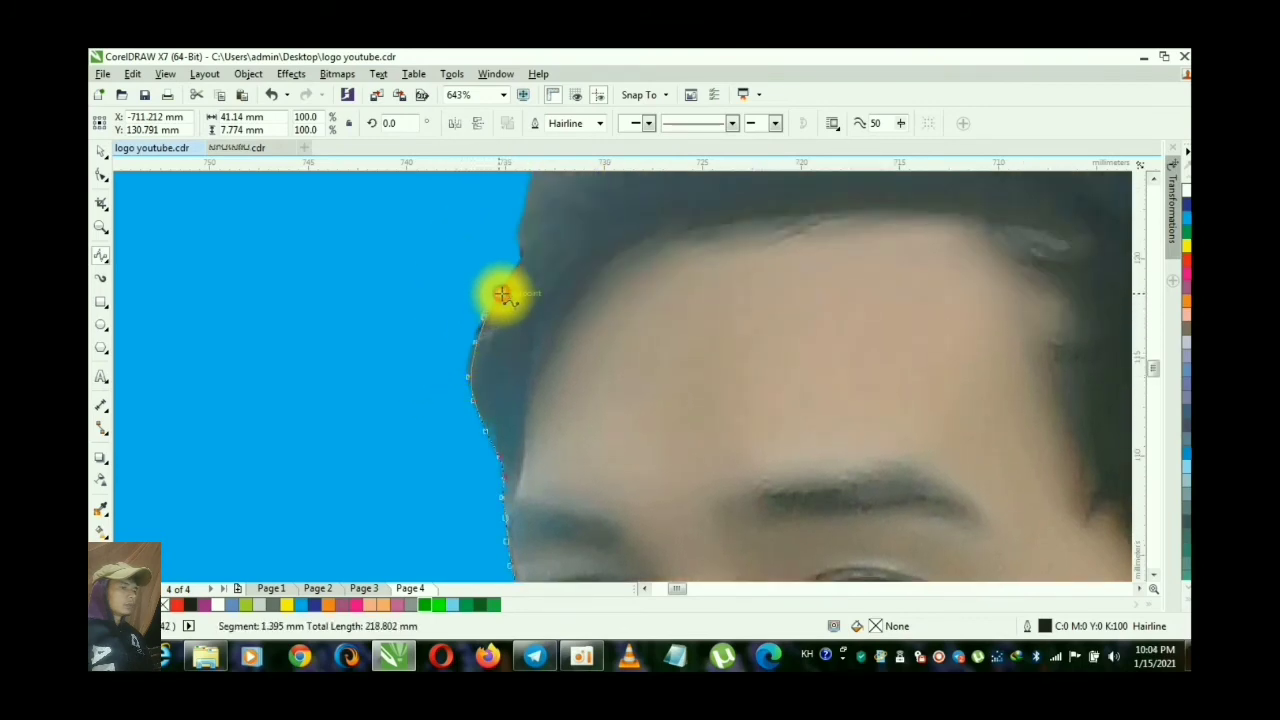
click(500, 292)
click(512, 270)
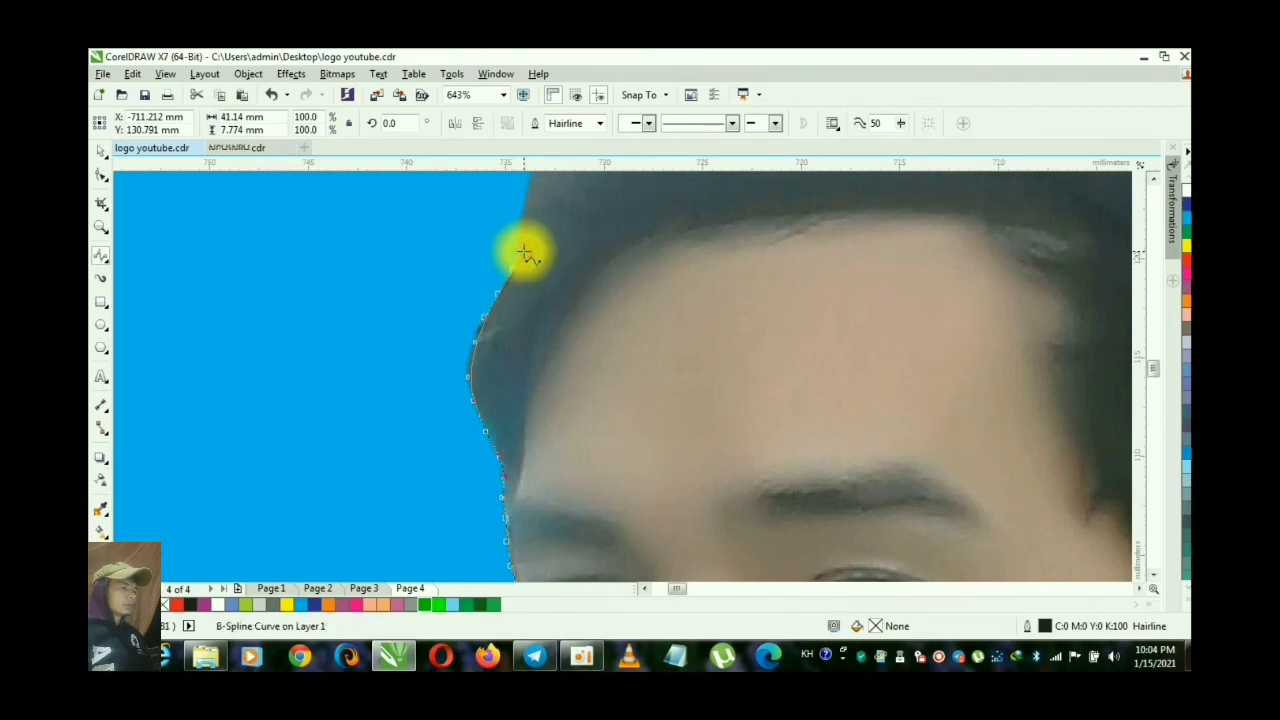
click(518, 244)
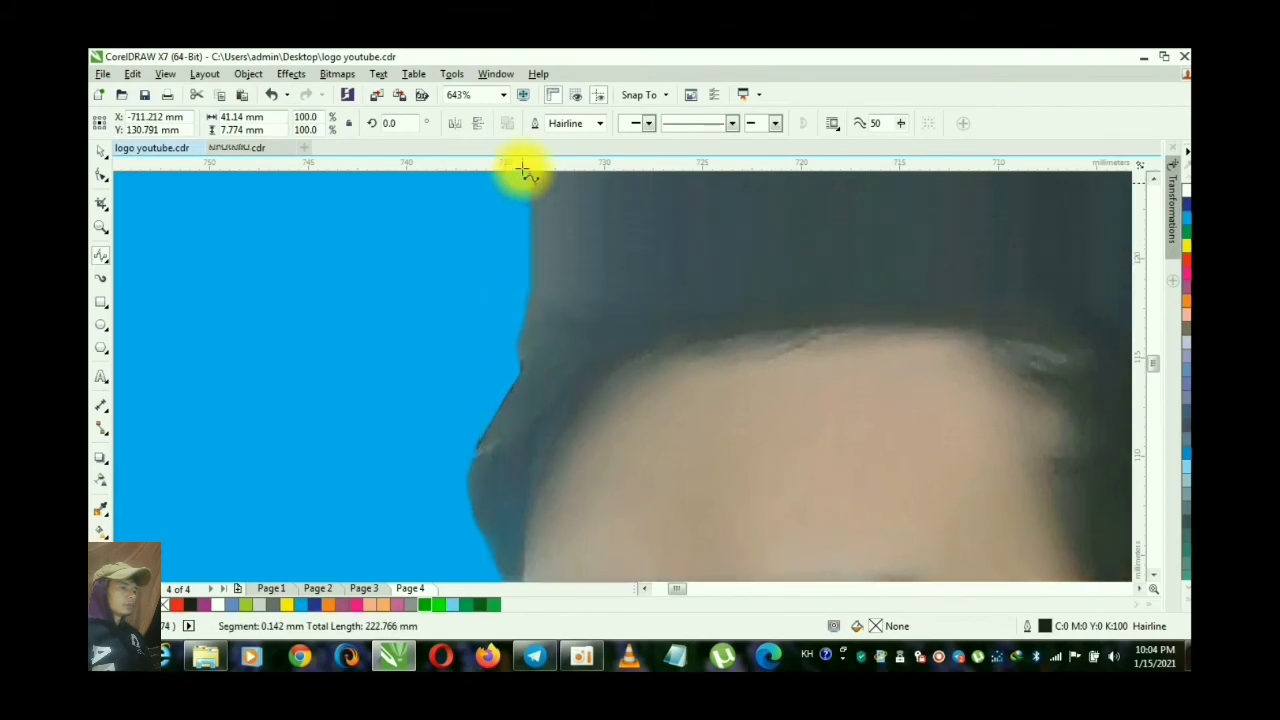
Step: Trace up the front edge of the hair from the notch and close the B-spline at its starting point
click(521, 374)
click(528, 337)
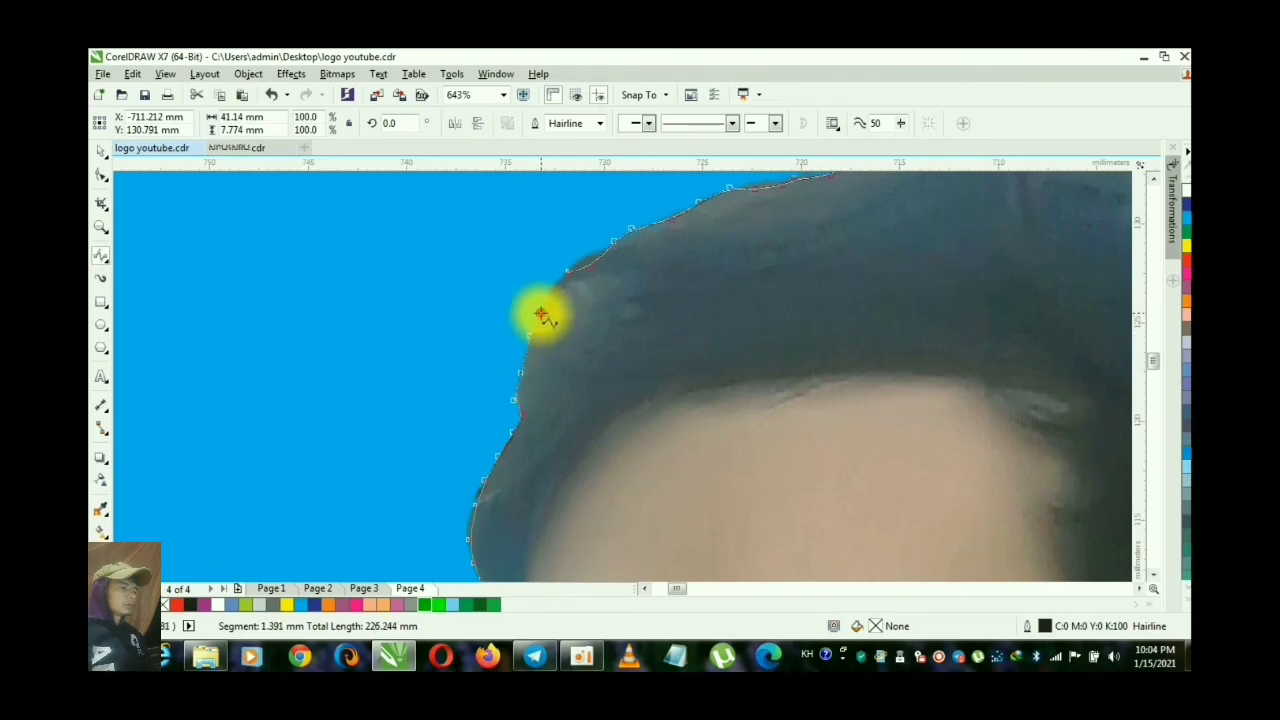
click(546, 297)
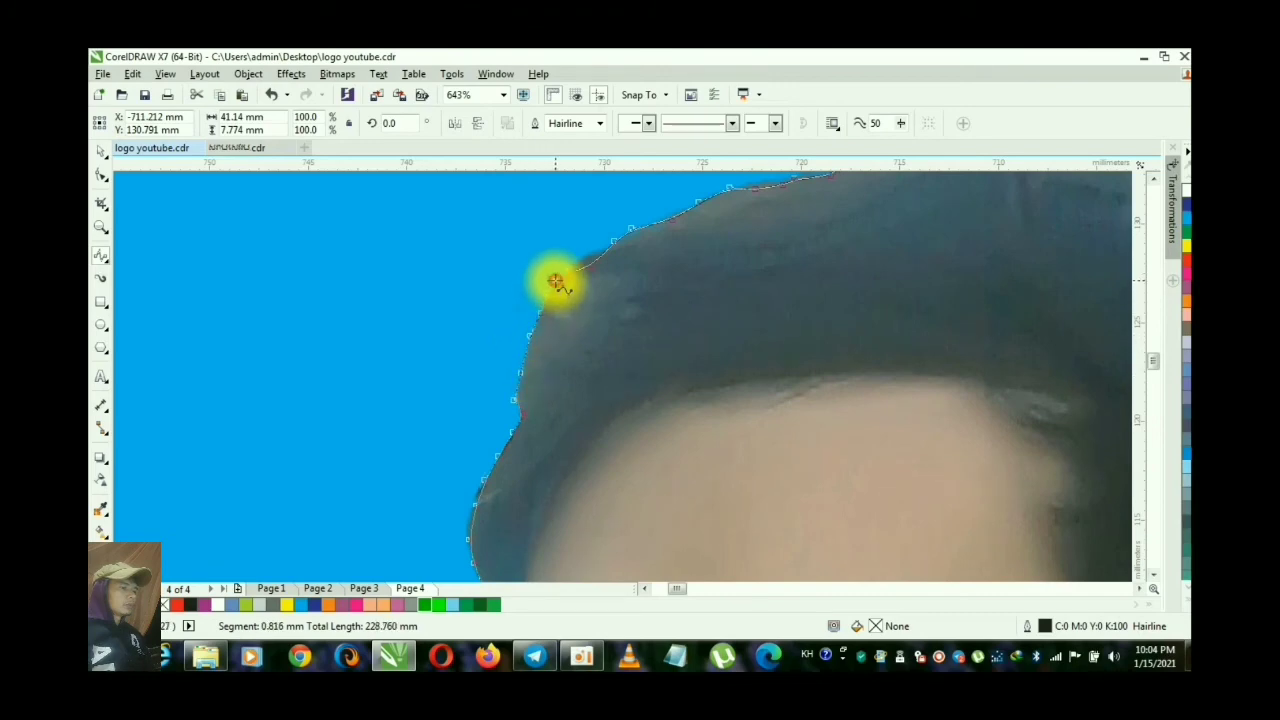
click(553, 282)
double_click(567, 274)
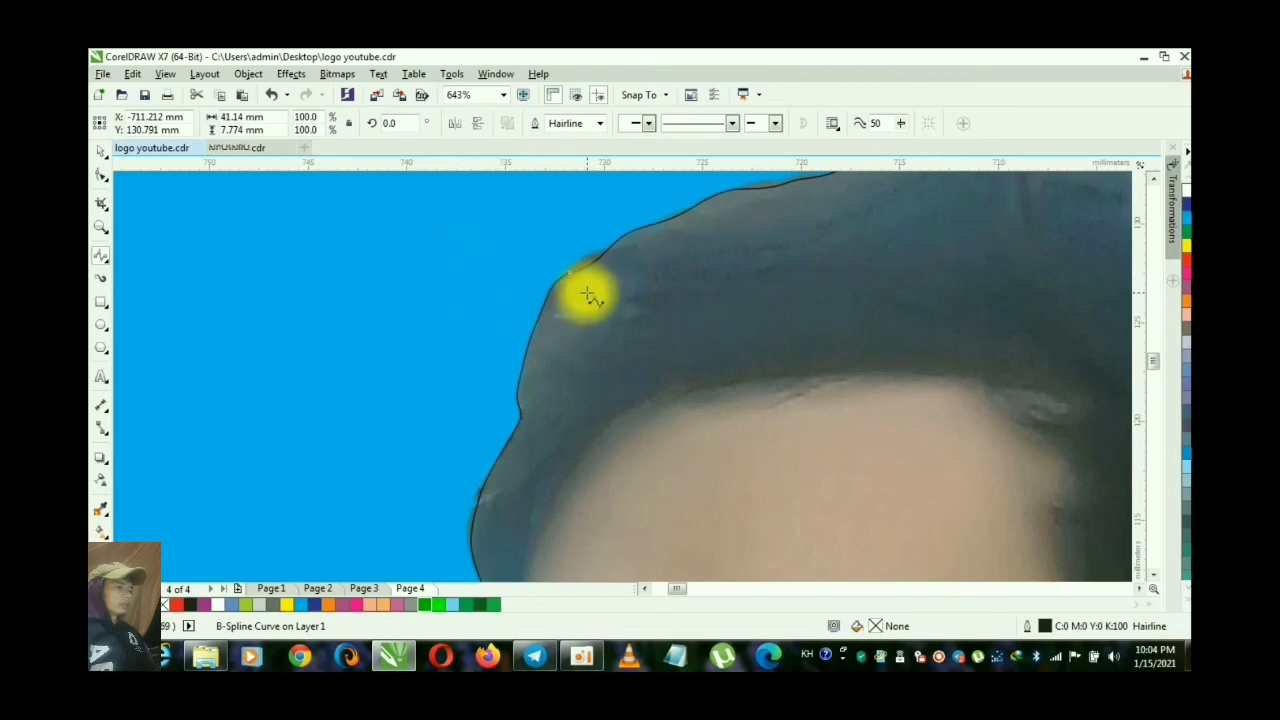
Step: Move the closed outline off the portrait onto the empty area to check its shape, and undo the move
key(z)
right_click(428, 272)
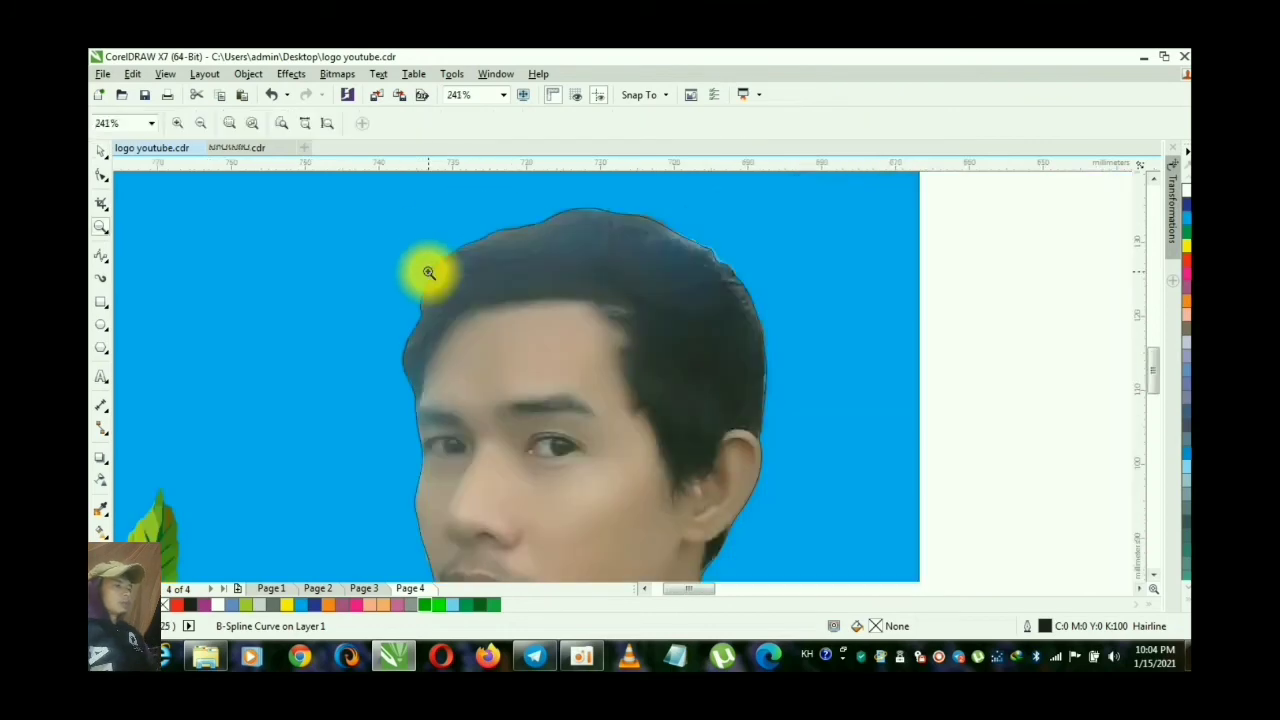
right_click(428, 272)
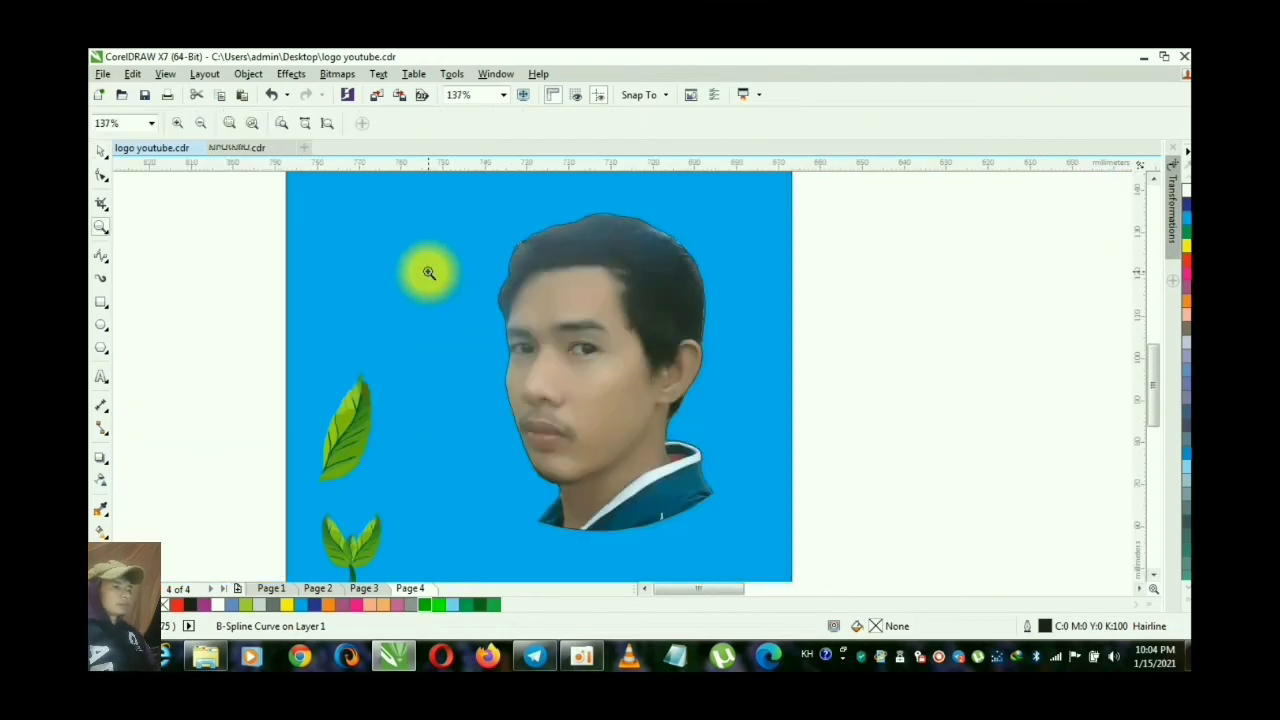
key(space)
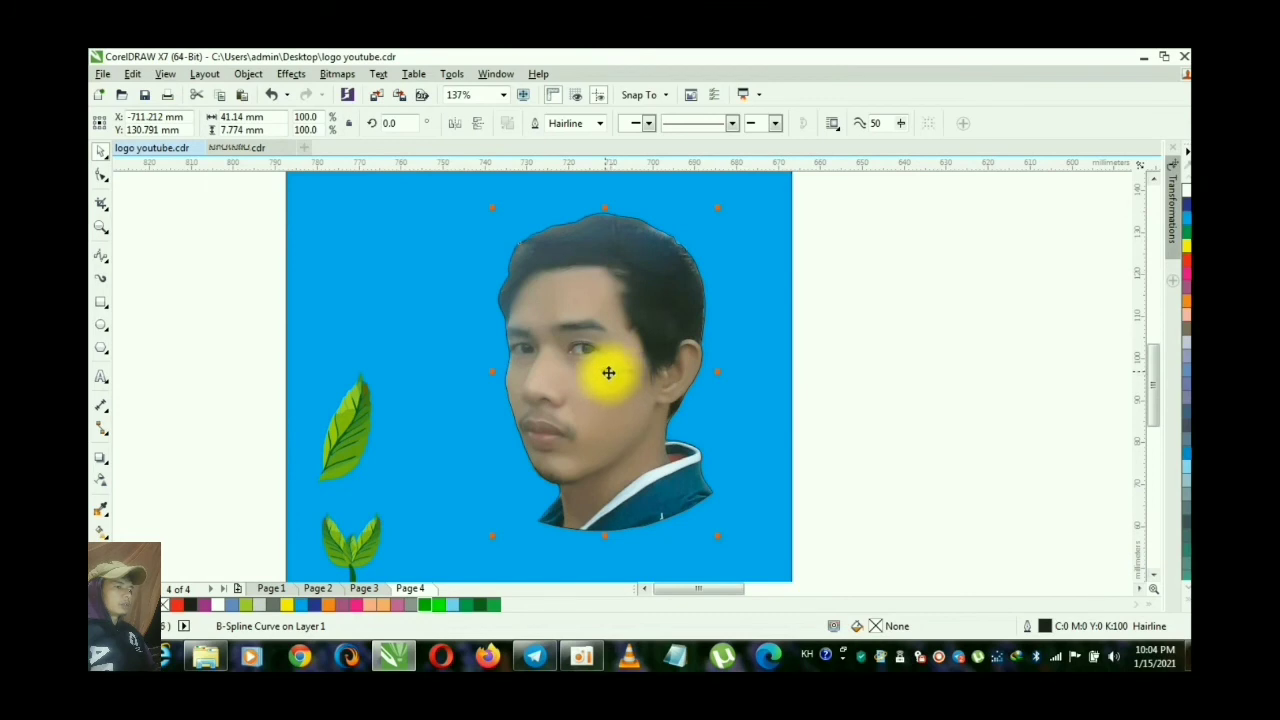
drag(608, 372, 919, 346)
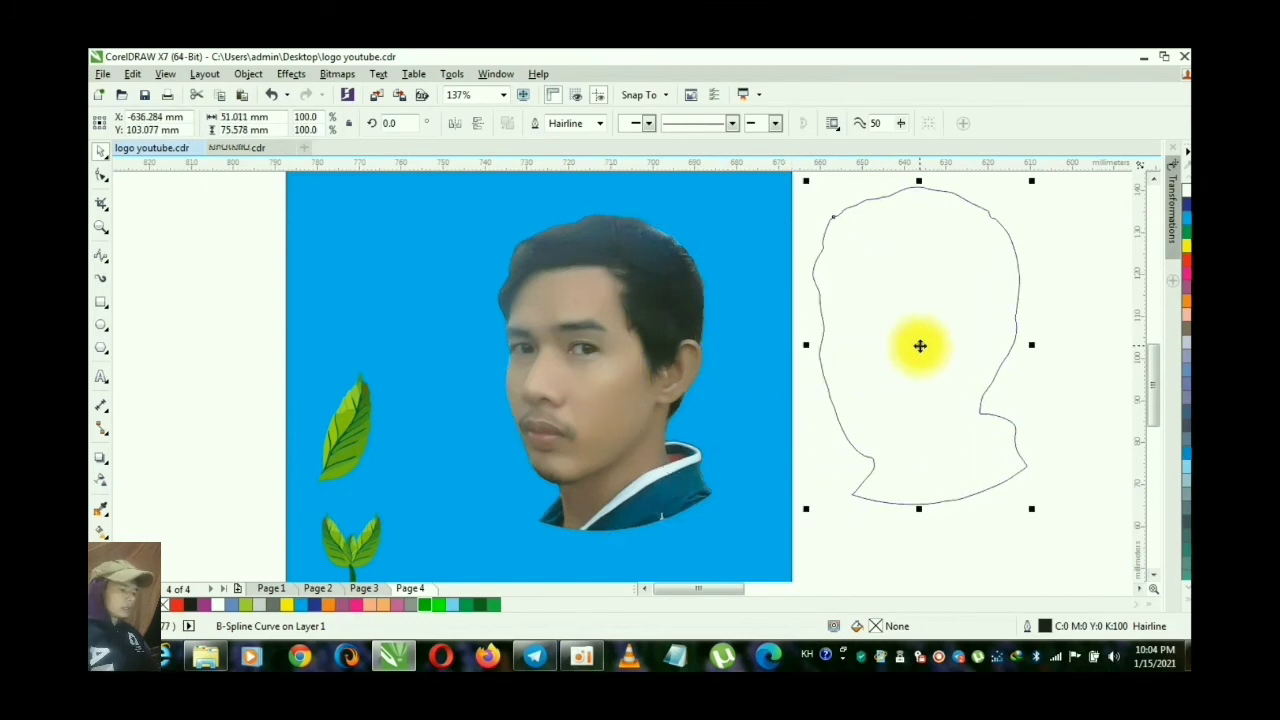
key(ctrl+z)
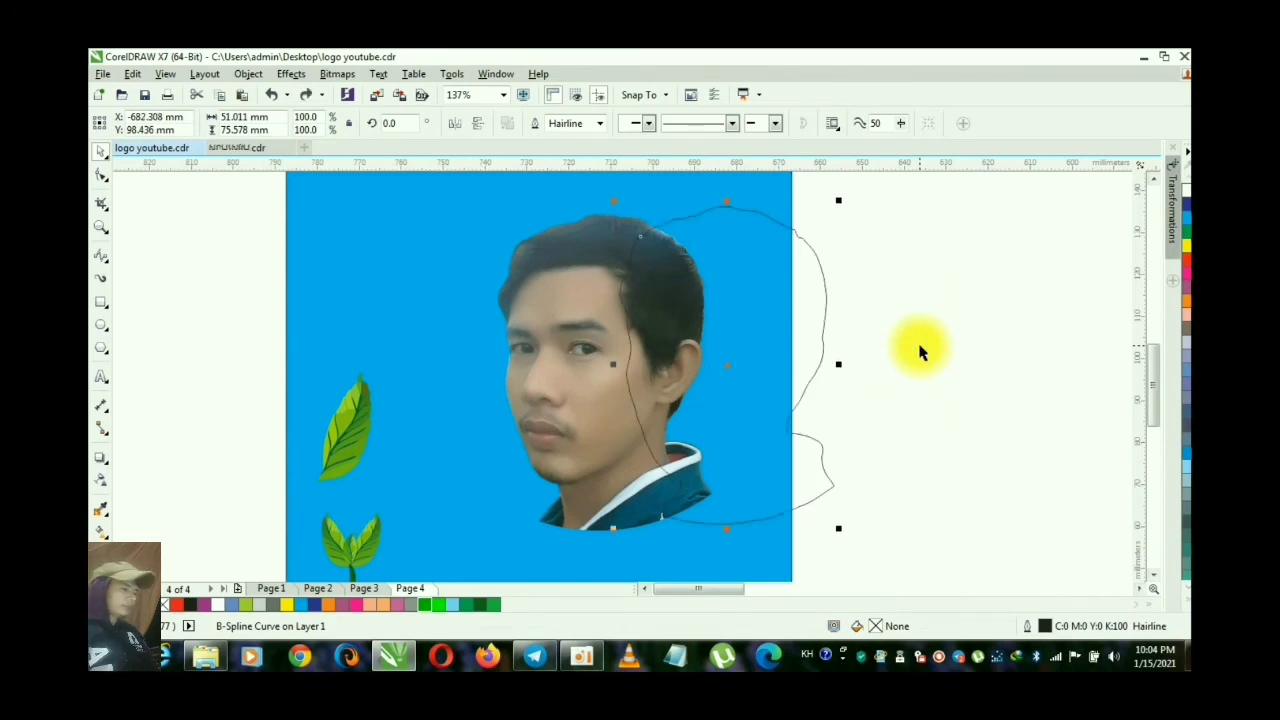
key(ctrl+z)
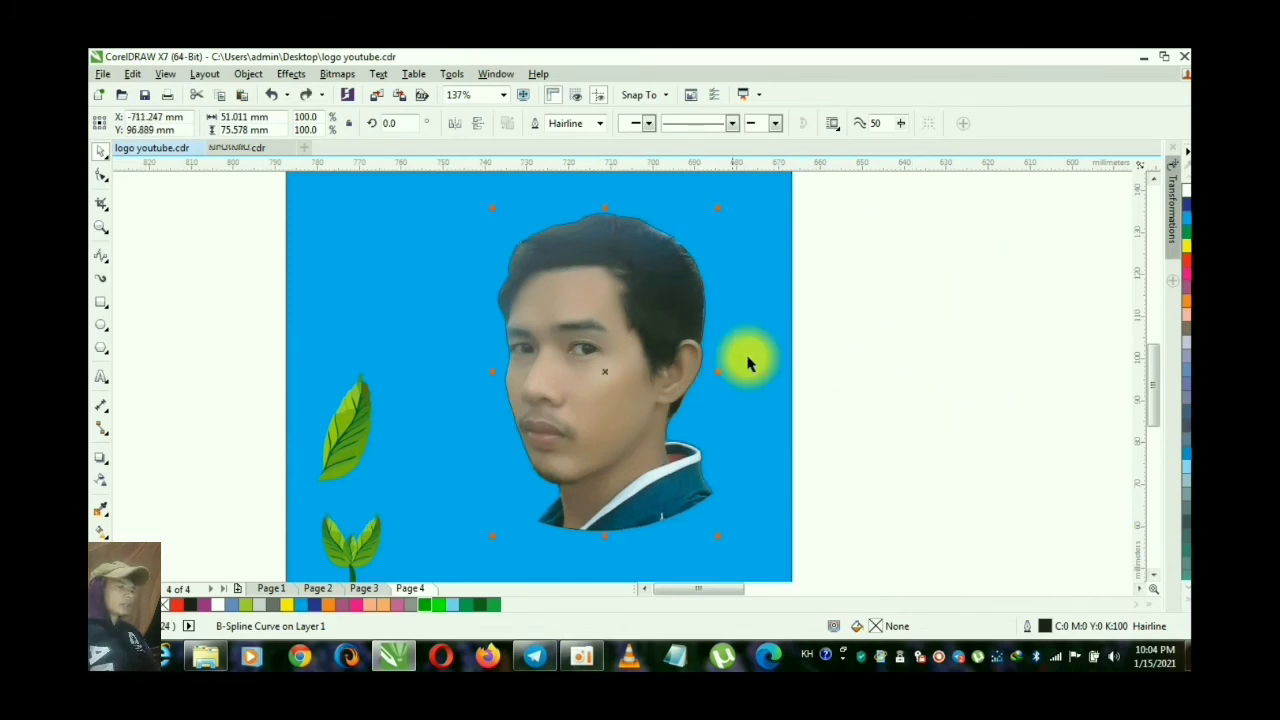
Step: Try selecting the outline together with the grouped artwork, shift the group aside, and undo the shift
click(886, 316)
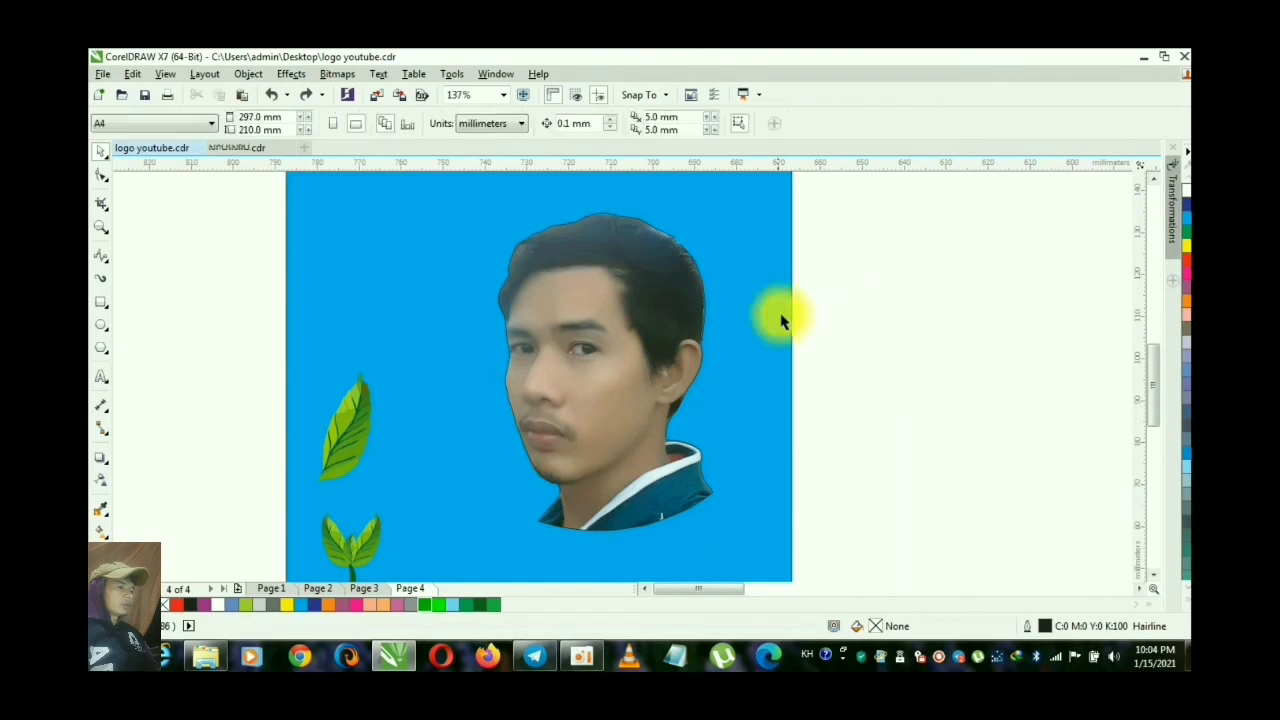
click(704, 306)
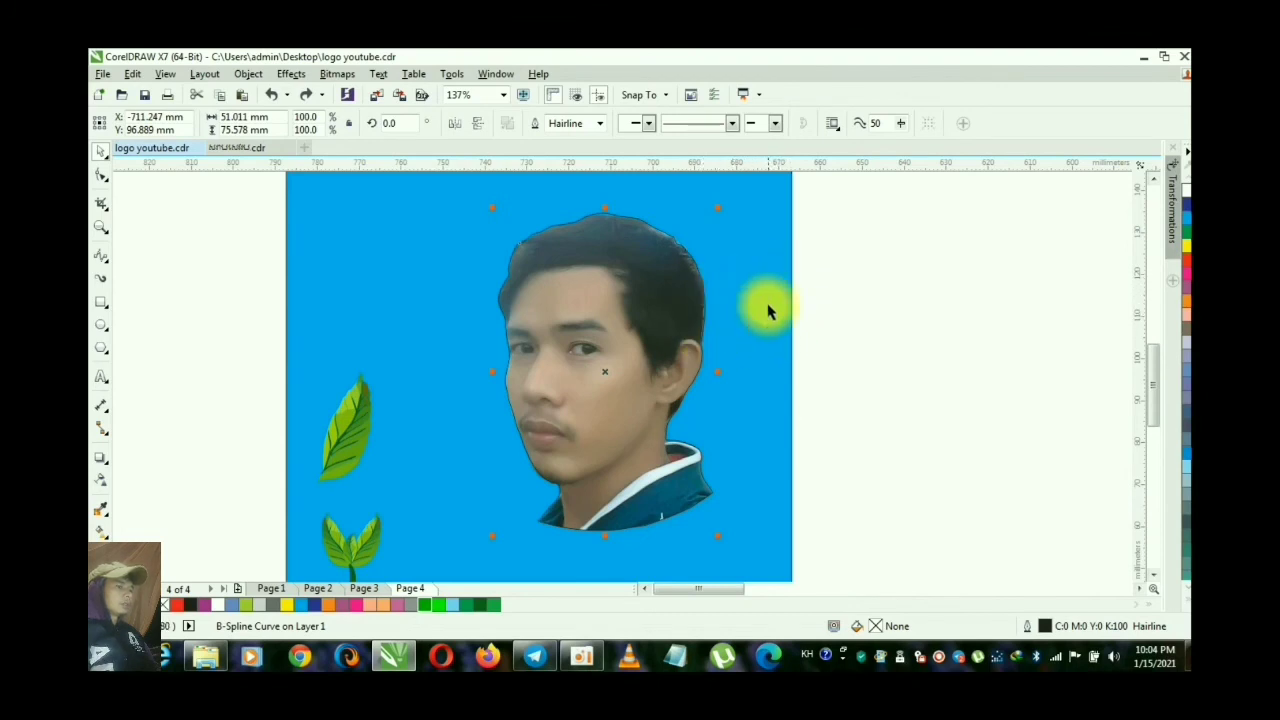
shift+click(767, 362)
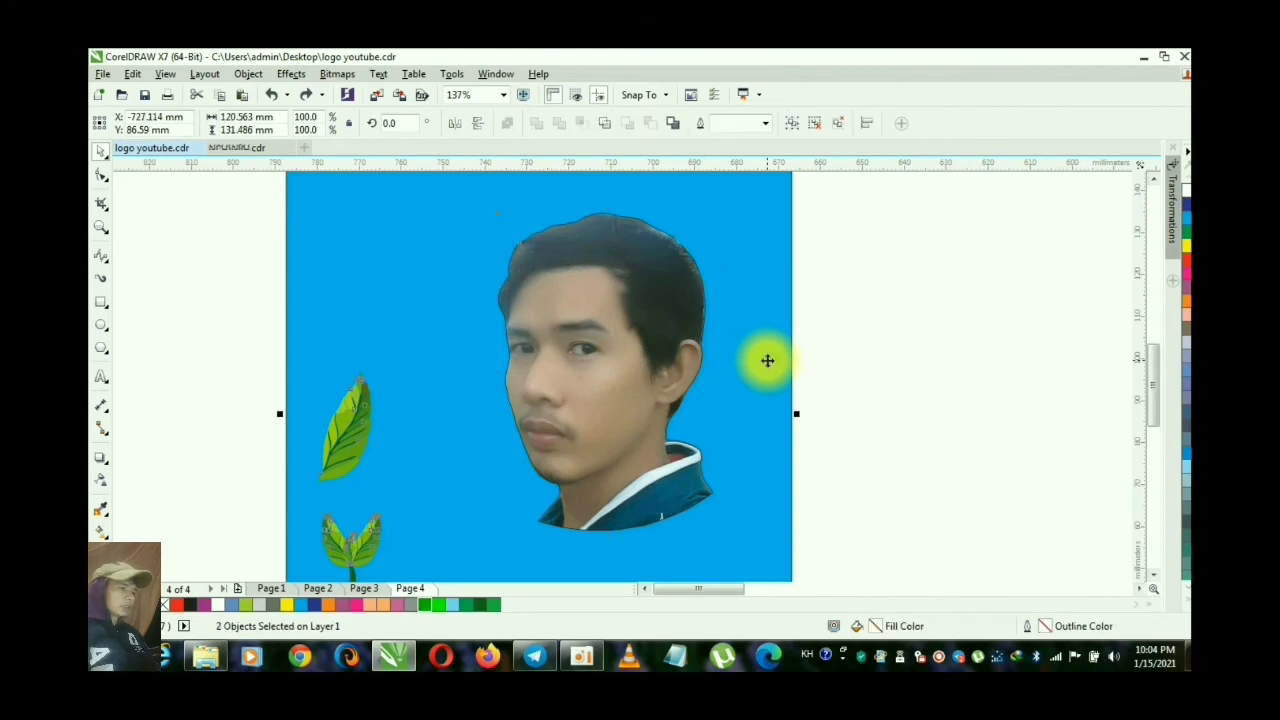
click(873, 325)
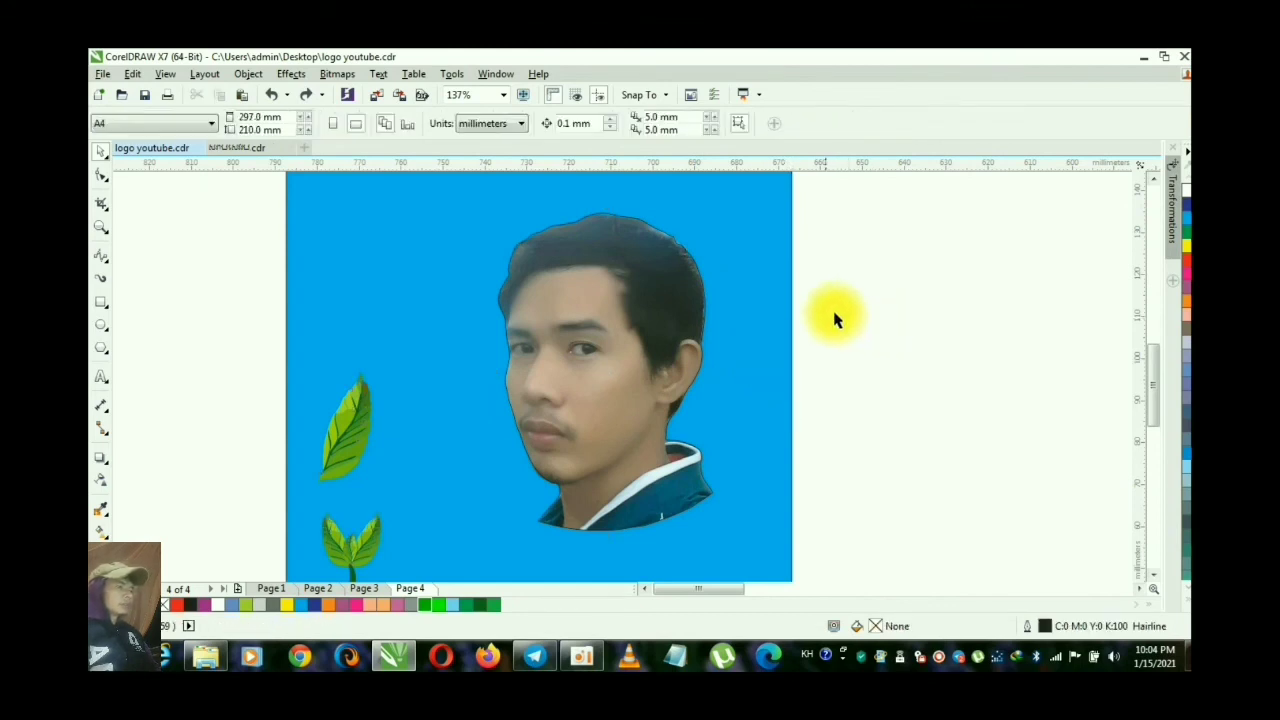
click(725, 316)
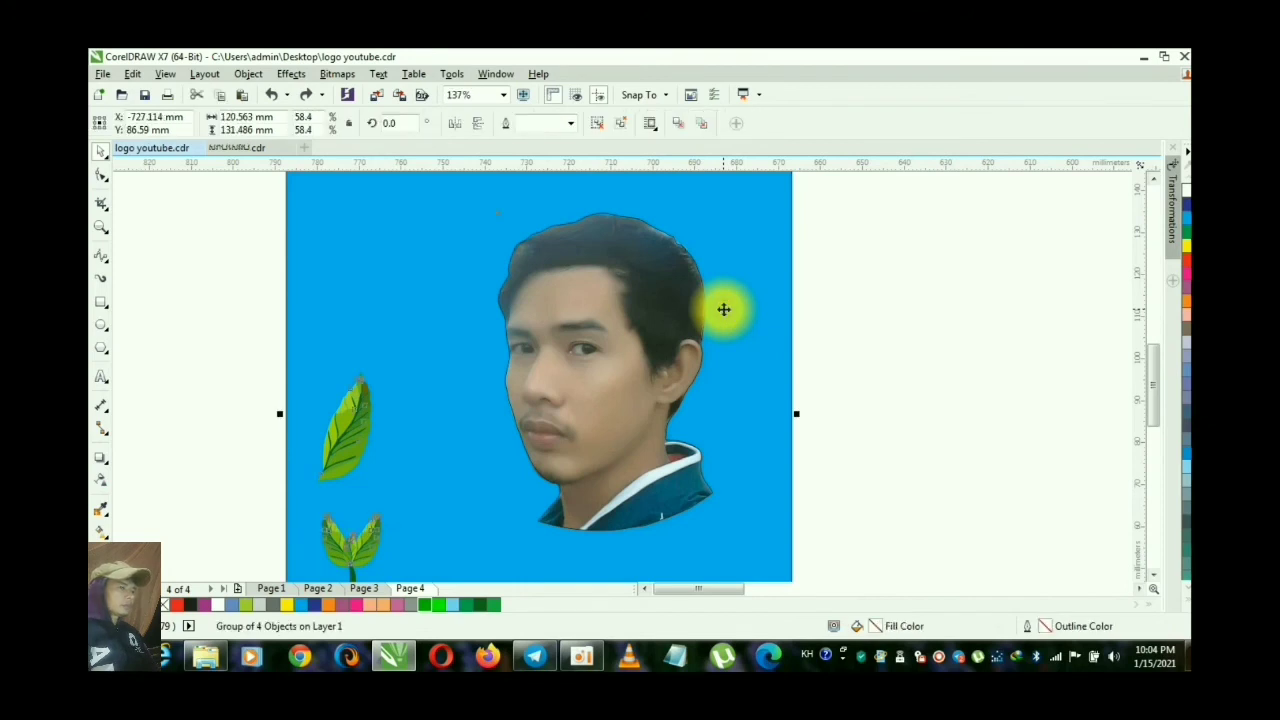
drag(743, 303, 766, 310)
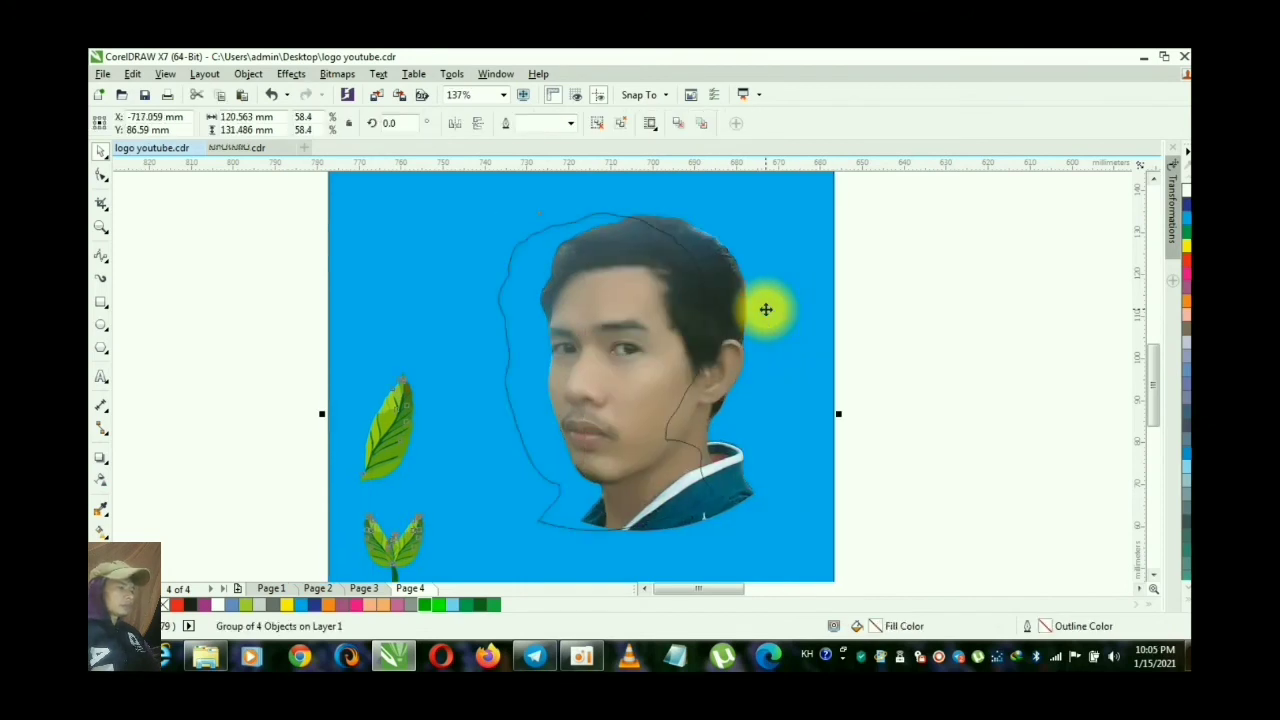
key(ctrl+z)
Step: Ungroup the blue-background artwork and place the two green leaf graphics on the empty area beside it
key(z)
right_click(766, 310)
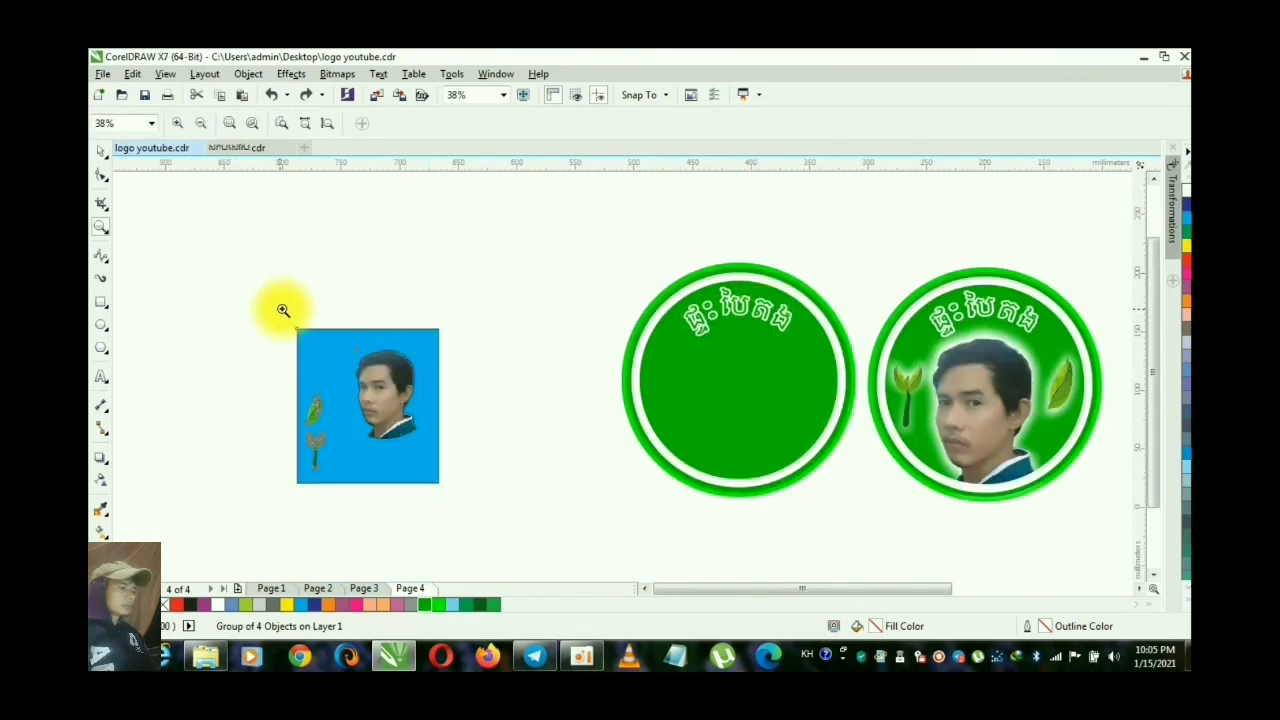
drag(270, 309, 478, 482)
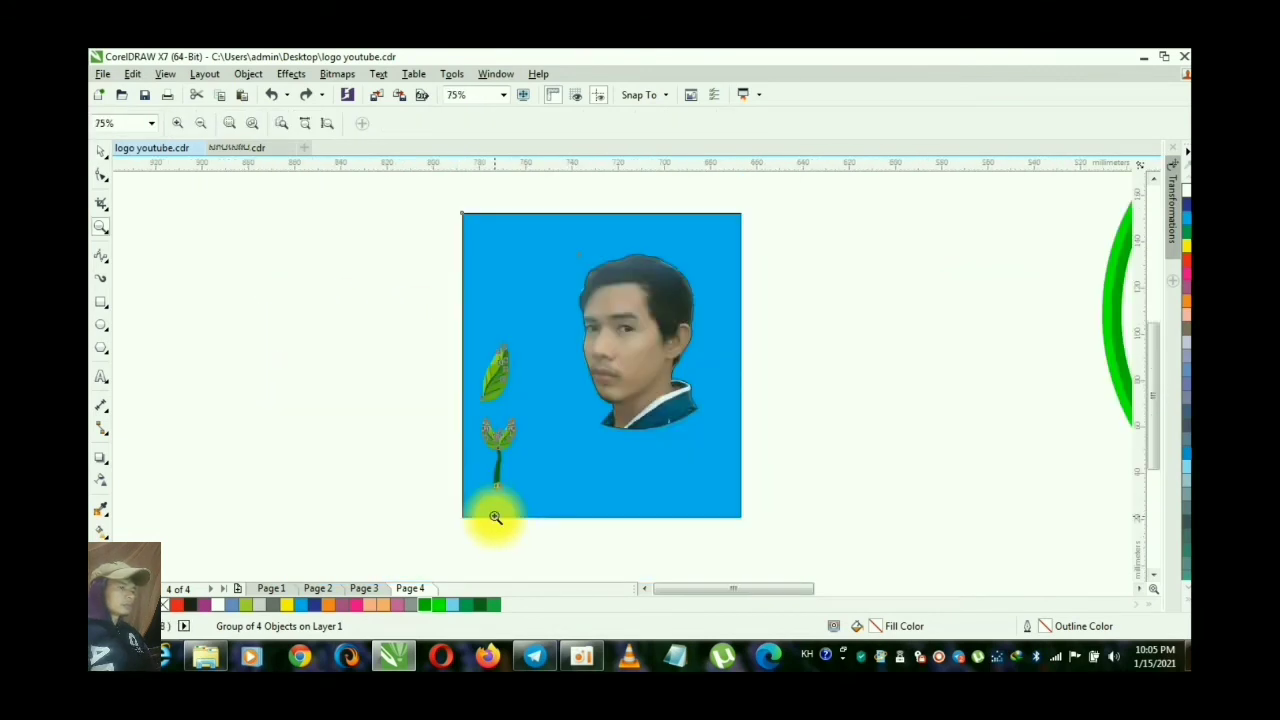
key(space)
click(790, 380)
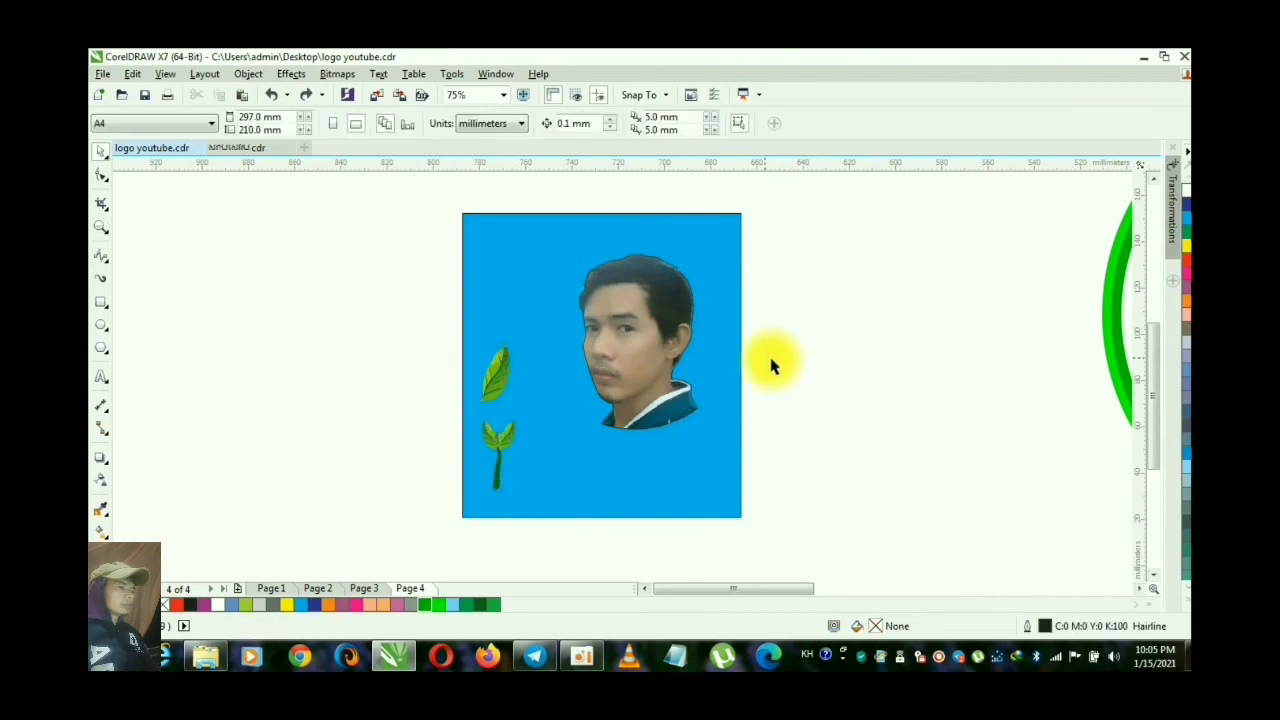
click(501, 366)
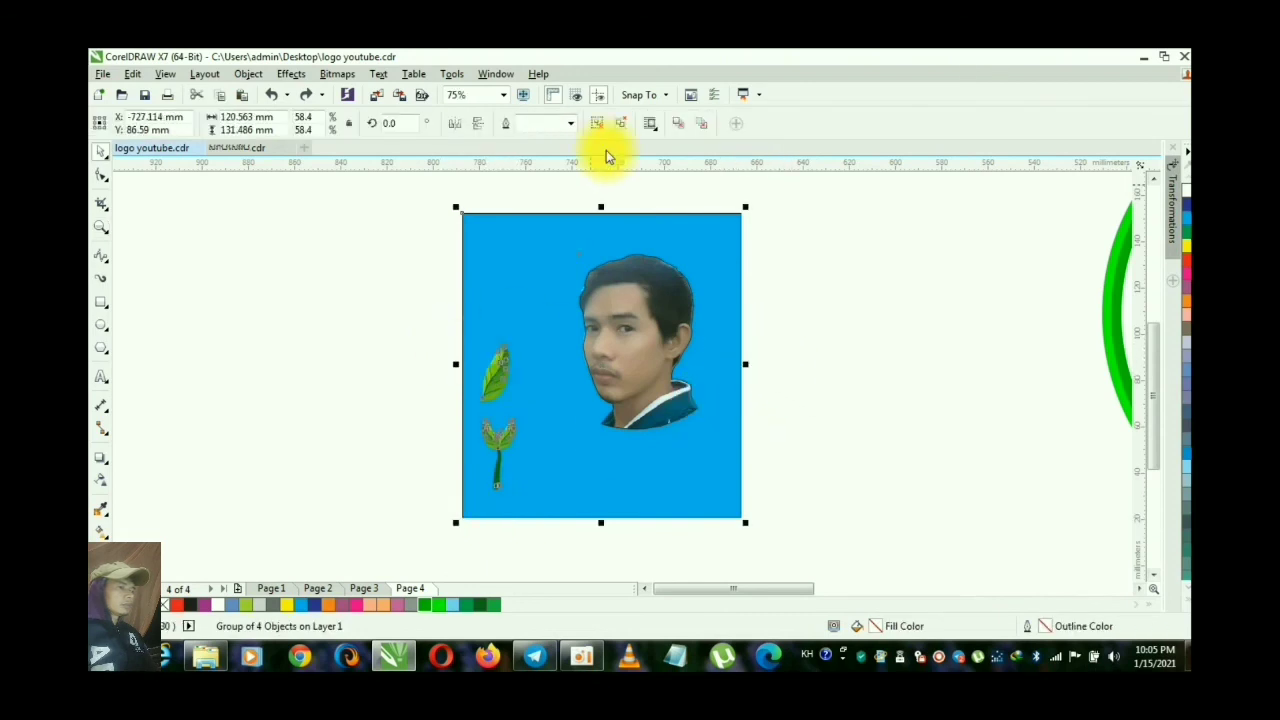
drag(391, 322, 290, 445)
click(420, 211)
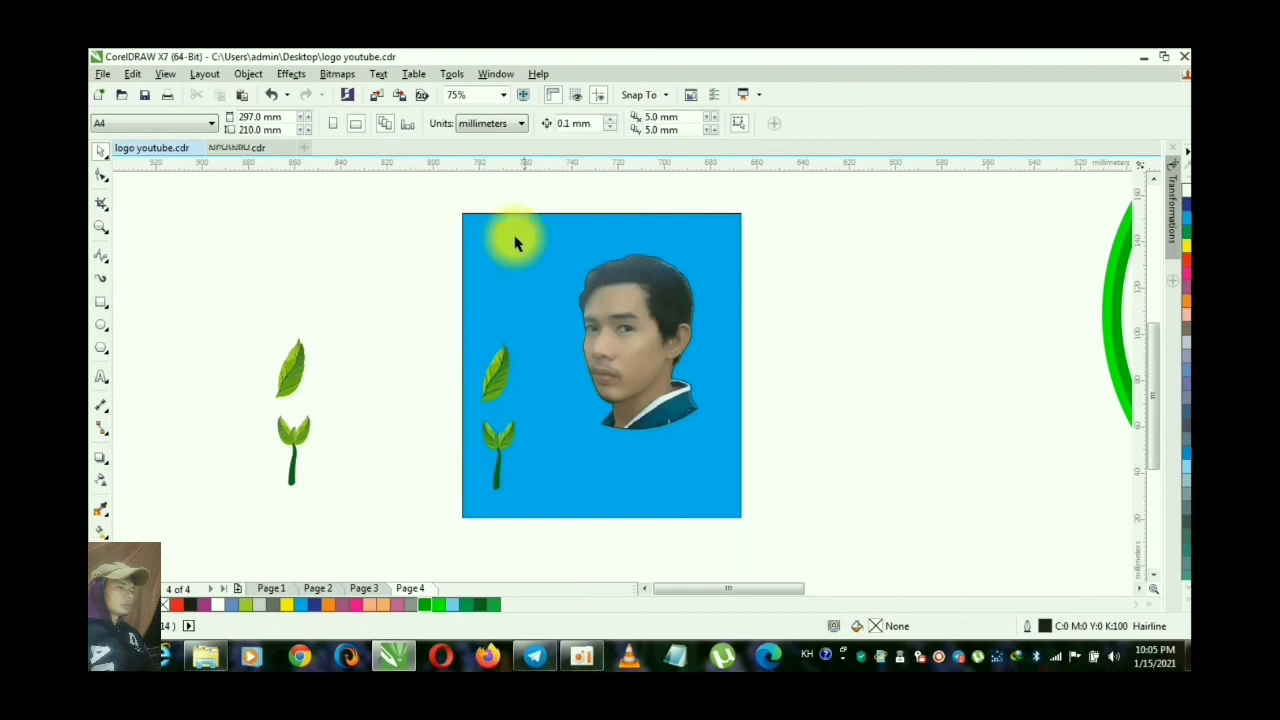
click(628, 307)
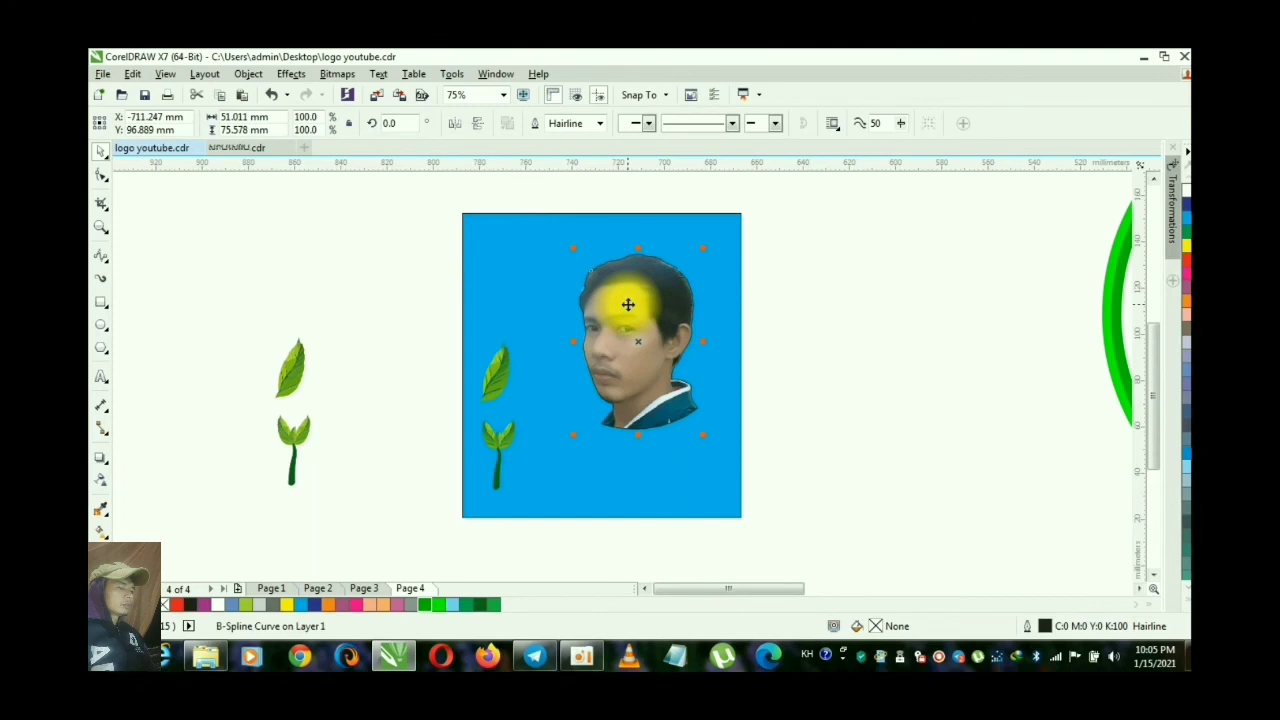
shift+click(551, 276)
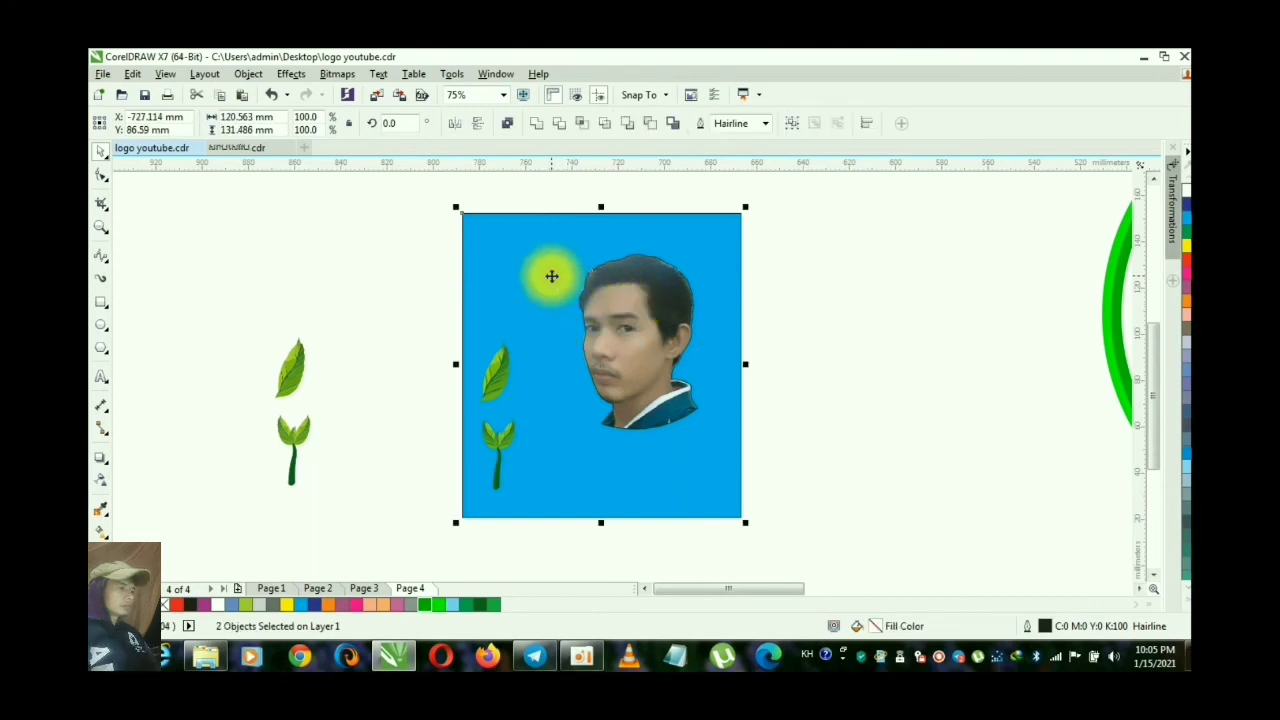
click(840, 258)
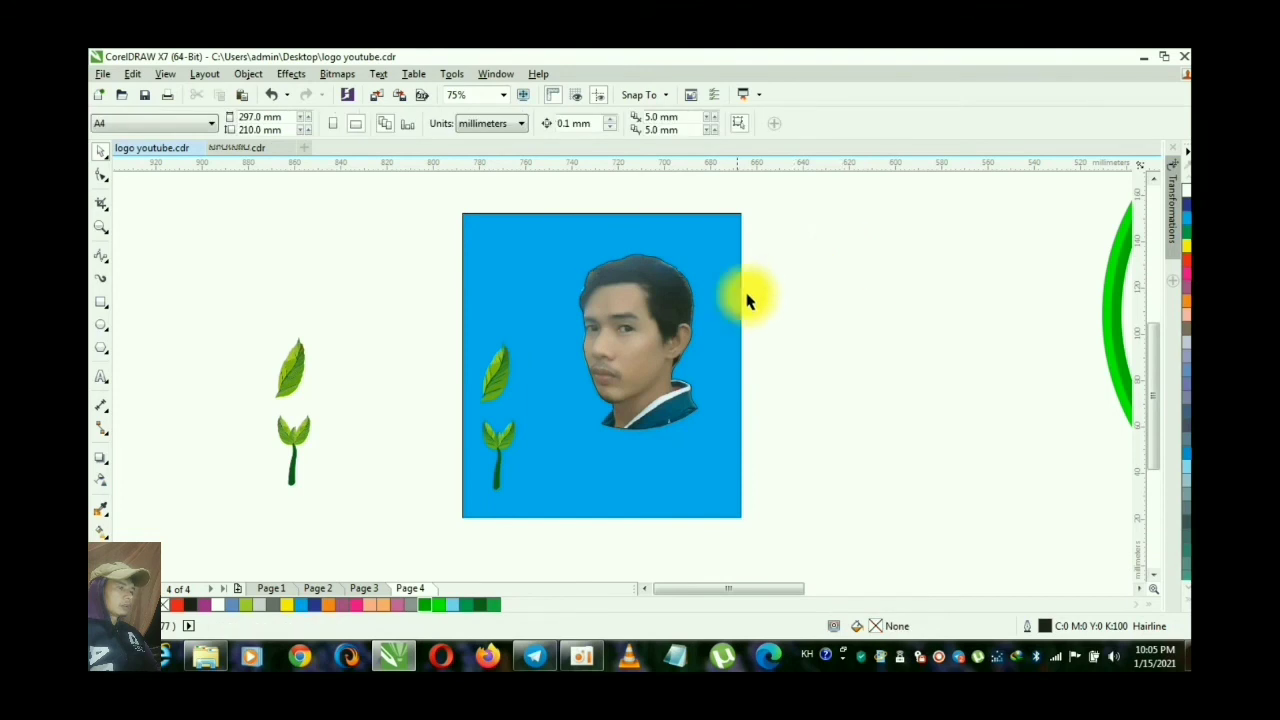
click(688, 303)
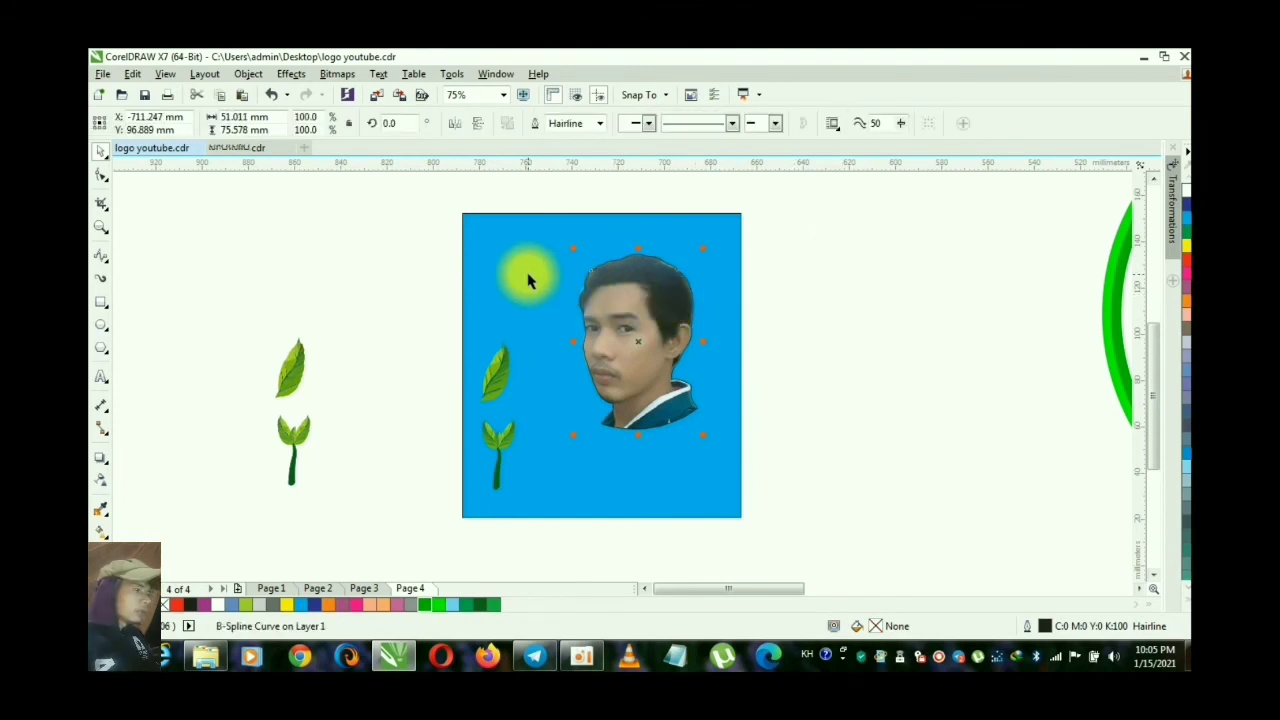
shift+click(528, 277)
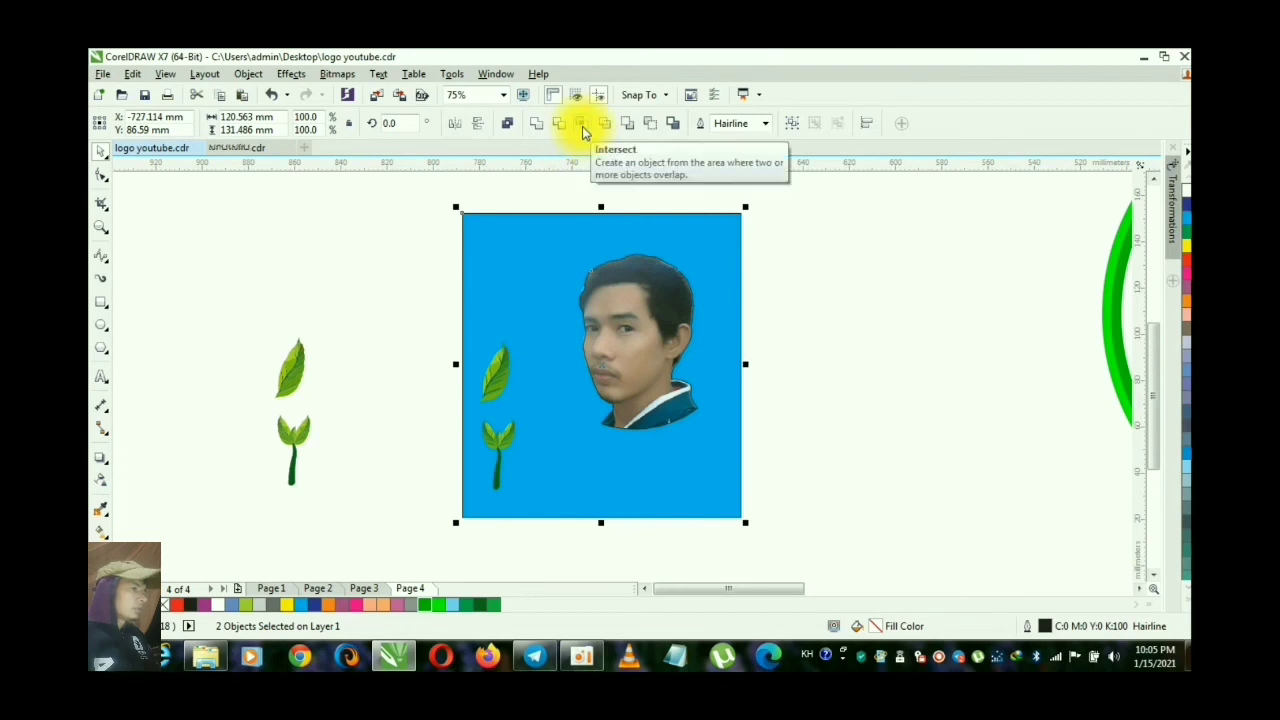
click(576, 182)
Step: Separate the traced outline from the portrait, placing the portrait on the empty area beside the blue rectangle and the outline inside the rectangle's upper right
click(639, 297)
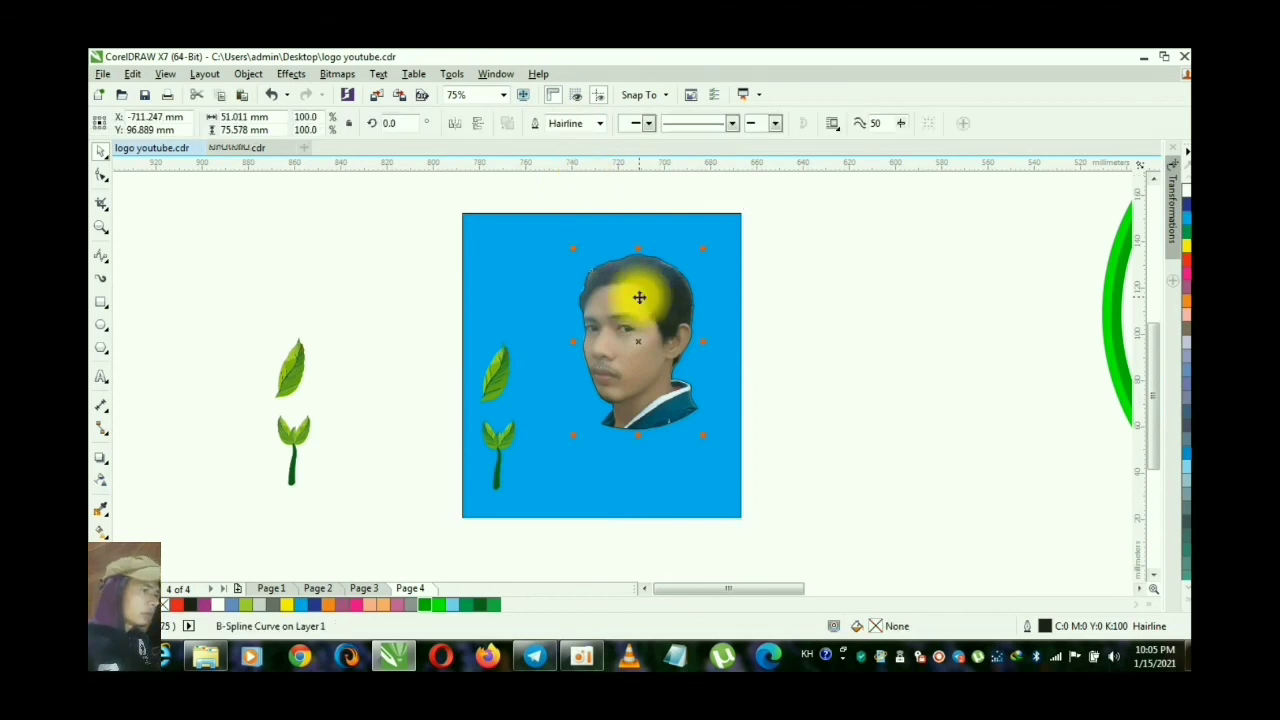
drag(639, 297, 593, 297)
click(706, 258)
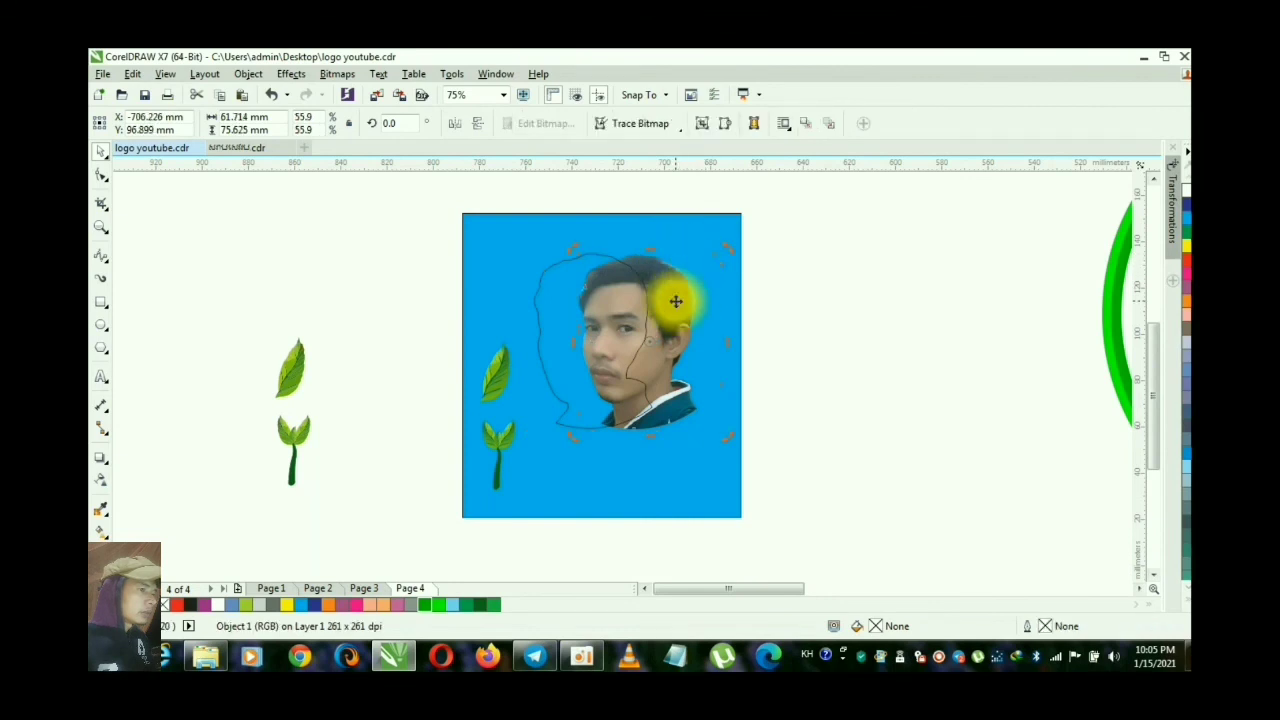
click(800, 270)
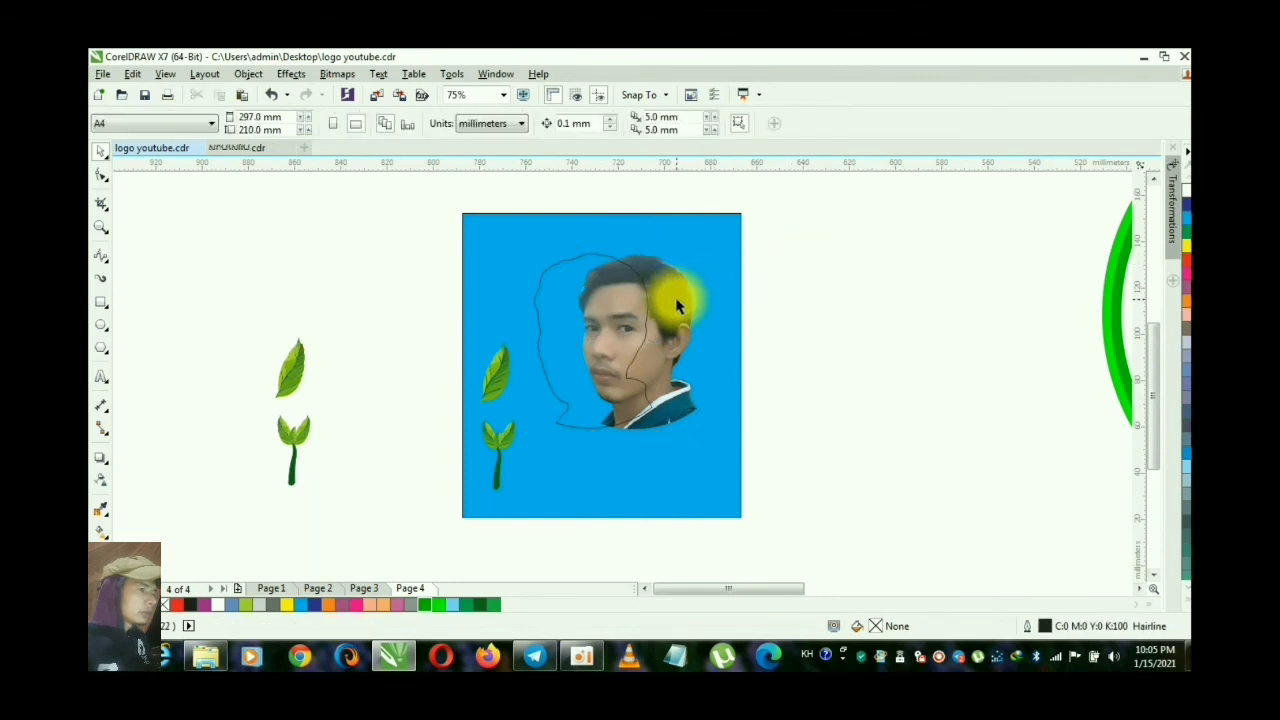
drag(676, 306, 851, 289)
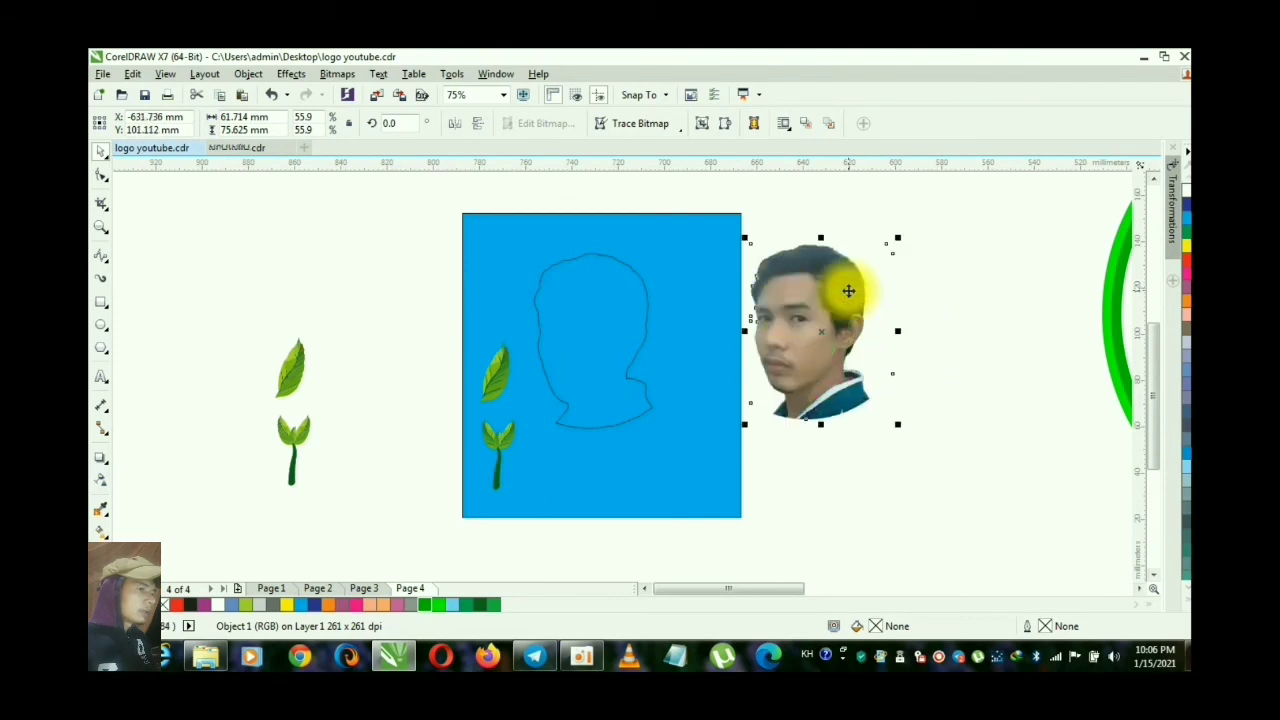
click(651, 306)
click(632, 303)
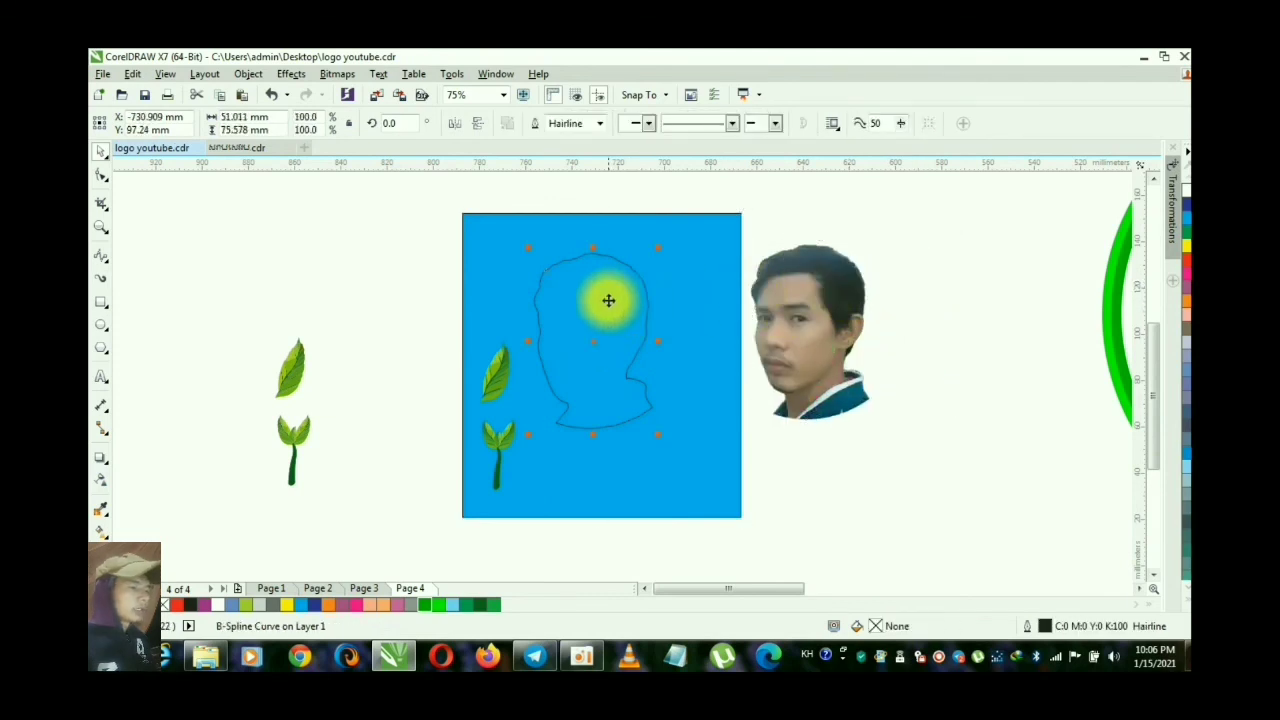
drag(610, 301, 686, 273)
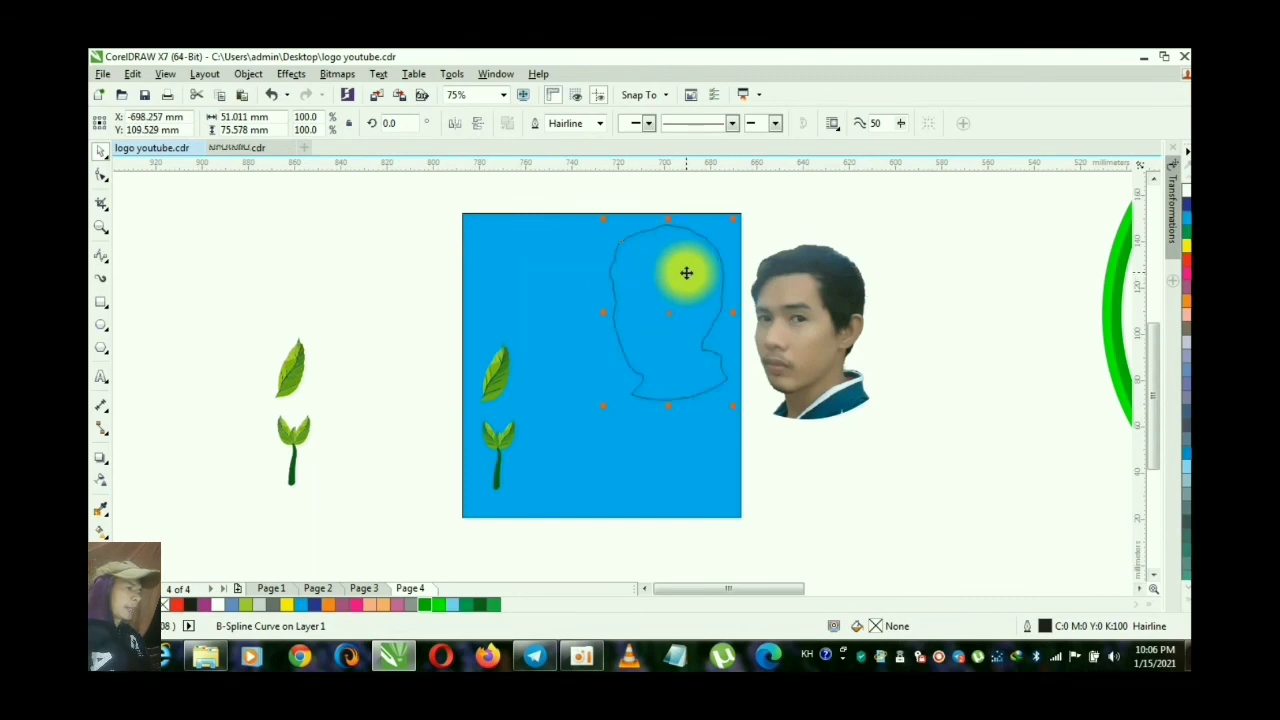
Step: Delete the two green leaf graphics on the empty area, keeping the pair on the blue rectangle
click(288, 368)
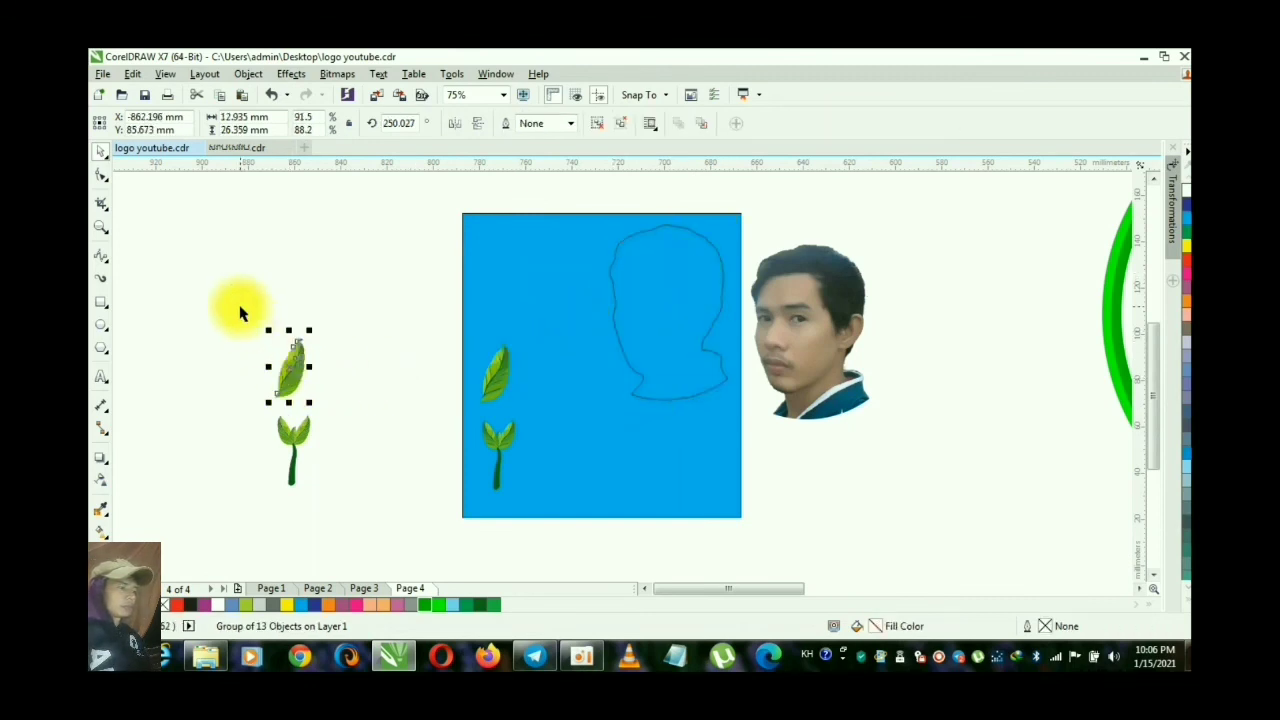
drag(240, 303, 346, 524)
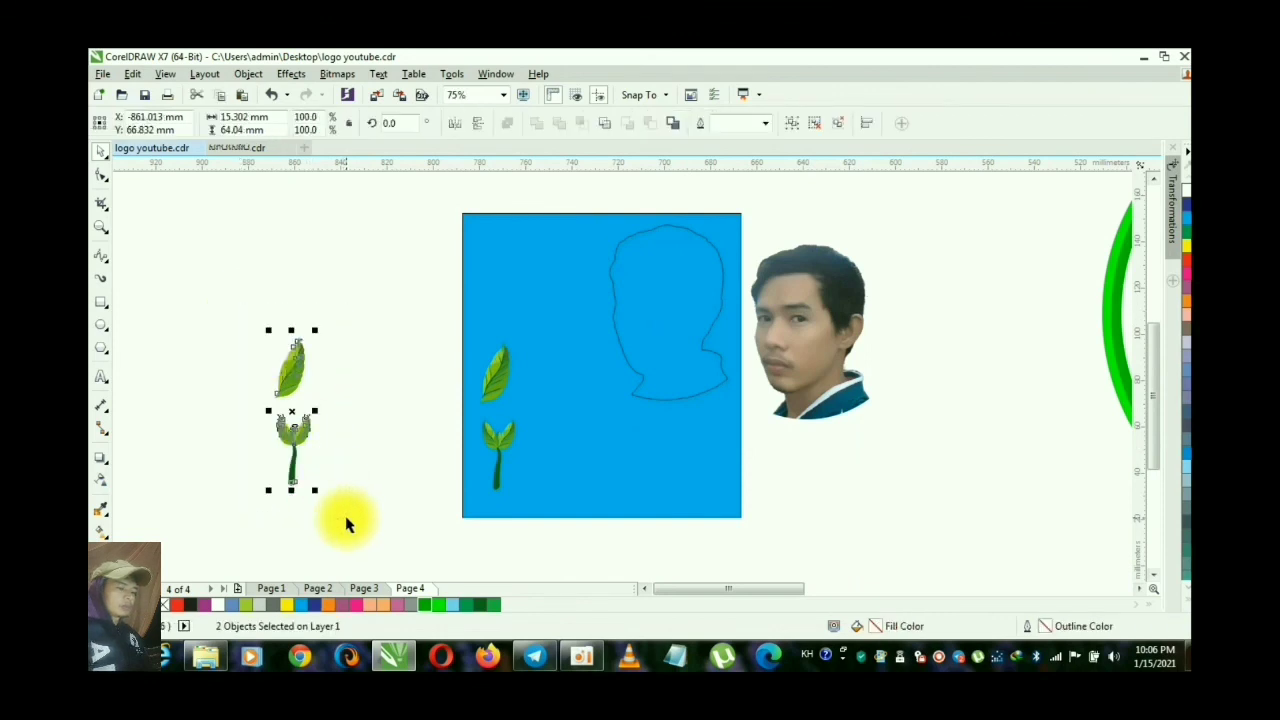
key(Delete)
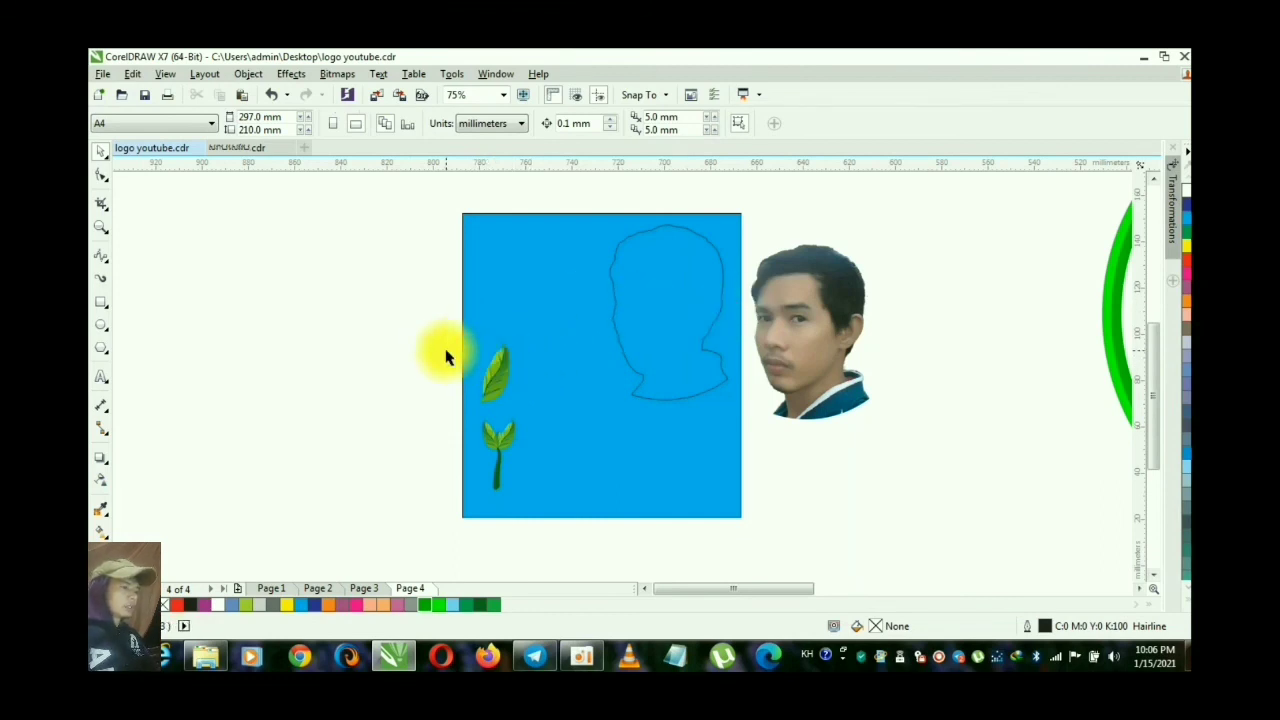
click(490, 368)
click(251, 312)
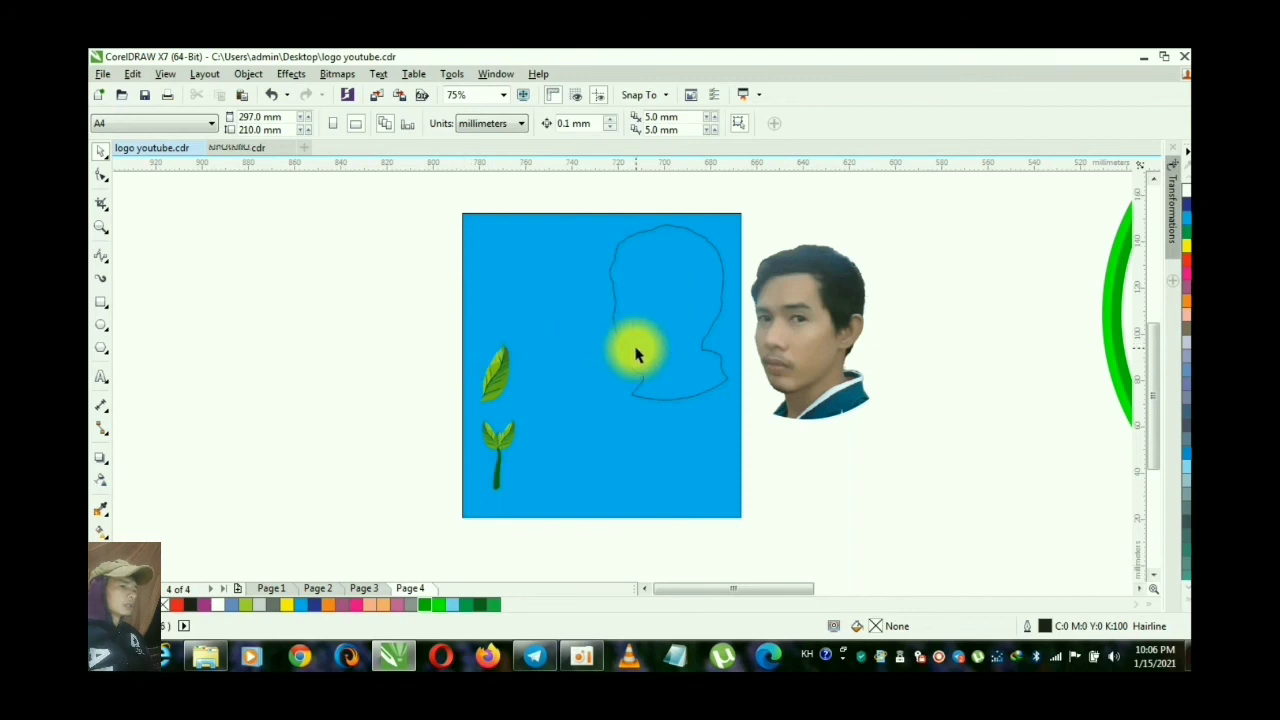
Step: Bring the portrait back over the blue rectangle's right edge and shift the traced outline left to clear it
click(808, 328)
drag(808, 328, 742, 354)
click(656, 287)
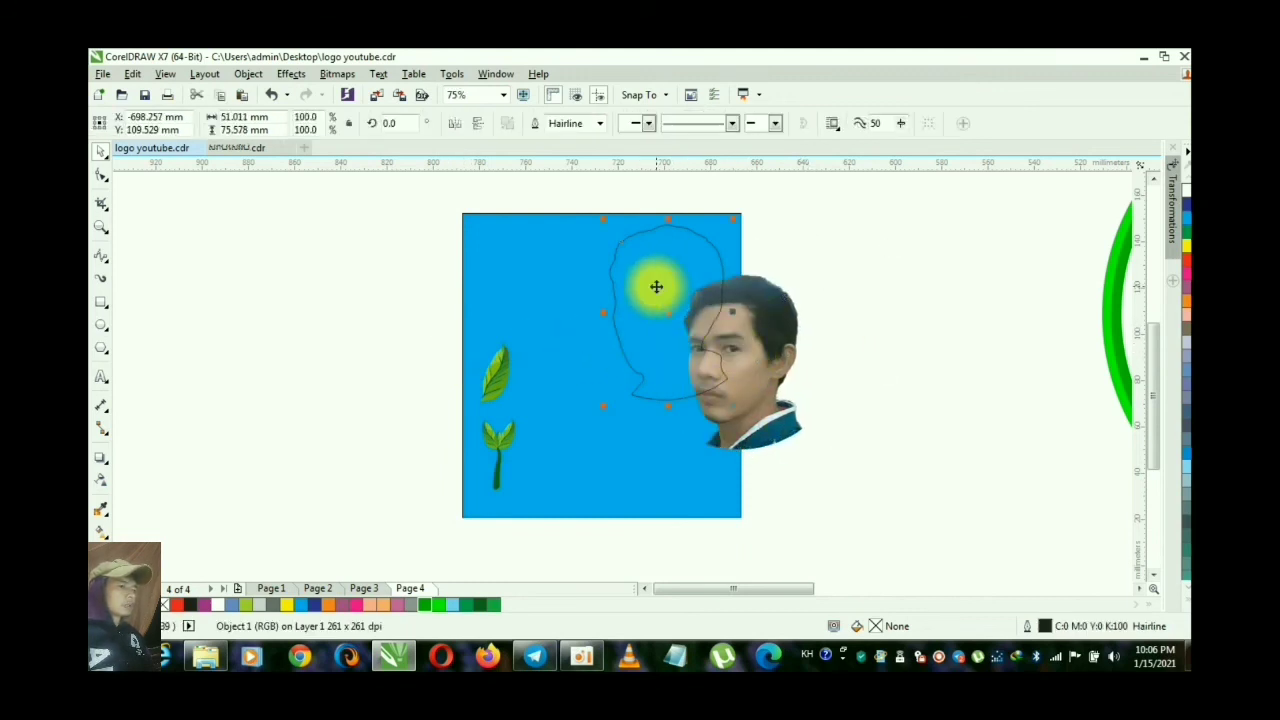
drag(656, 287, 591, 282)
drag(713, 322, 697, 294)
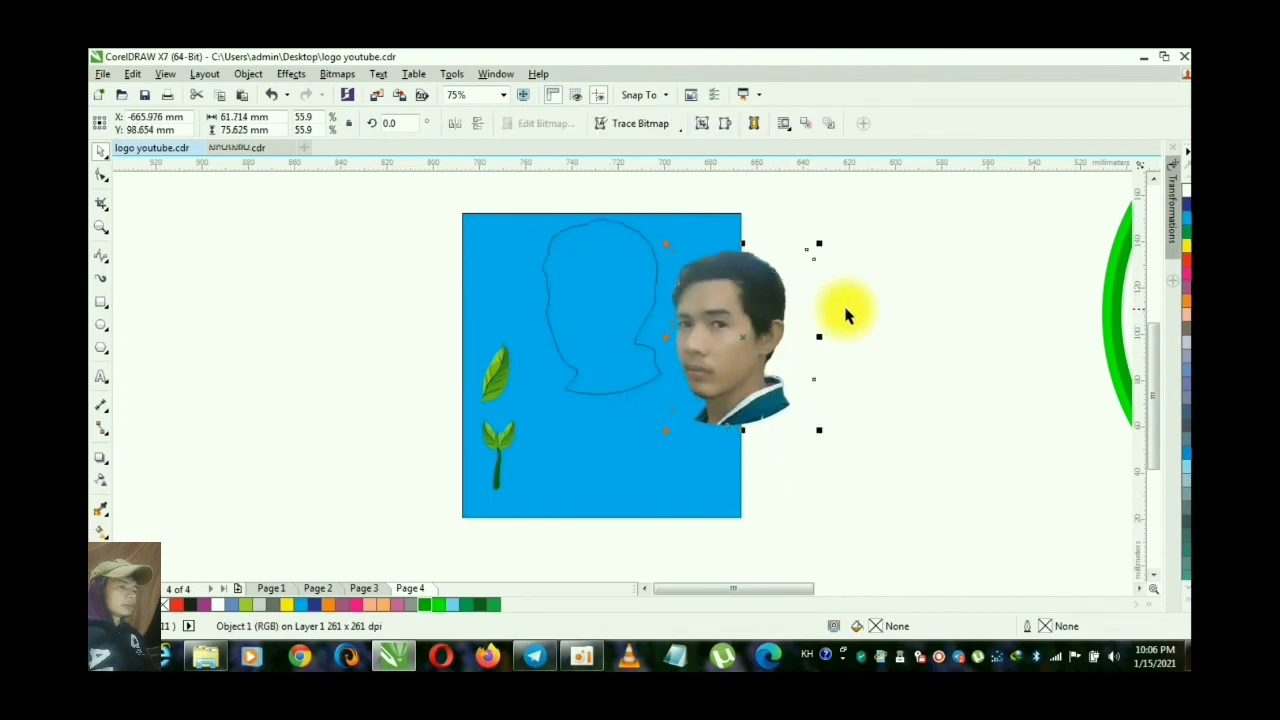
click(851, 314)
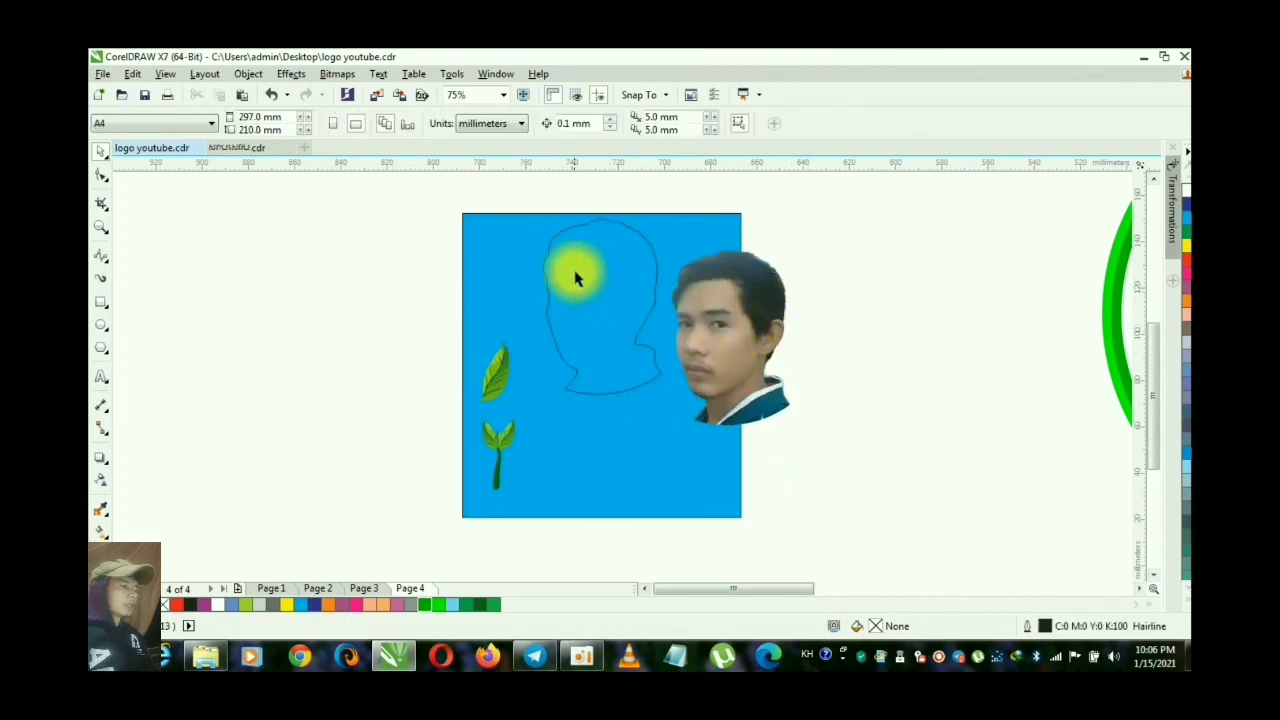
Step: Lower the traced outline and nudge the portrait up so both sit side by side at the same height
click(625, 251)
click(716, 289)
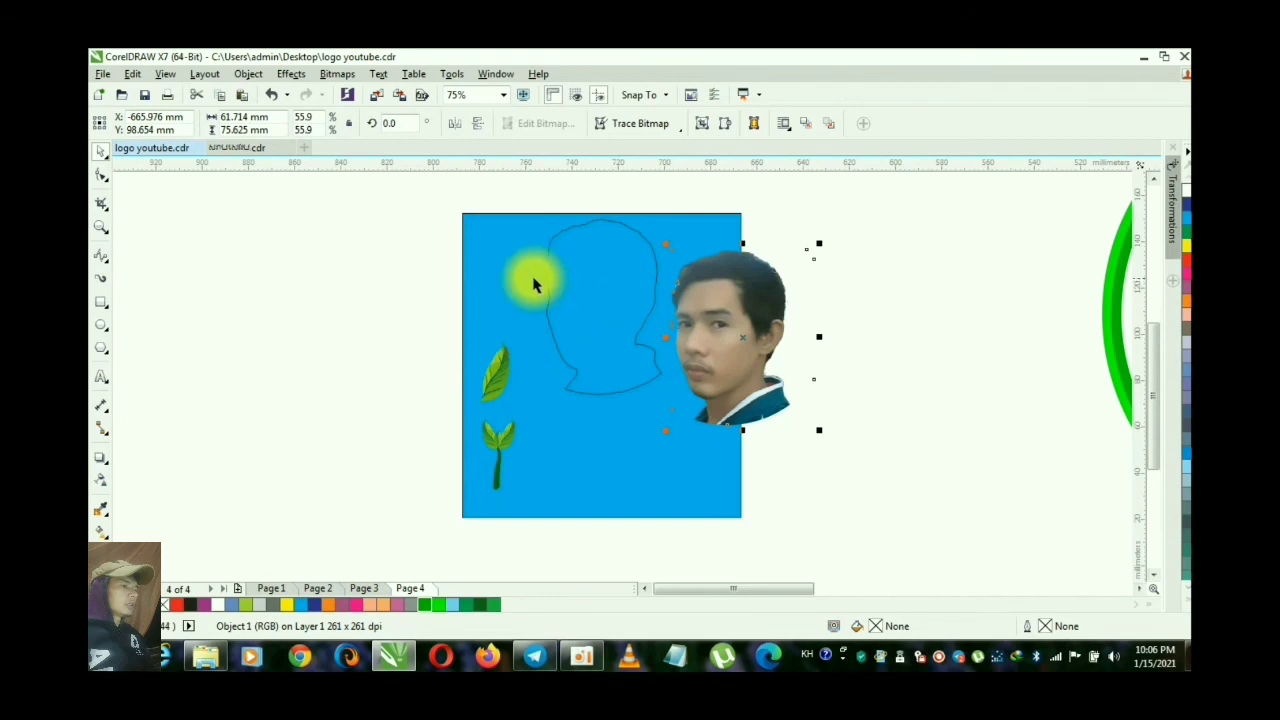
click(430, 290)
click(570, 284)
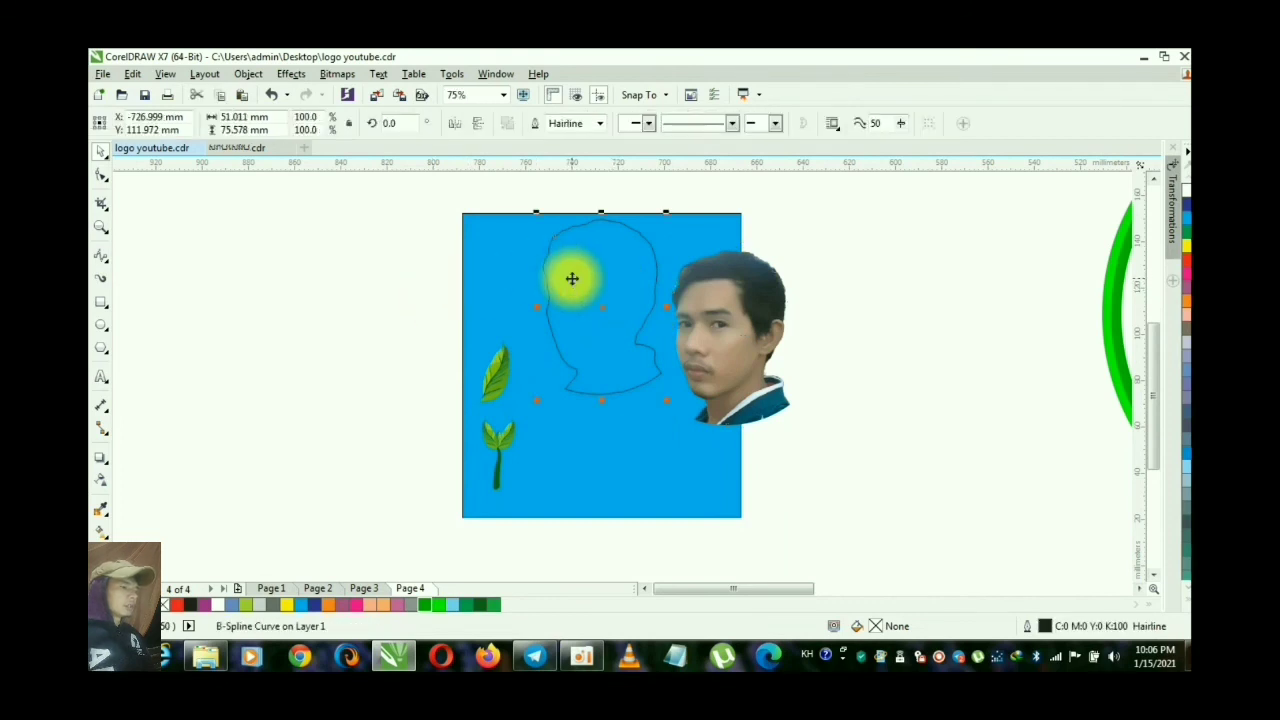
drag(572, 278, 571, 299)
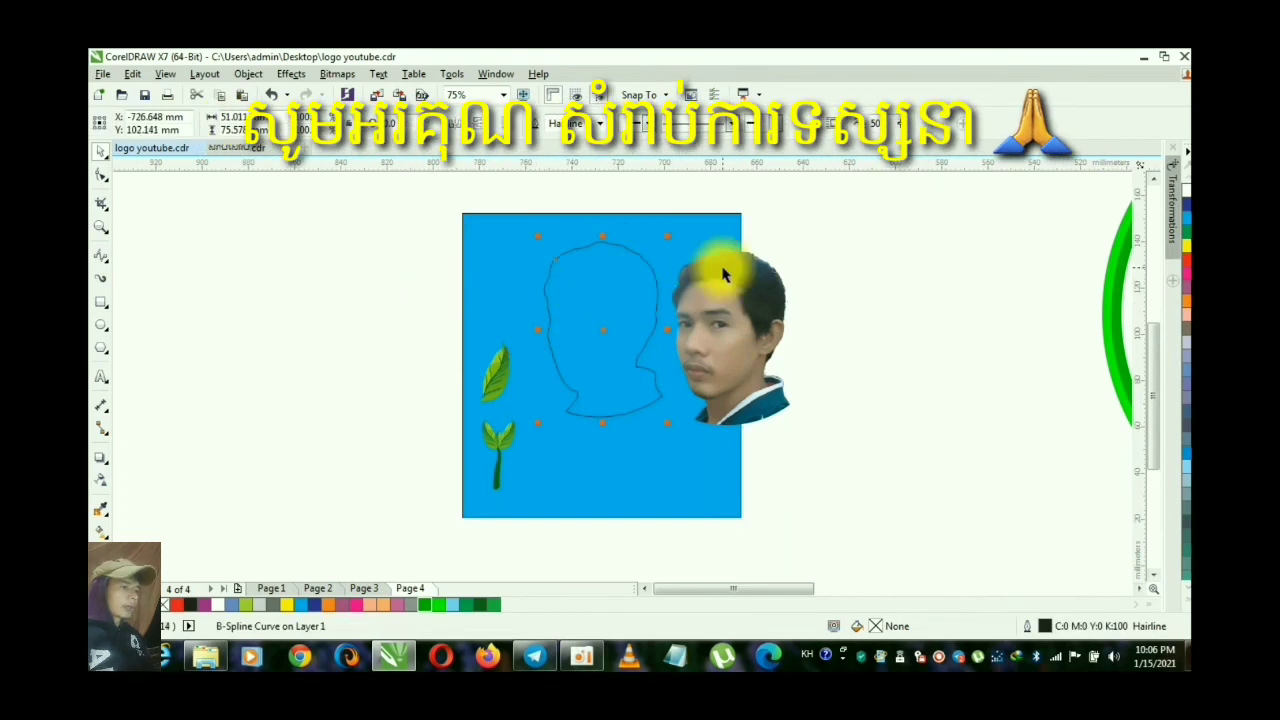
click(800, 251)
click(737, 297)
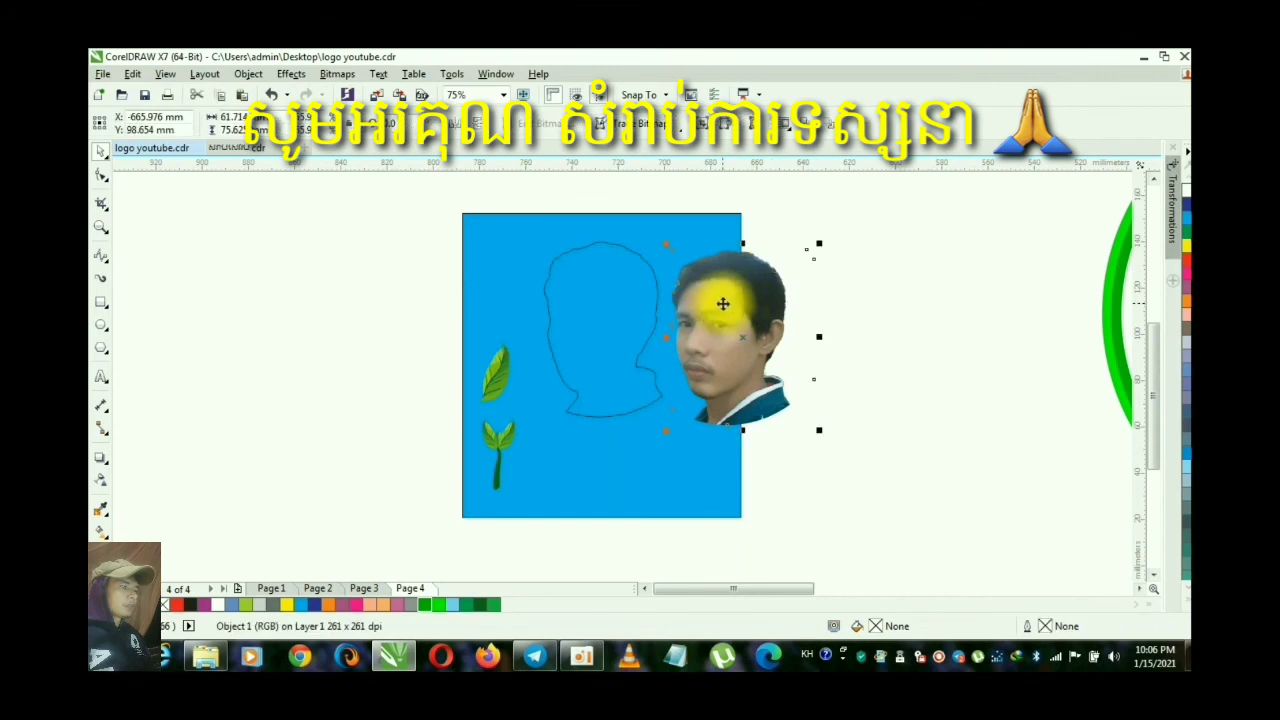
drag(723, 303, 718, 295)
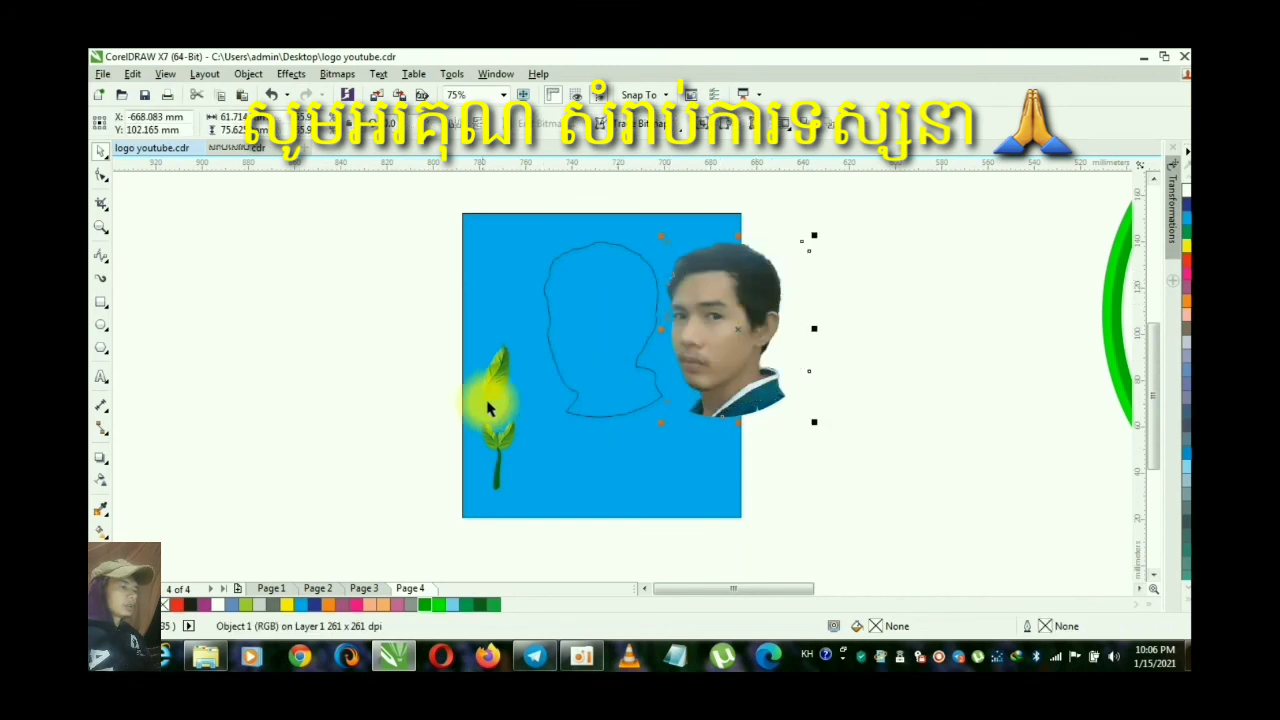
click(883, 258)
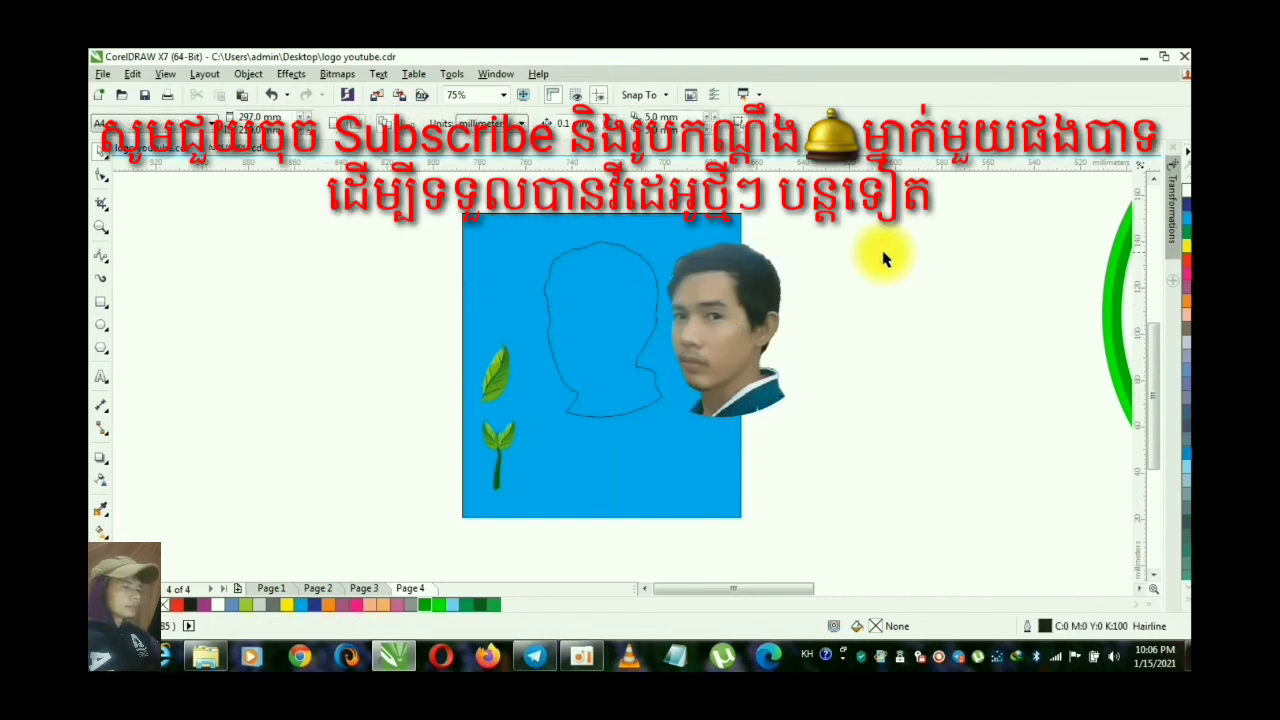
Step: Move the blue rectangle with its outline, portrait and leaves together closer to the empty green circle logo
key(z)
right_click(884, 253)
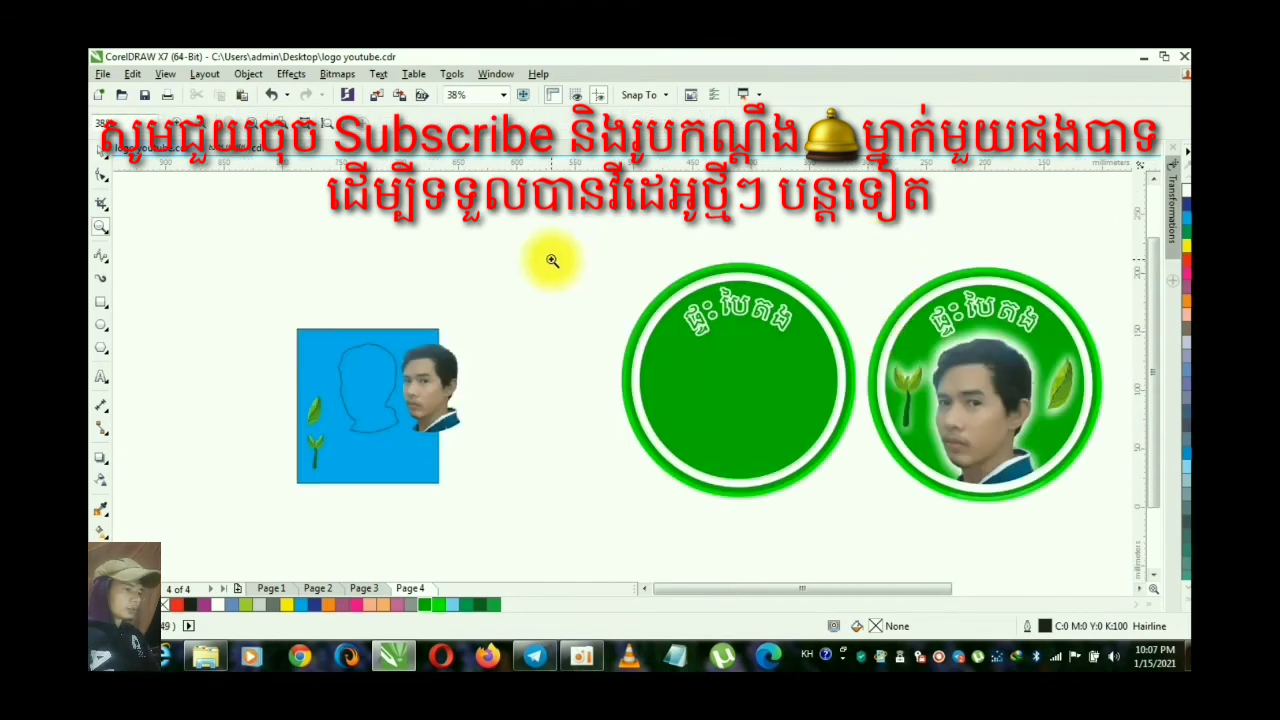
key(space)
drag(257, 305, 522, 525)
drag(400, 463, 537, 441)
click(657, 508)
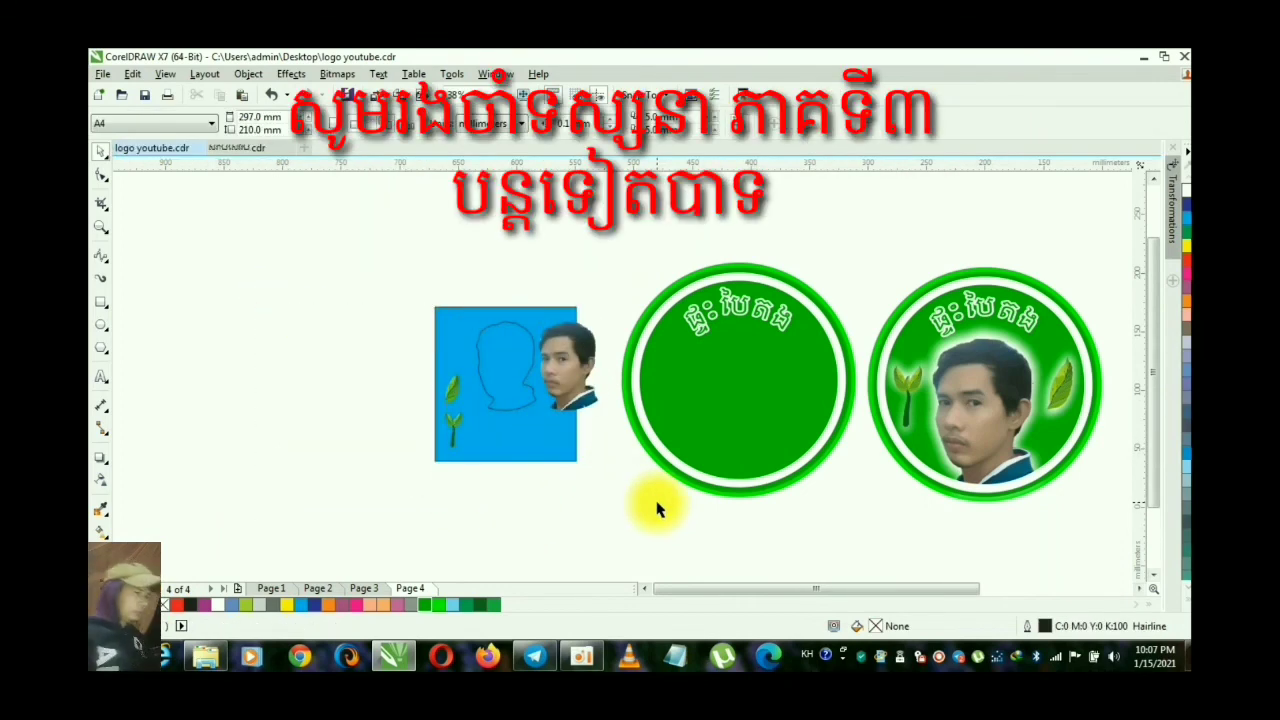
Step: Examine the finished reference logo with its portrait, glowing leaf graphics and curved Khmer text up close
key(z)
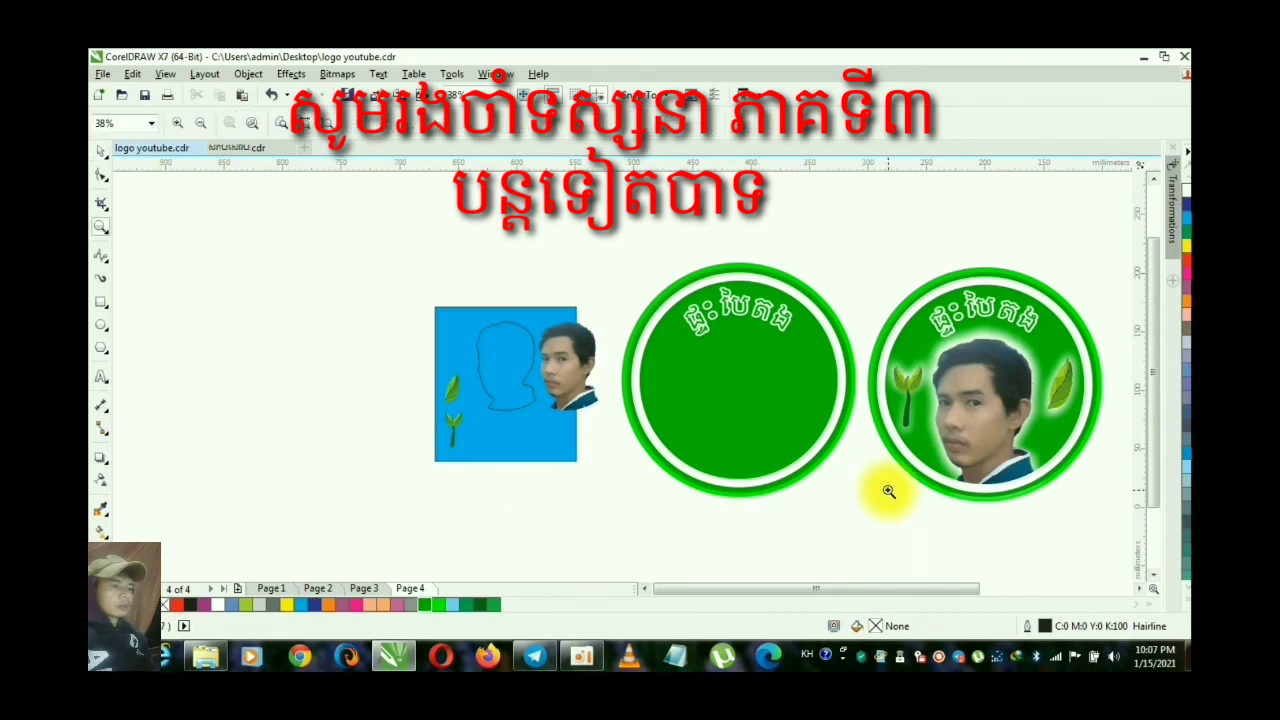
drag(862, 516, 1065, 304)
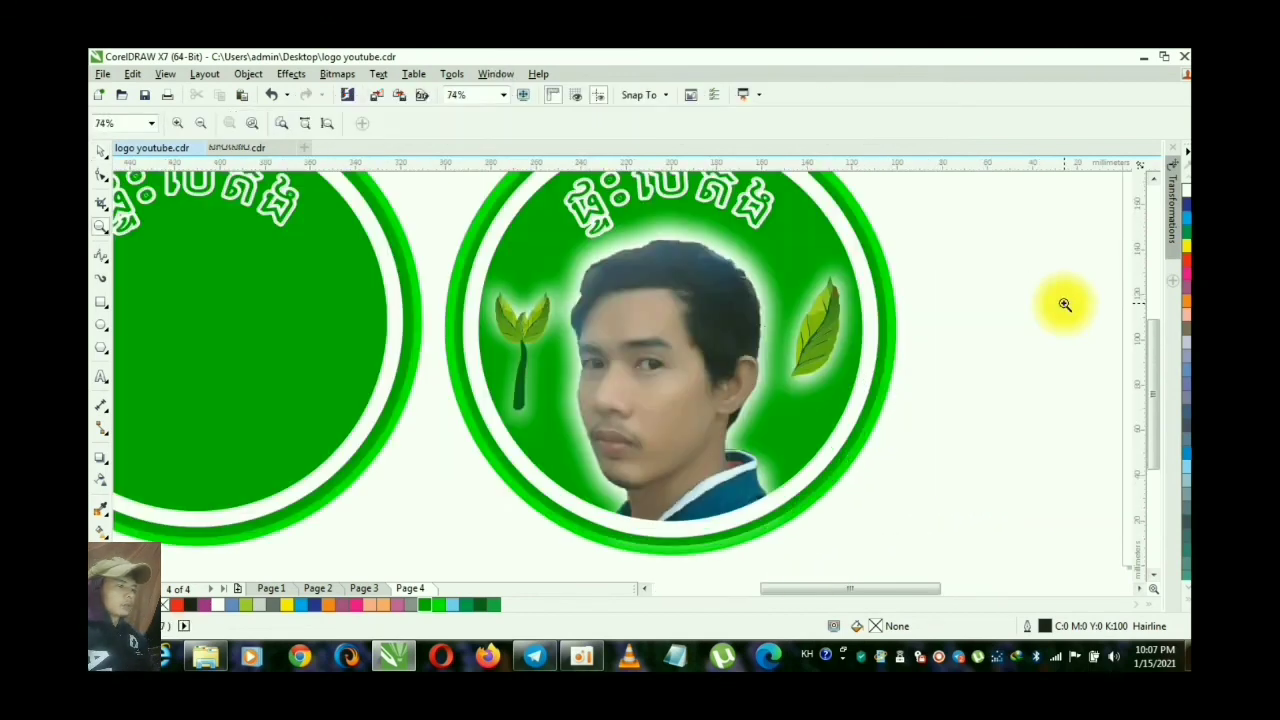
key(space)
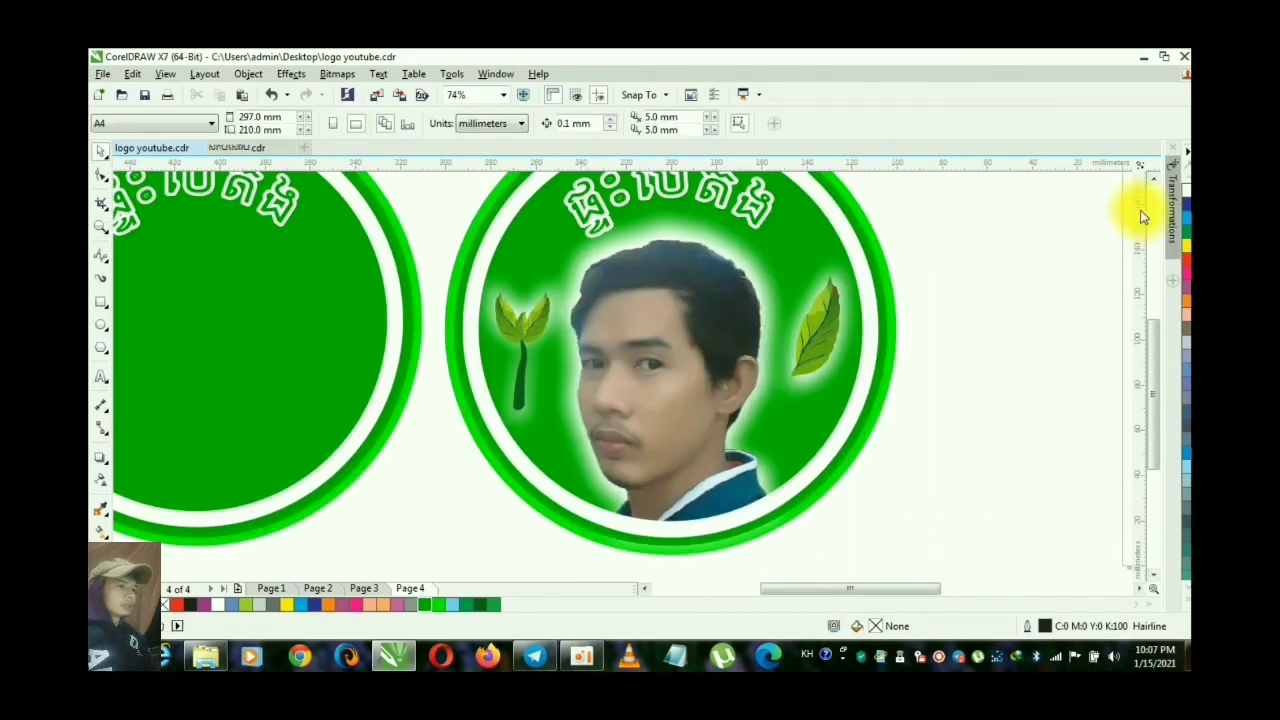
click(1156, 180)
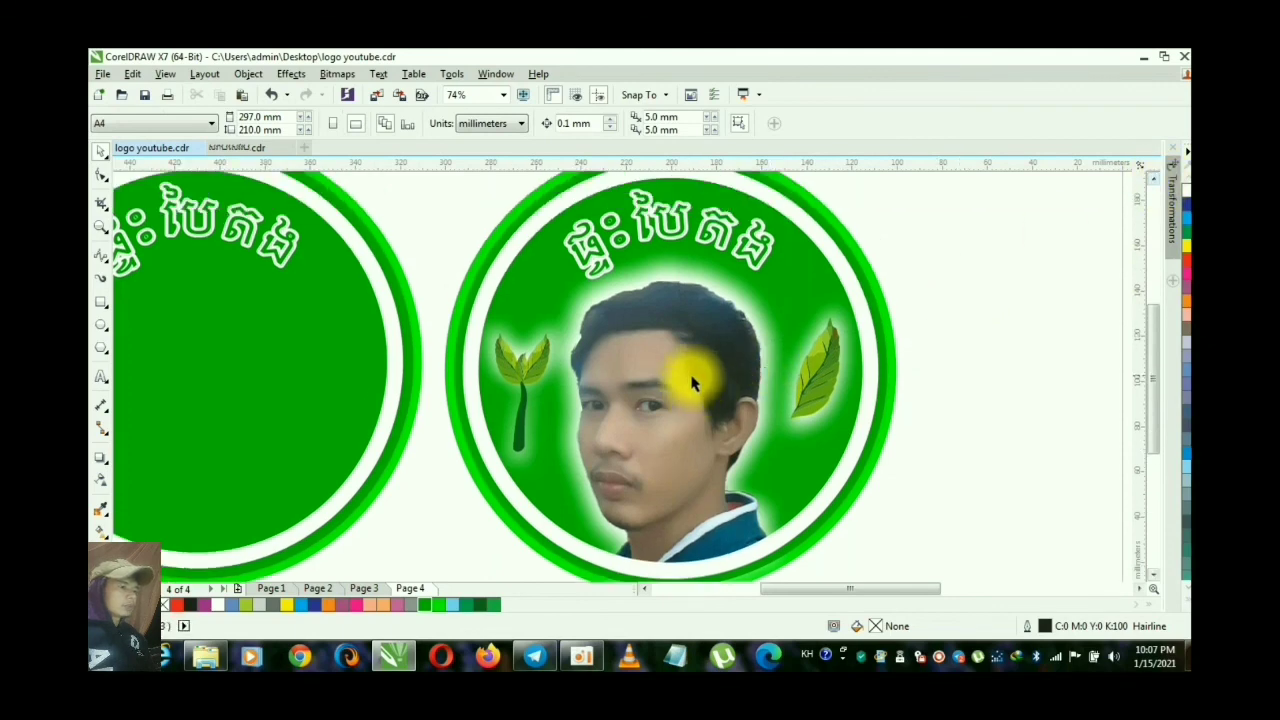